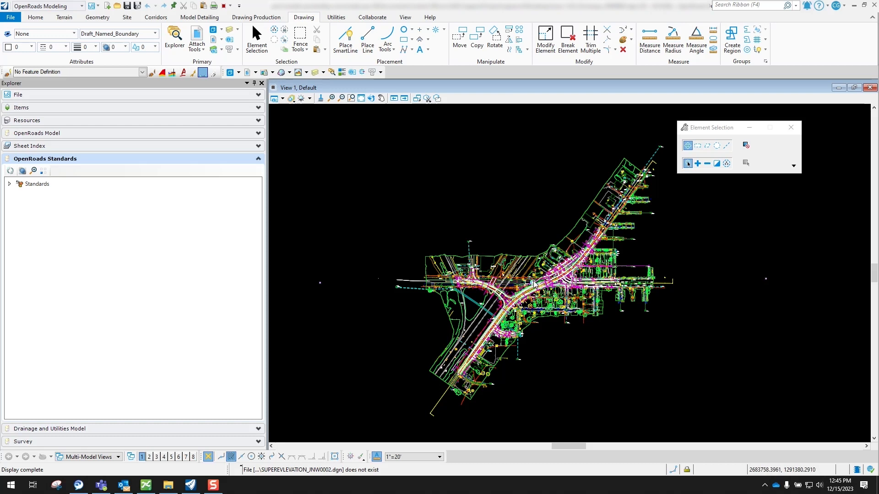
Step: Review the list of reference files attached to the drawing and close it
click(247, 72)
scroll(305, 241, down, 3)
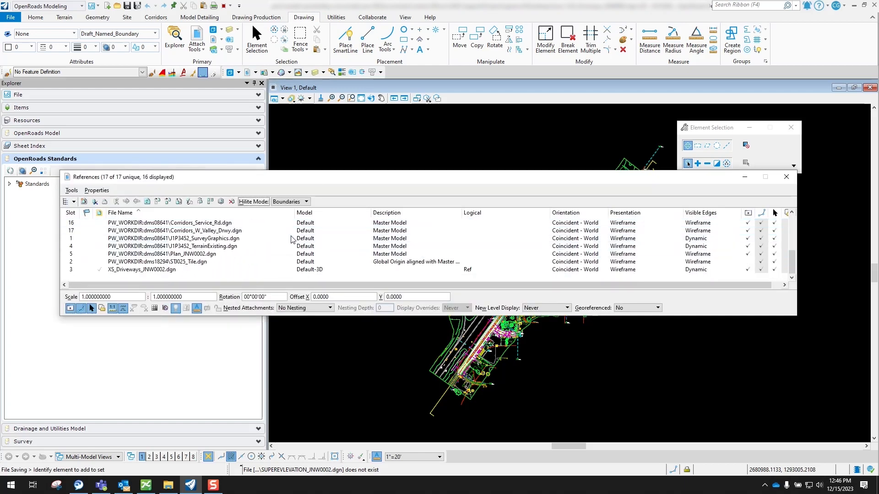
scroll(306, 241, up, 3)
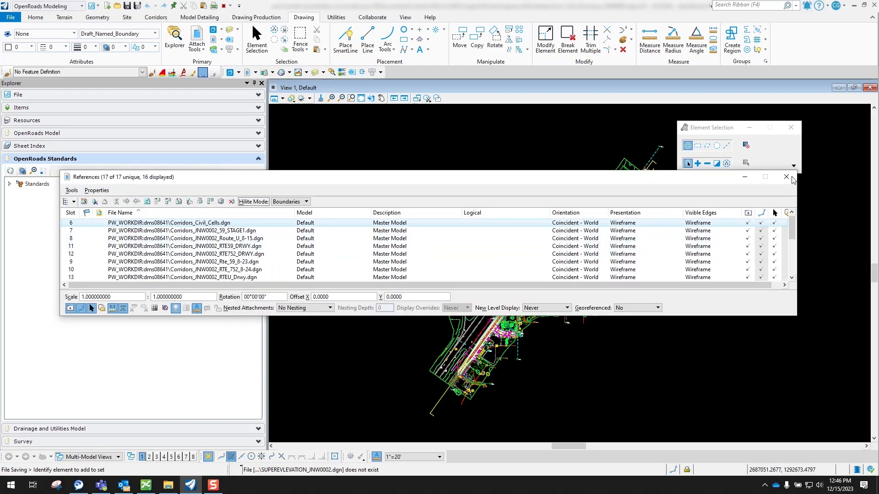
click(787, 177)
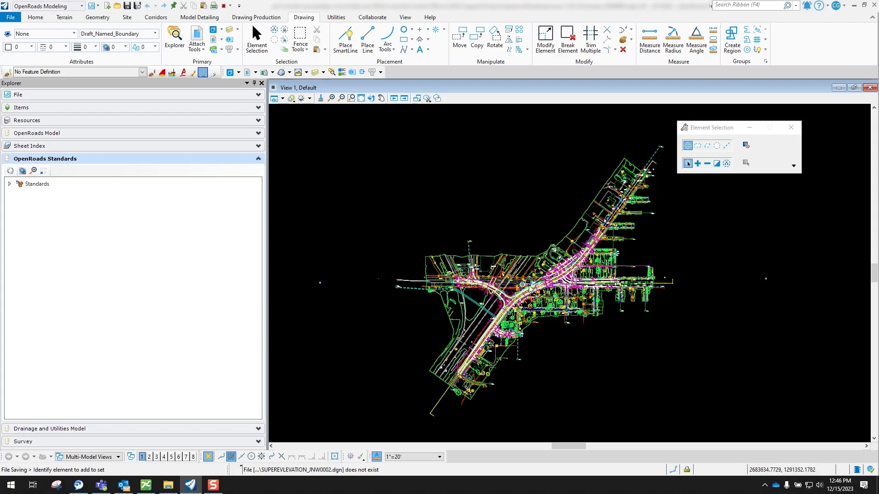
Step: Examine the driveways and their red centerlines along the northeastern leg of the roadway in the plan view
scroll(641, 224, up, 4)
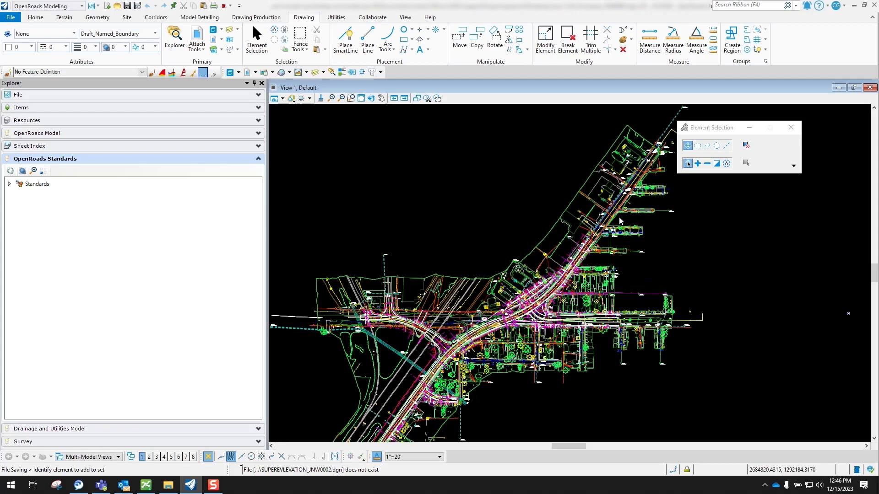
scroll(622, 215, up, 3)
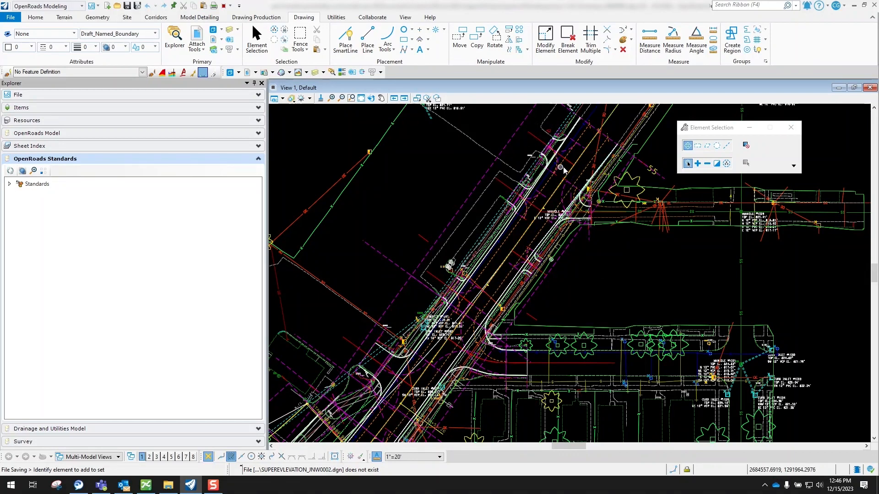
scroll(566, 140, up, 2)
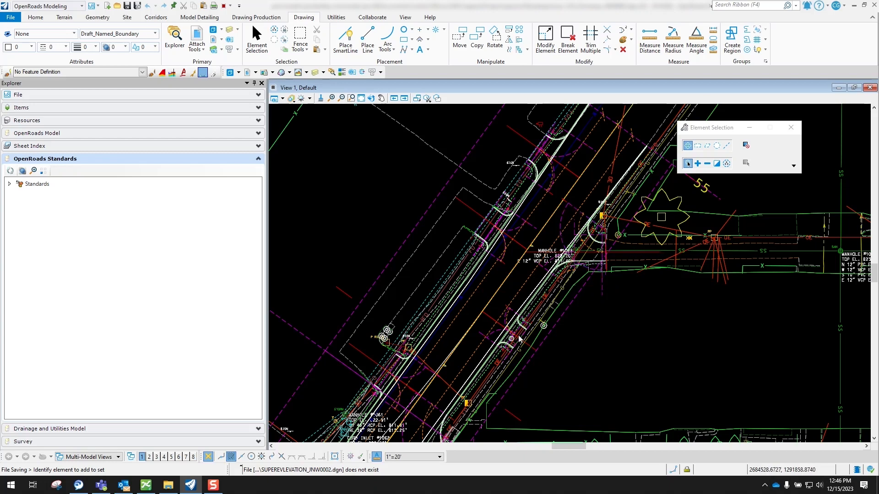
scroll(401, 353, up, 1)
scroll(514, 228, down, 1)
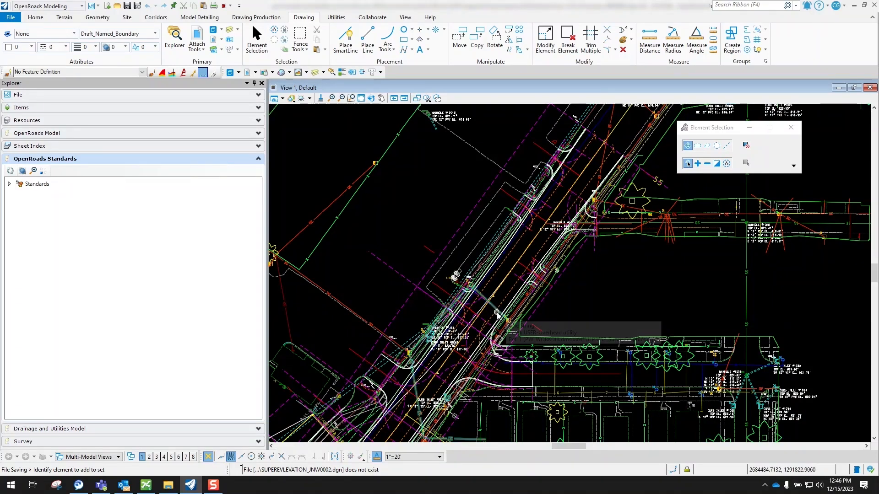
scroll(635, 247, down, 1)
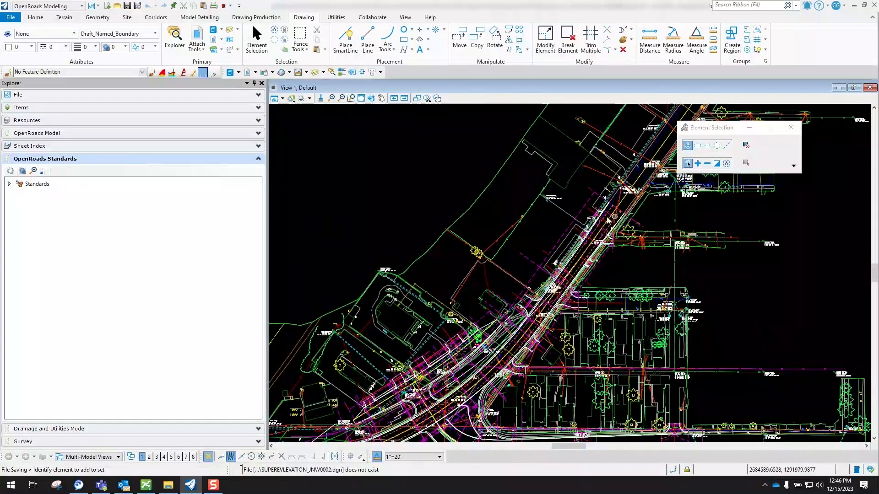
scroll(605, 267, up, 4)
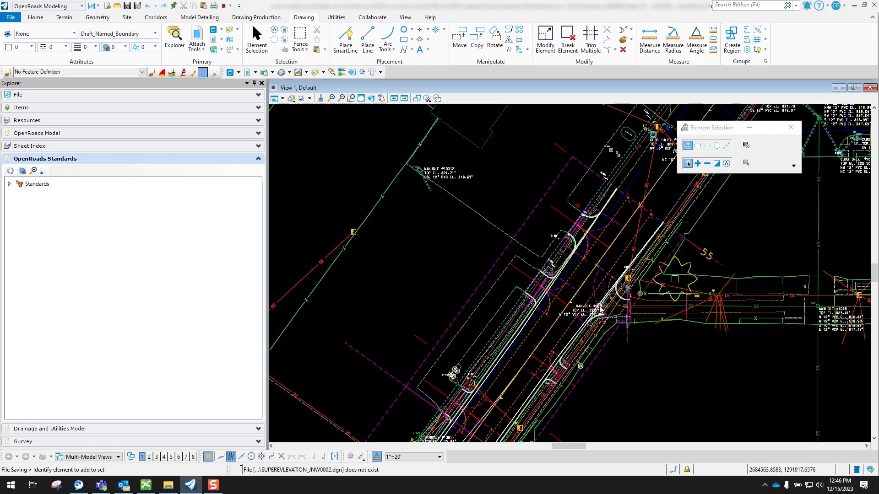
scroll(485, 380, down, 3)
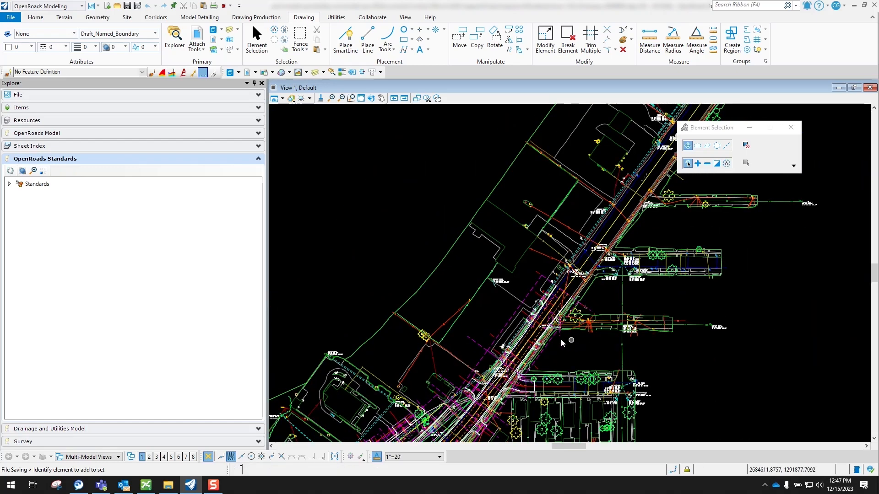
scroll(486, 394, up, 3)
scroll(528, 183, down, 5)
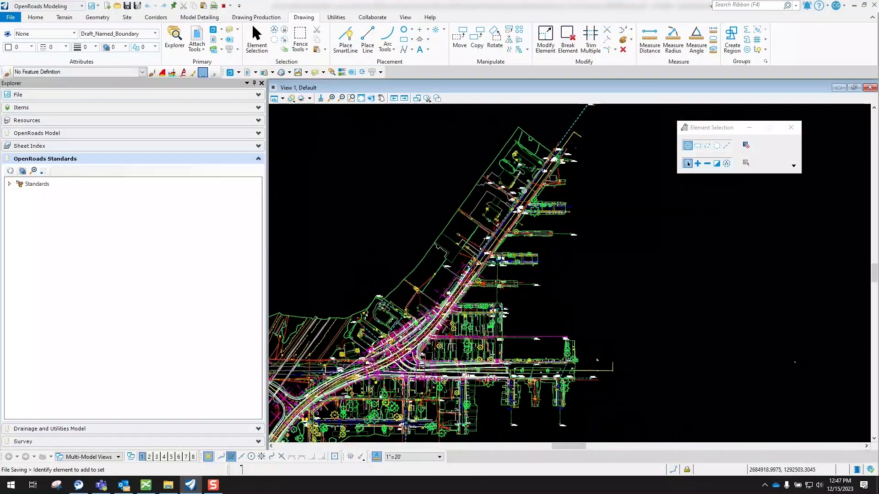
scroll(547, 235, up, 2)
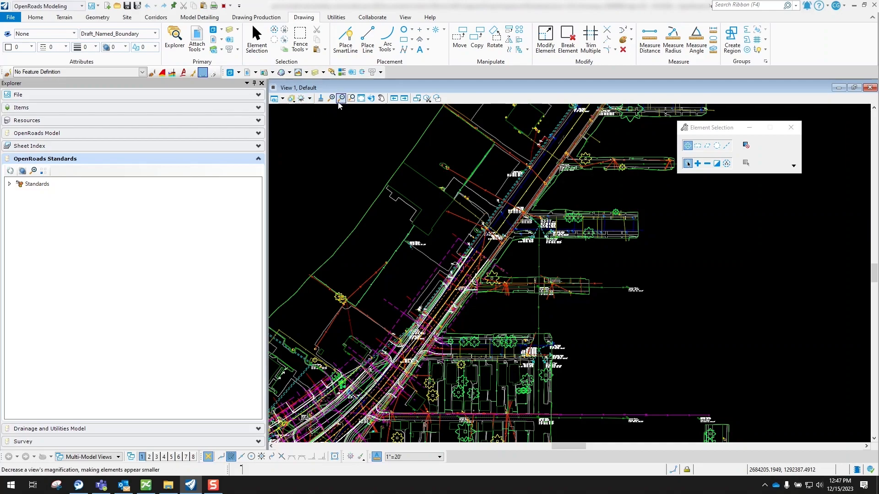
scroll(610, 150, down, 1)
scroll(610, 150, up, 3)
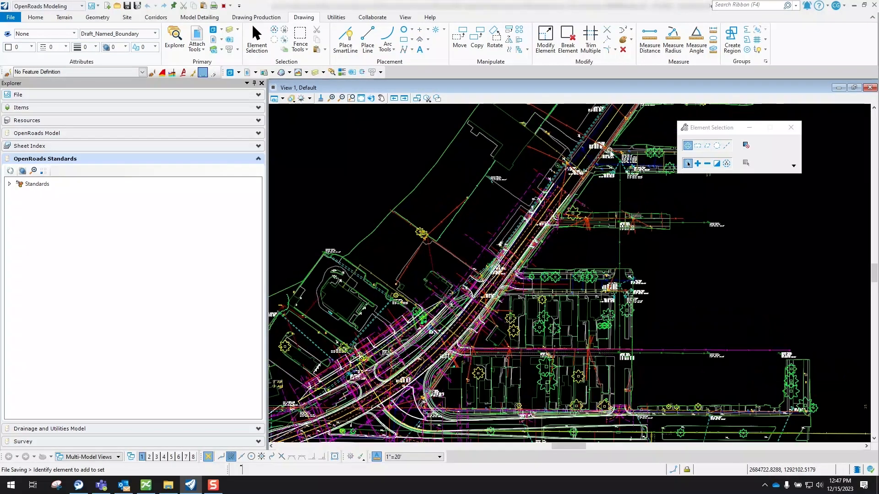
Step: Start a cross section sheet named boundary with the XS Sheet - 10 Scale drawing seed
right_click(405, 147)
mouse_move(462, 178)
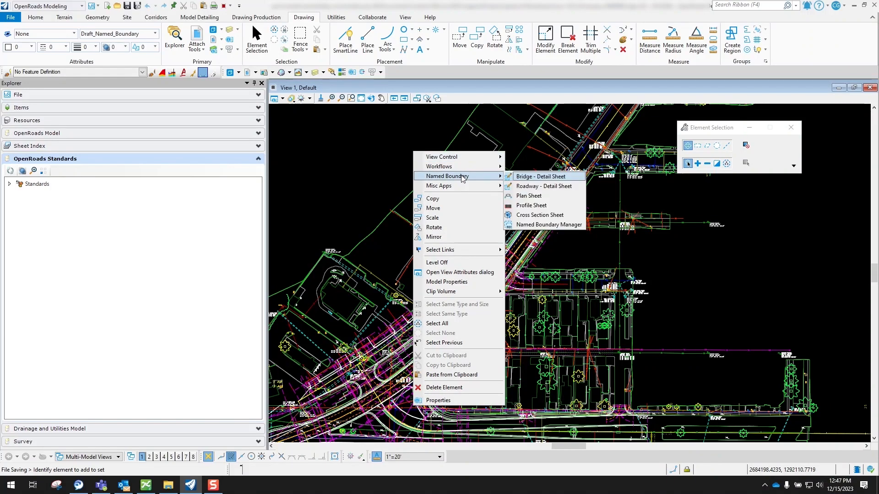
click(546, 216)
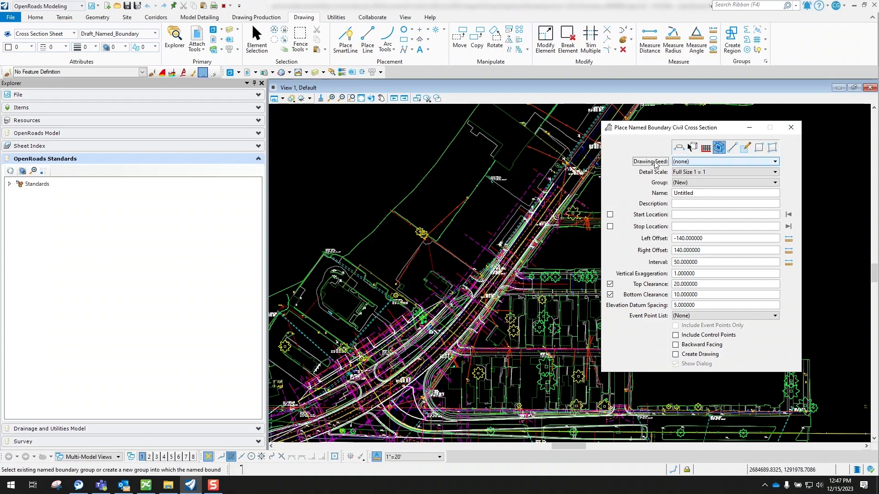
click(718, 163)
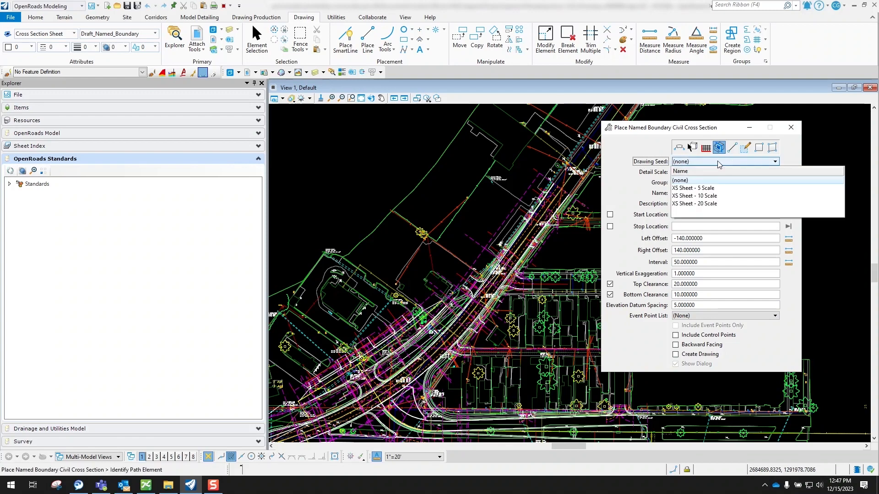
click(711, 195)
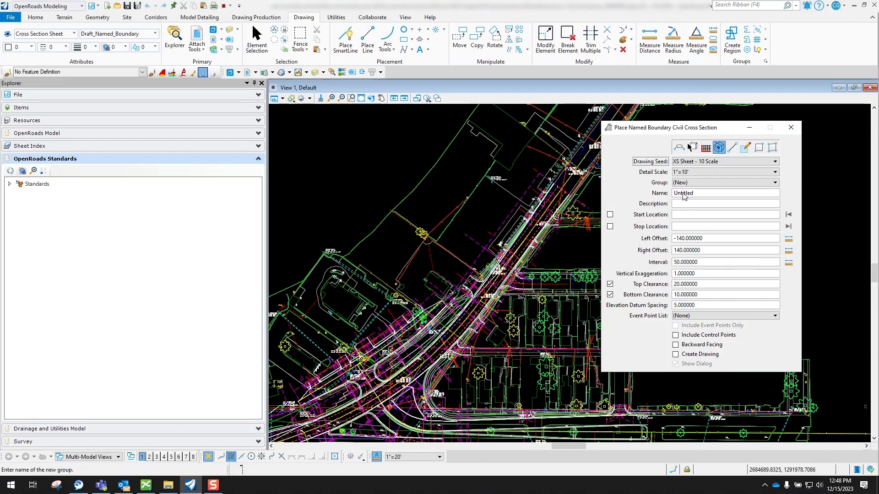
Step: Switch the named boundary placement method to Civil Cross Section 2 Points
drag(729, 130, 737, 140)
scroll(561, 220, up, 1)
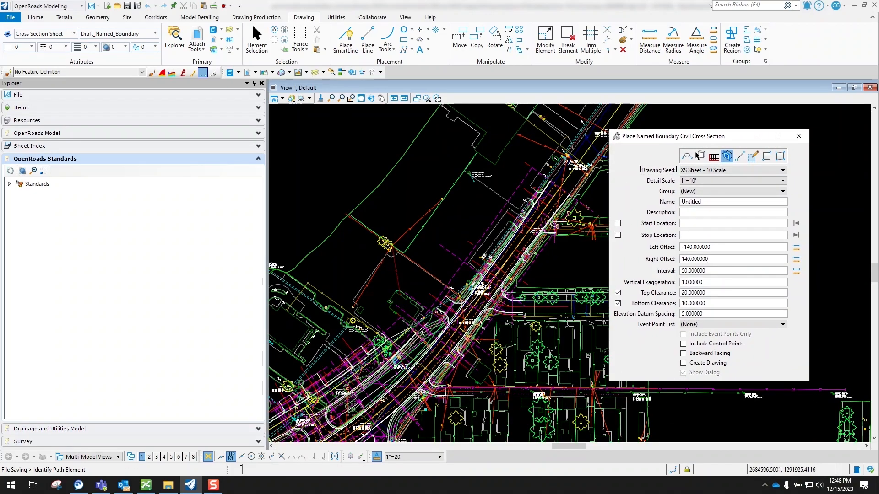
scroll(548, 229, up, 1)
scroll(531, 192, up, 1)
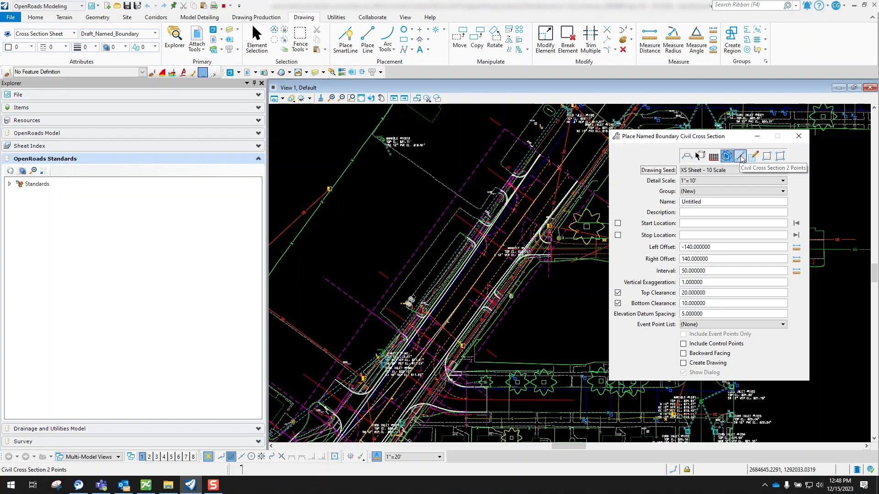
click(741, 158)
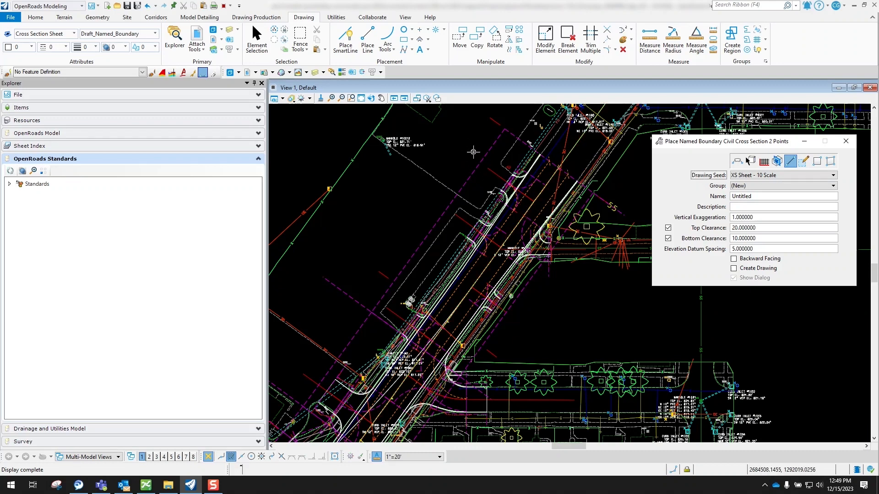
Step: Place a two-point cross section boundary named PROP_59 along the northernmost driveway centerline, using the roadway alignment as path, and inspect it in 3D
click(577, 142)
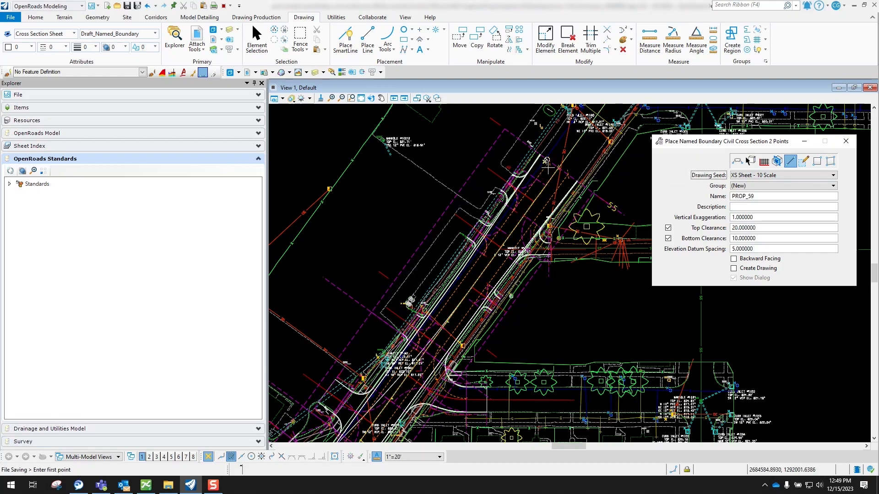
scroll(518, 225, up, 3)
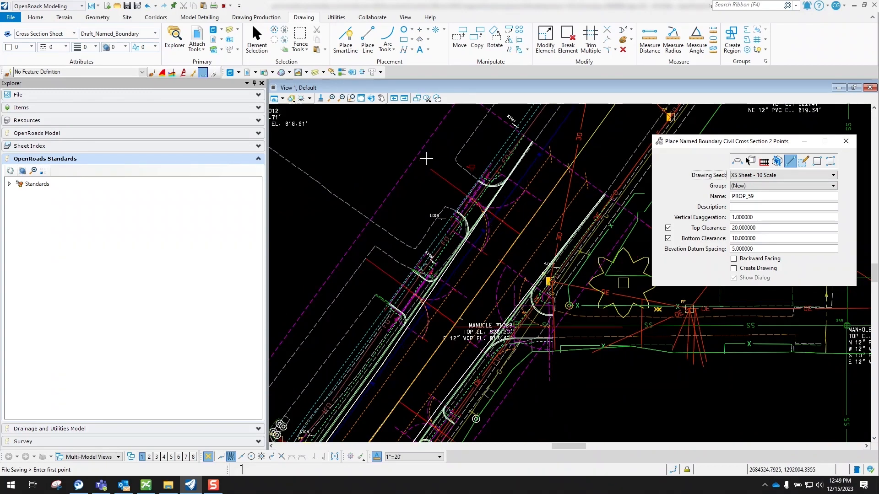
click(519, 233)
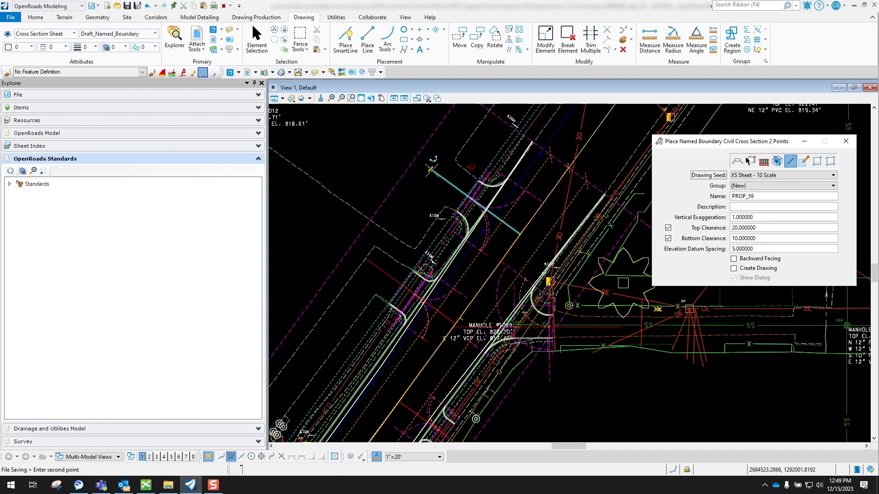
click(432, 170)
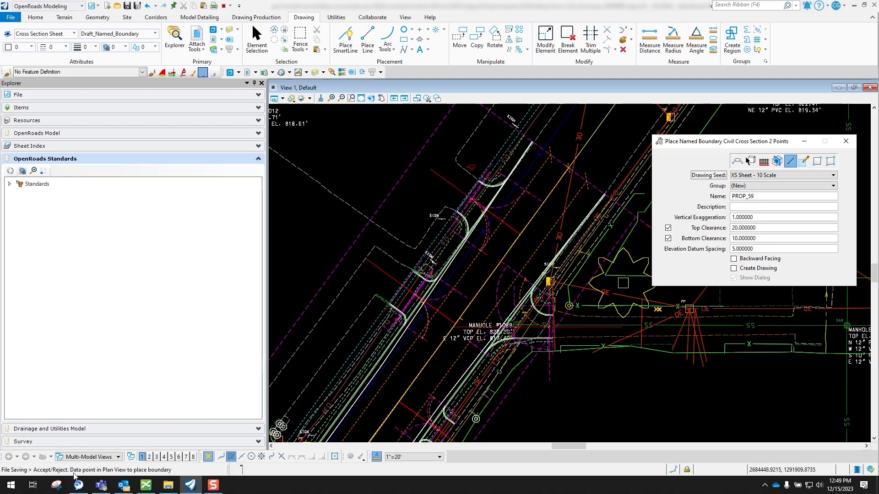
click(424, 190)
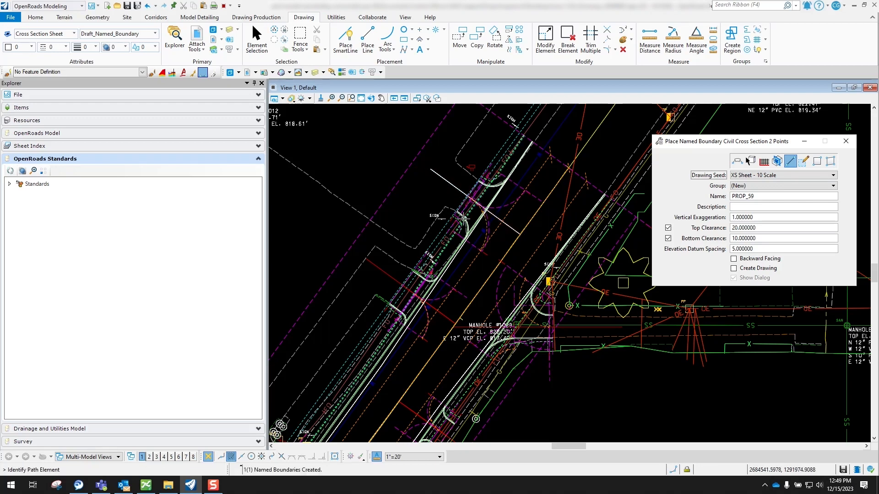
scroll(455, 215, down, 5)
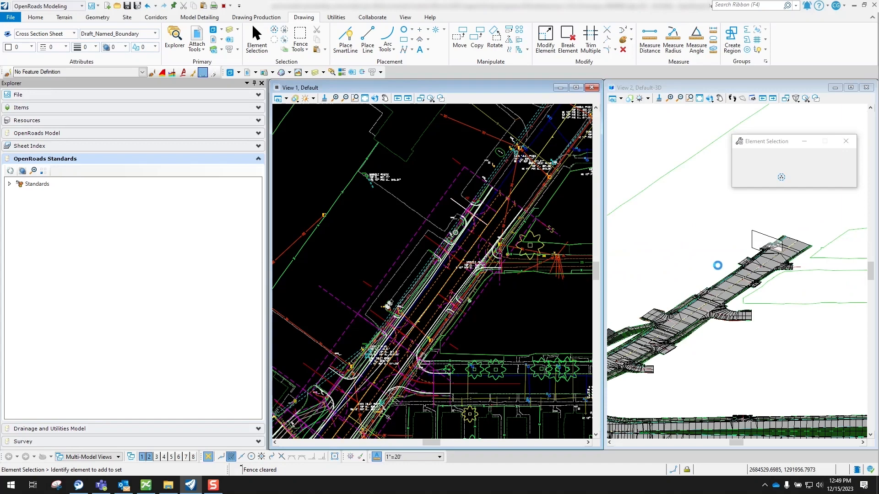
scroll(775, 258, up, 3)
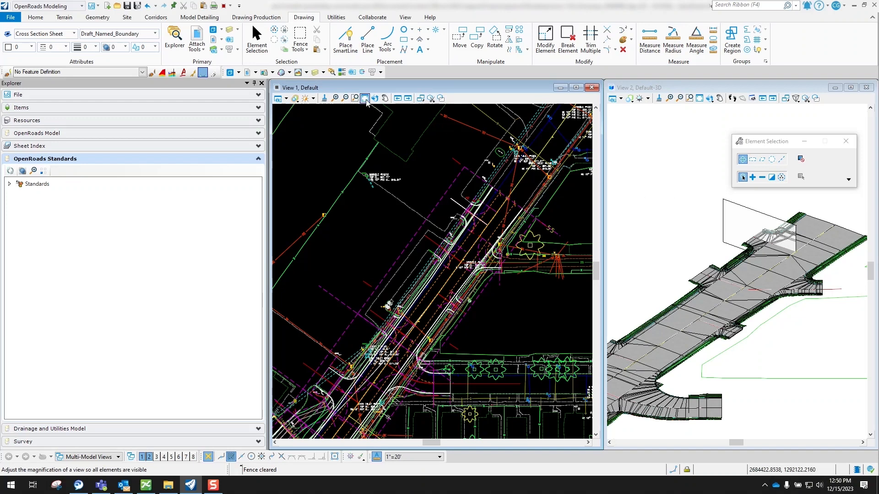
Step: Start another two-point cross section named boundary and assign it to the existing group PROP_59
right_click(350, 136)
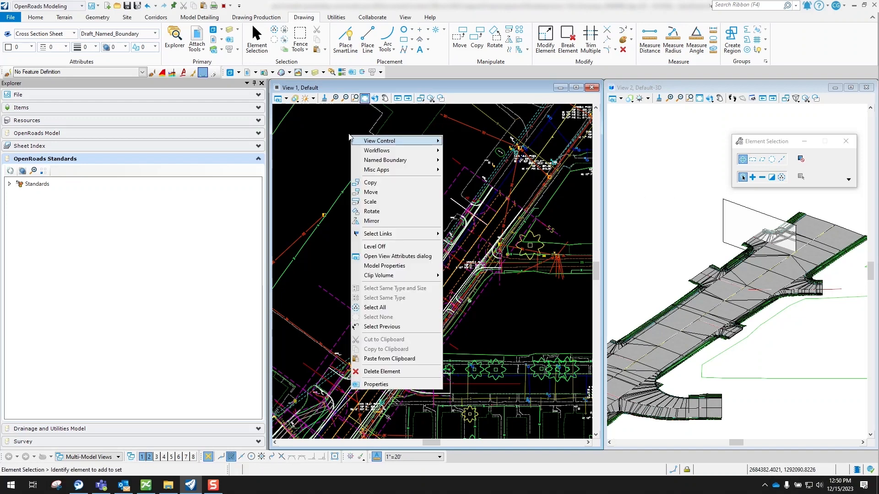
mouse_move(390, 161)
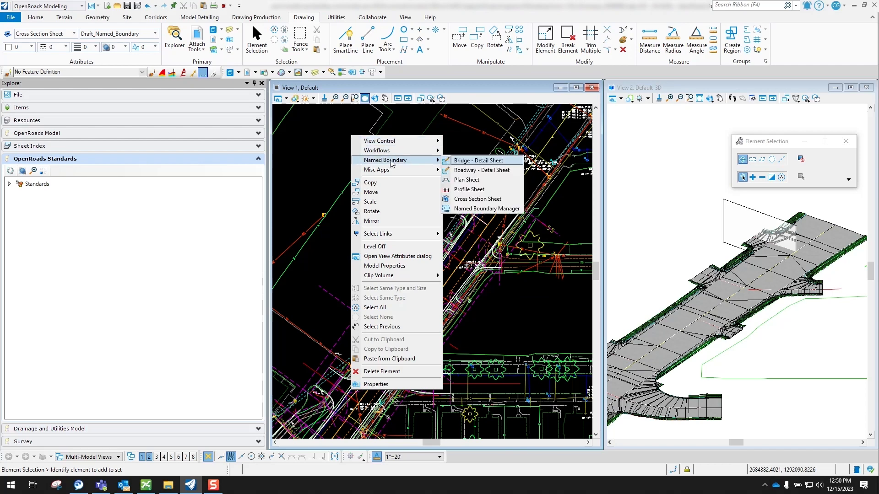
click(482, 199)
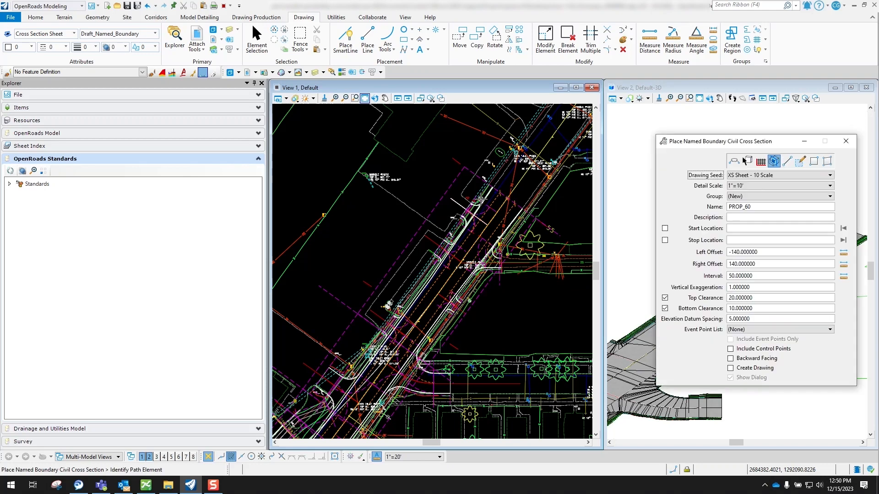
click(789, 163)
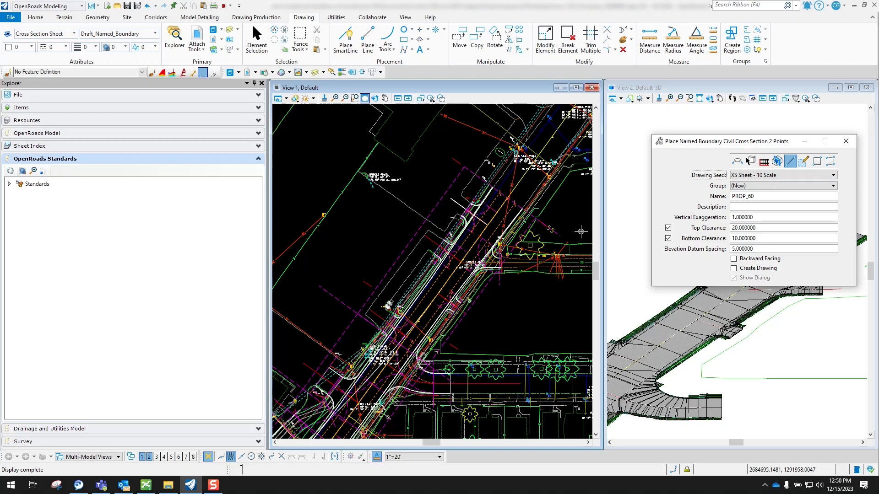
click(747, 187)
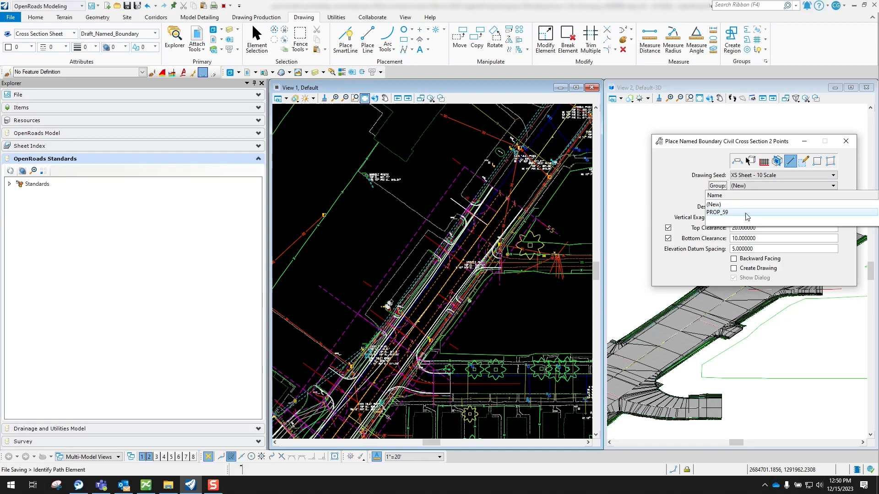
click(717, 212)
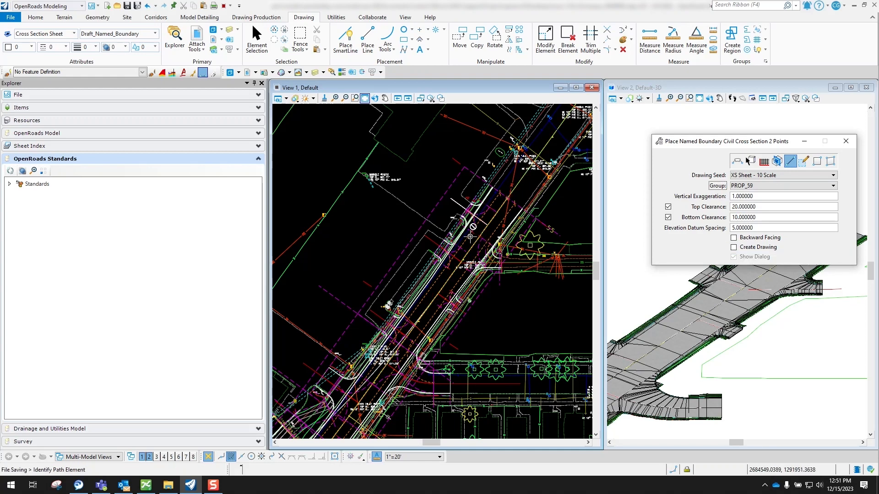
Step: Place a two-point PROP_59 cross section boundary along the next driveway centerline southwest of the first, starting at the roadway alignment used as path
click(520, 180)
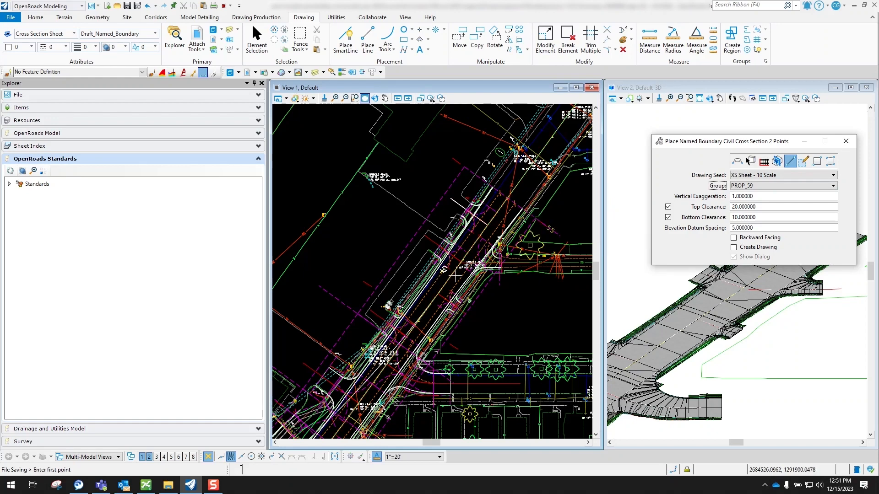
scroll(456, 272, up, 3)
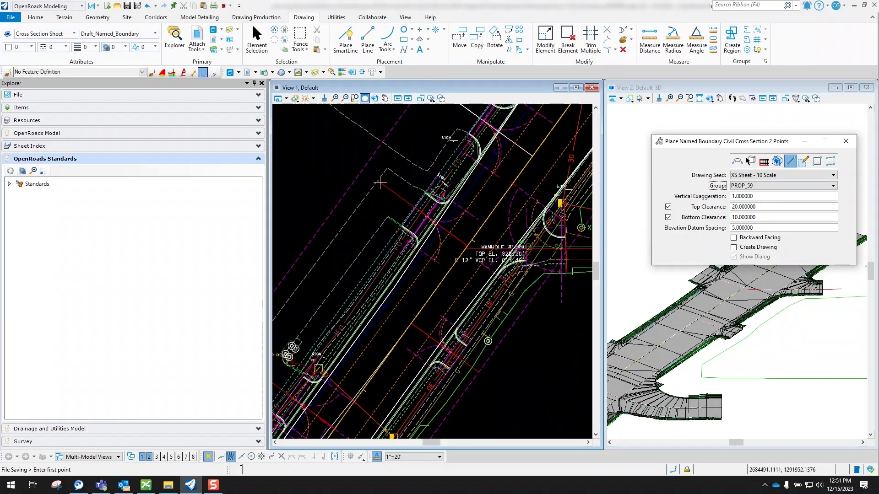
scroll(441, 185, up, 1)
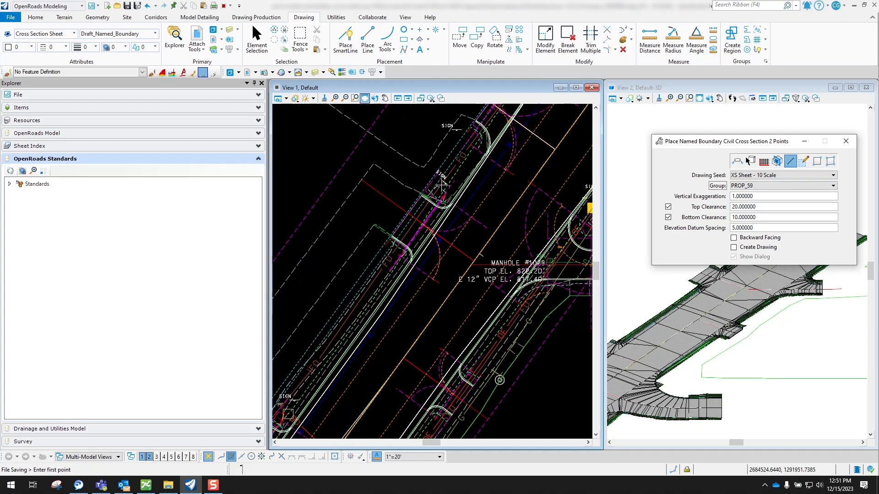
click(474, 261)
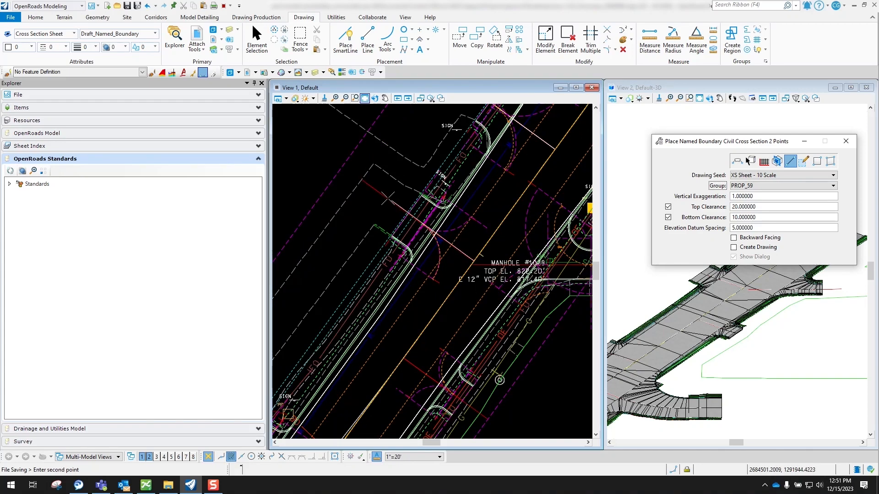
click(363, 181)
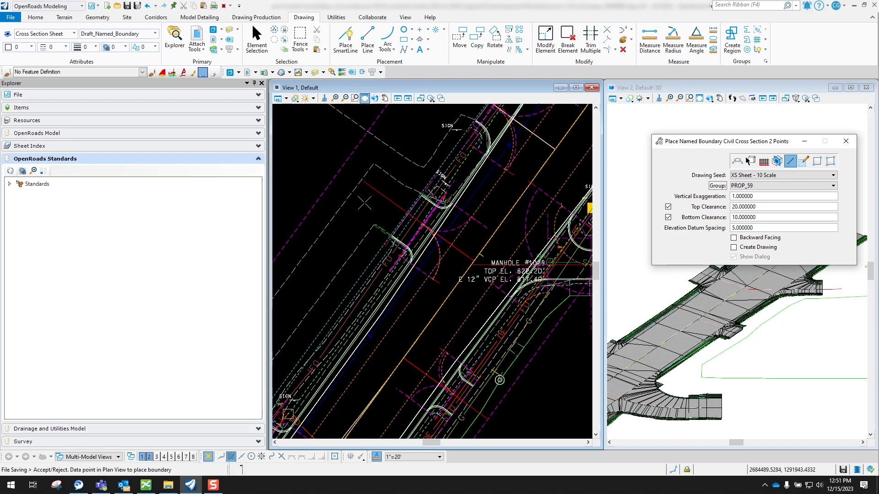
click(364, 202)
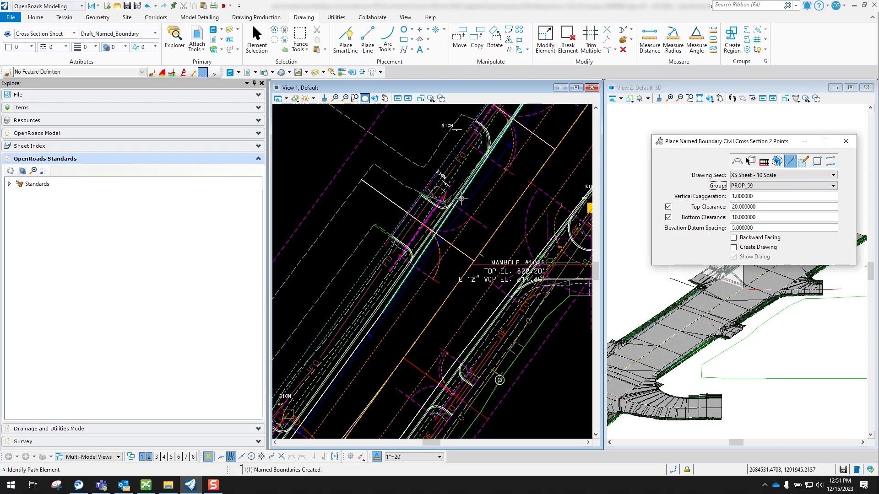
Step: Place another two-point PROP_59 boundary along the driveway centerline on the southeast side of the road, from the roadway alignment outward
scroll(482, 211, down, 2)
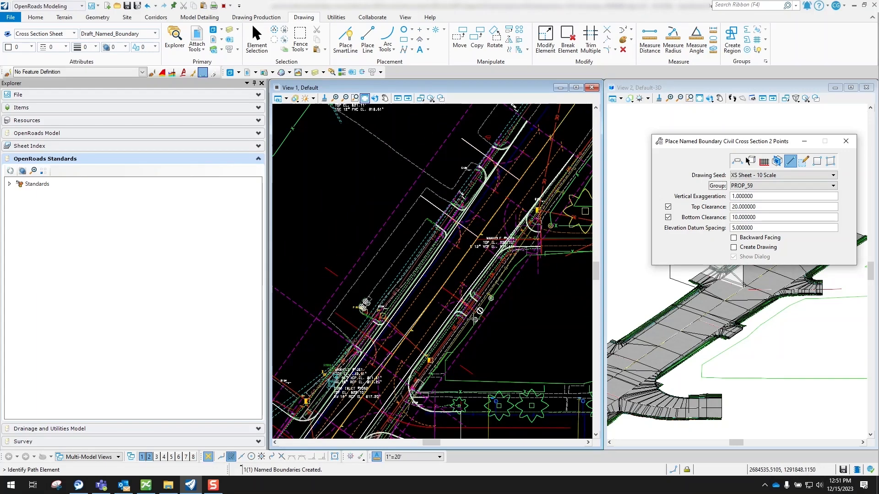
scroll(466, 303, up, 2)
scroll(467, 302, up, 2)
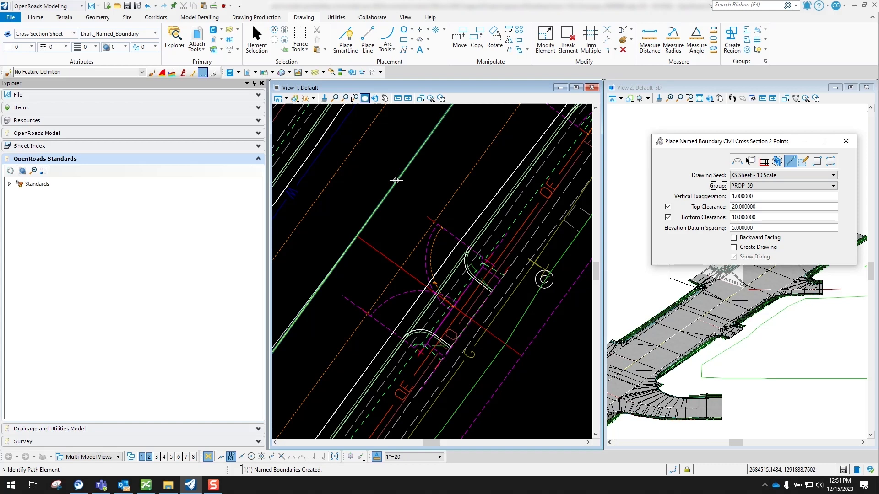
click(387, 195)
click(358, 236)
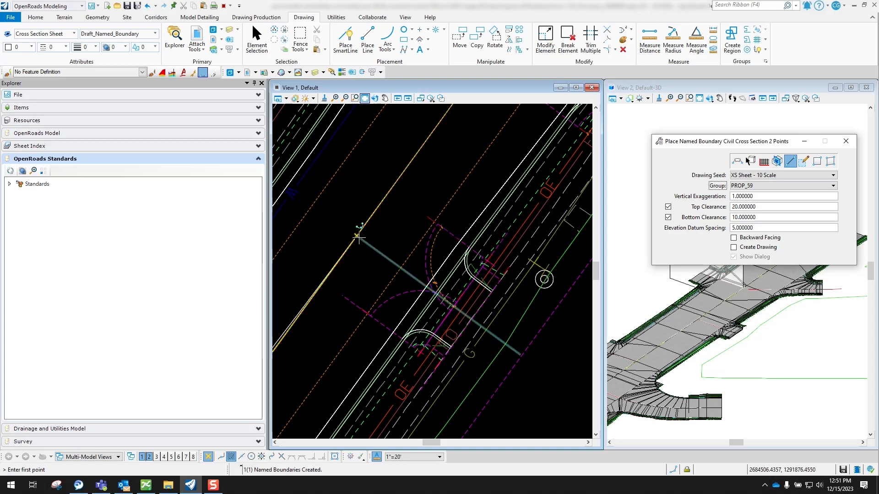
click(519, 353)
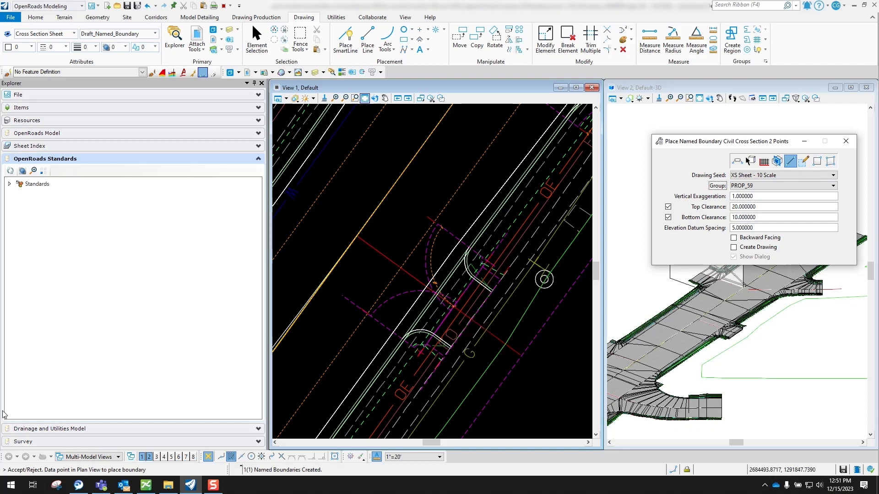
click(556, 342)
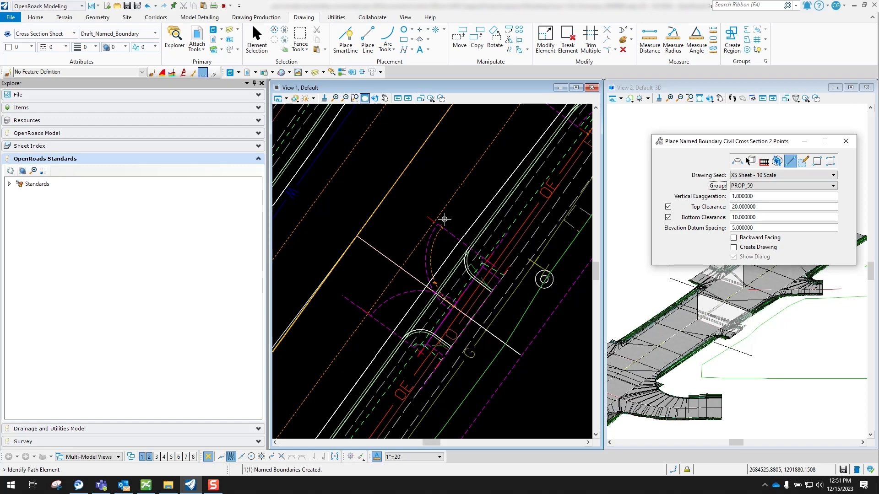
Step: Examine the placed boundaries across the whole project in plan and 3D, and end named boundary placement
scroll(444, 220, down, 3)
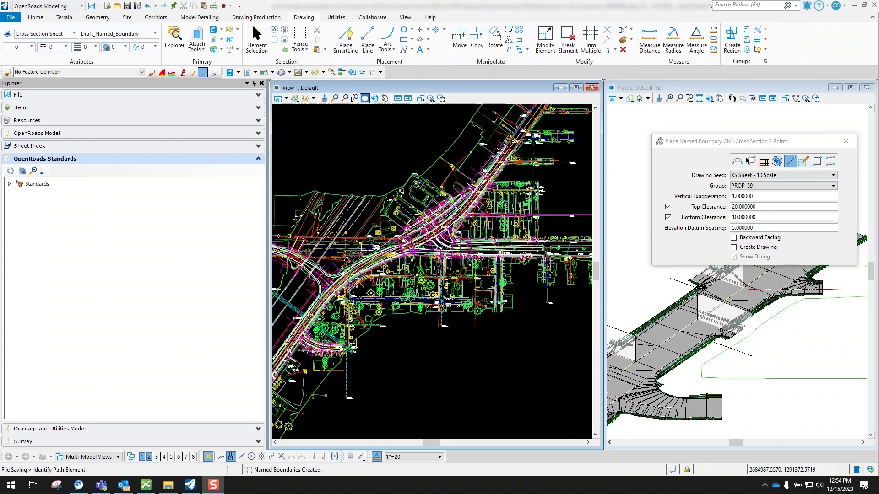
scroll(707, 304, down, 5)
scroll(707, 304, down, 4)
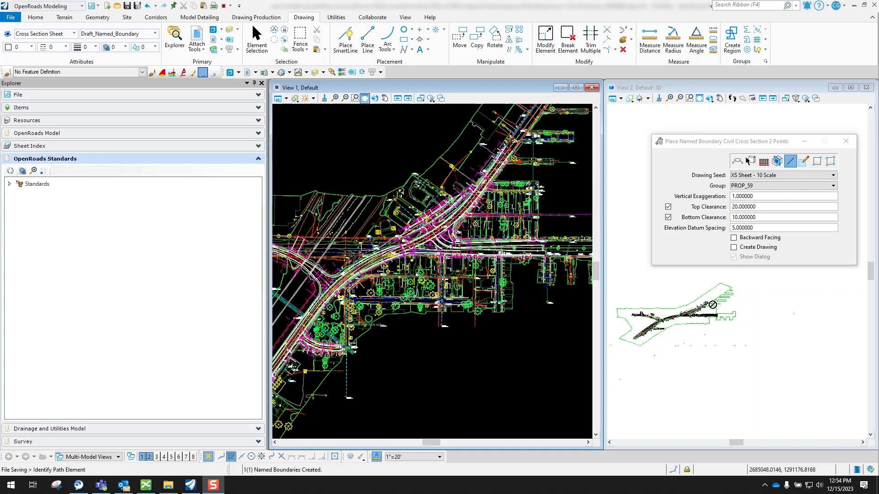
scroll(636, 337, up, 4)
scroll(640, 329, up, 3)
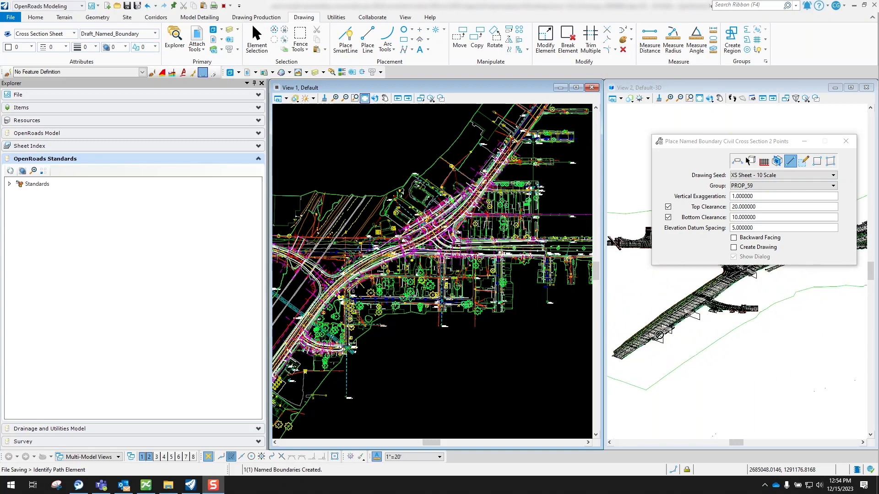
scroll(453, 309, down, 4)
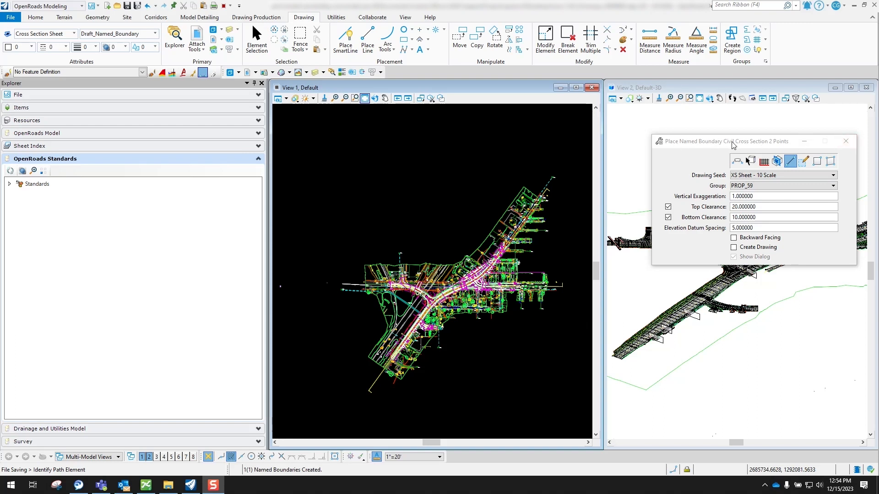
click(846, 141)
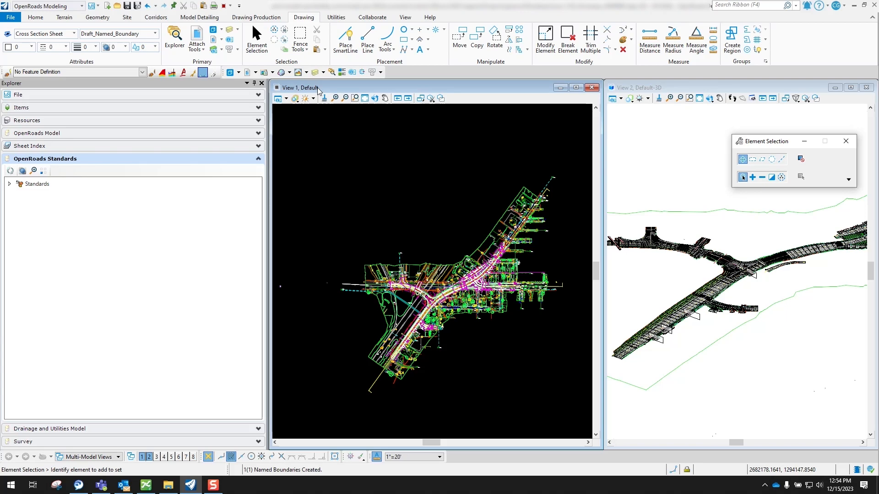
Step: Open the Named Boundary Manager and review the boundaries listed under the cross section group PROP_59
click(361, 165)
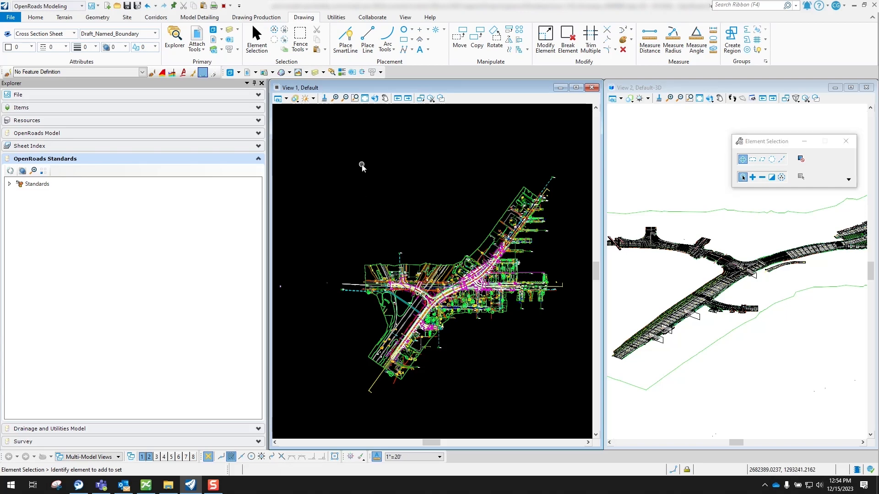
right_click(394, 168)
mouse_move(438, 200)
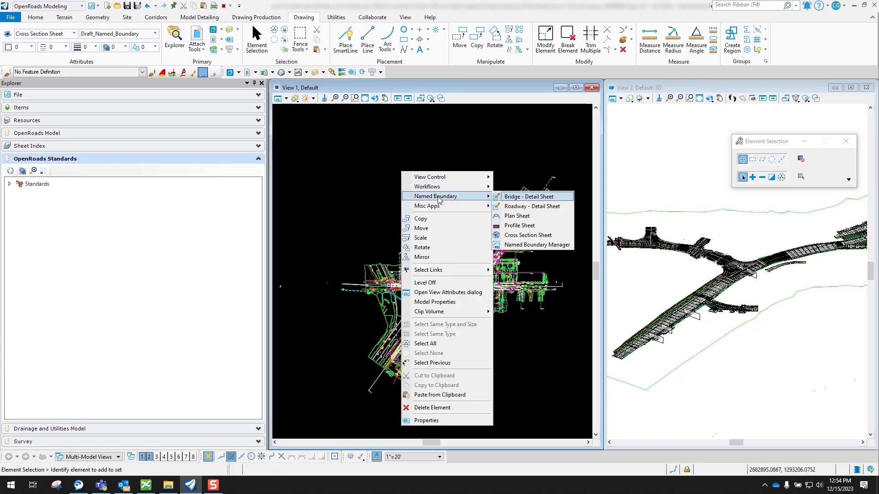
click(528, 245)
click(397, 202)
click(405, 210)
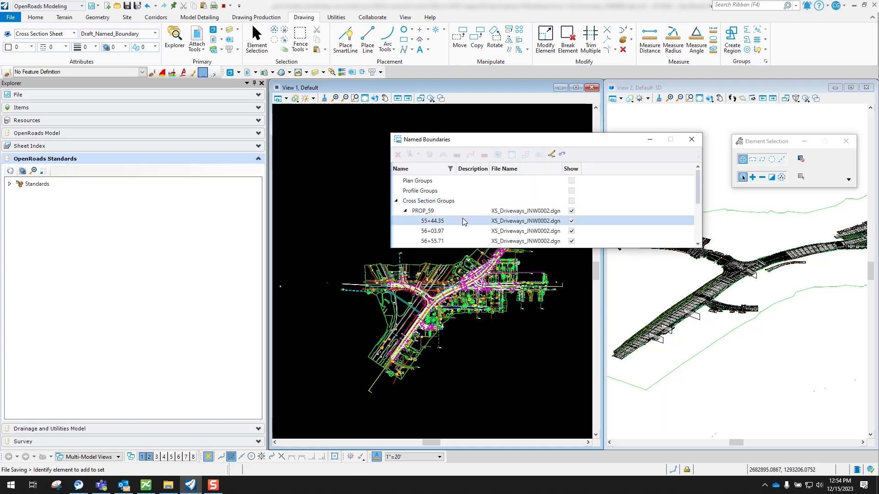
scroll(463, 224, down, 2)
scroll(463, 225, up, 3)
scroll(465, 222, down, 3)
scroll(462, 218, up, 3)
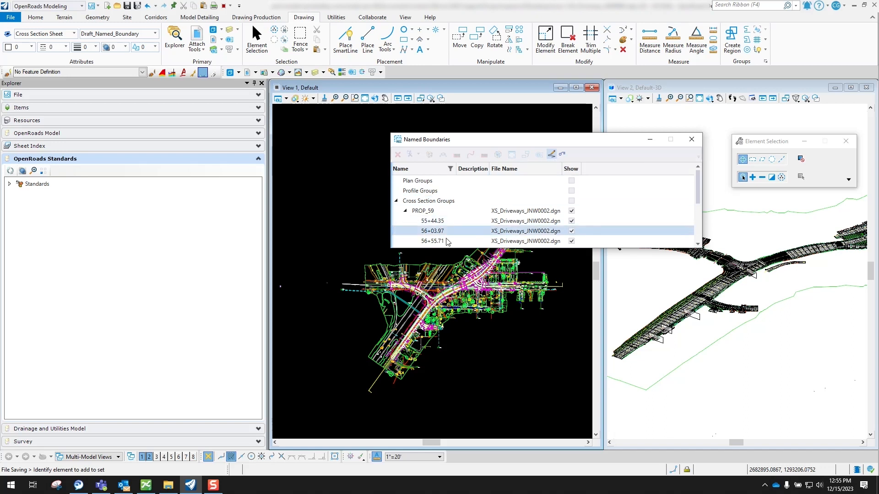
Step: Start creating cross section drawings from the entire PROP_59 named boundary group
click(424, 211)
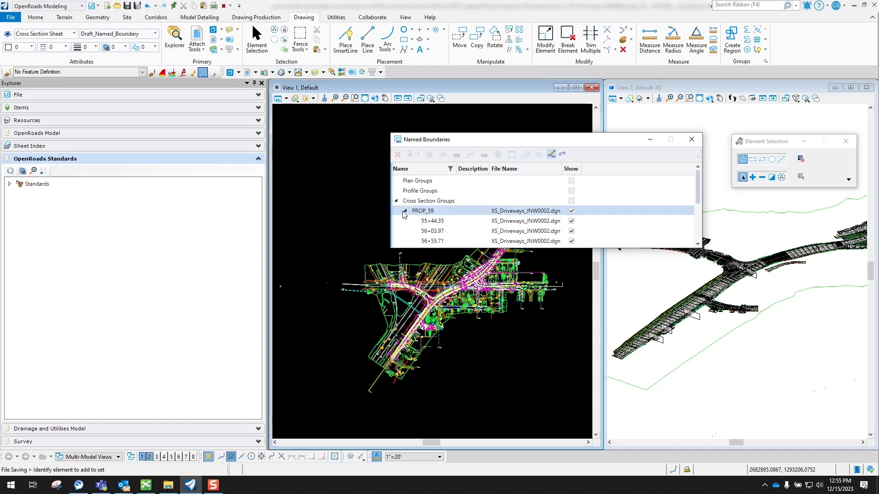
click(405, 211)
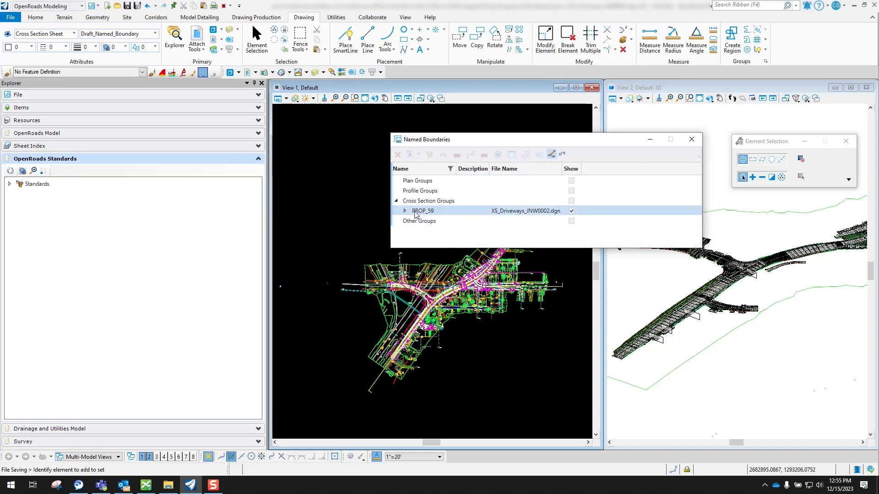
right_click(417, 212)
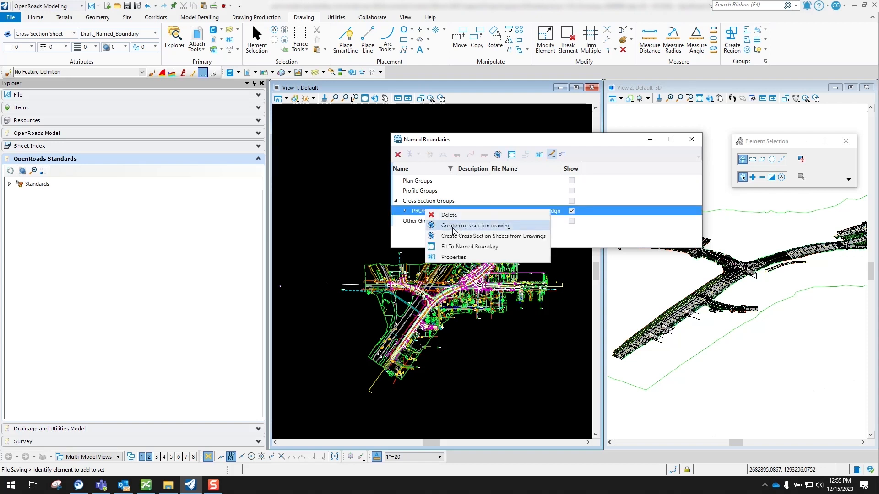
click(479, 226)
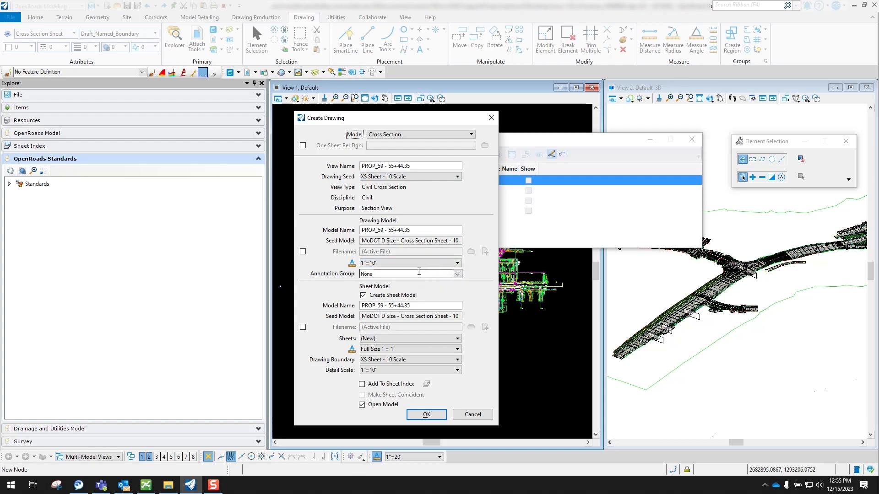
Step: Set the annotation group to XS Annotation with Major Grid only and create the PROP_59 cross section drawings and sheets
click(457, 274)
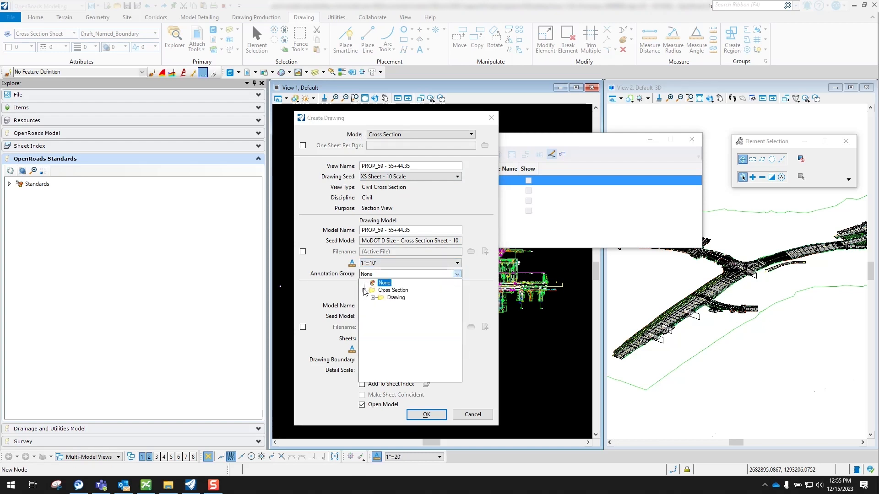
click(372, 298)
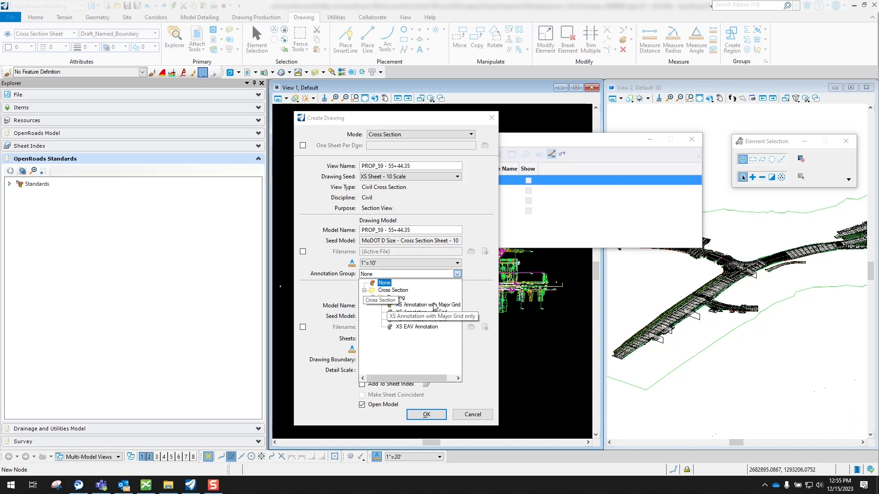
click(435, 305)
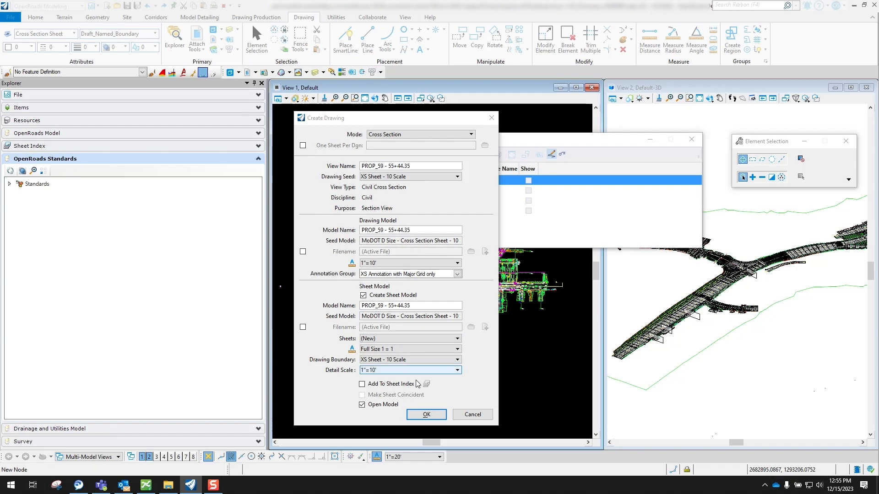
click(426, 415)
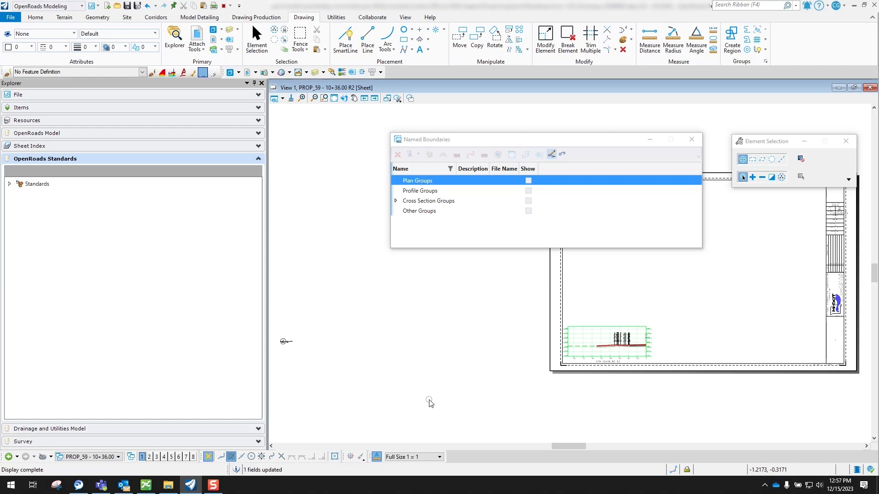
Step: Open the PROP_59 - 55+44.35 sheet model, clear the Named Boundaries dialog out of the way, and examine the layout of its driveway cross sections
click(109, 457)
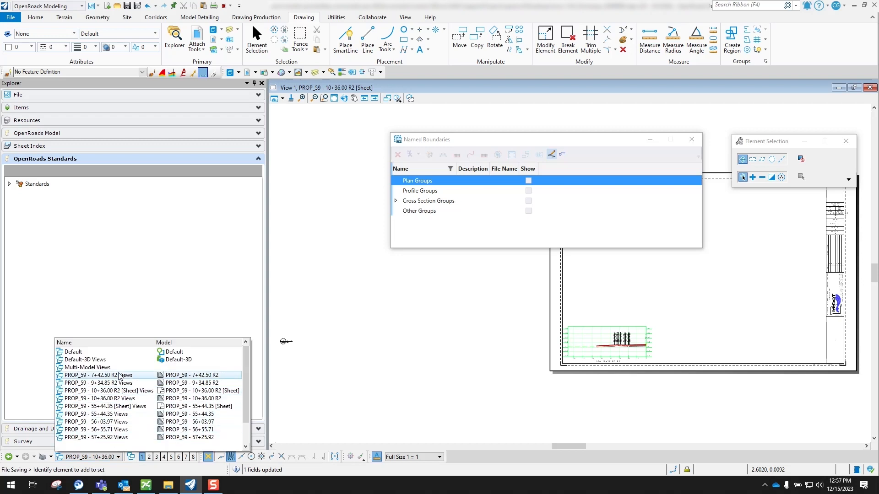
click(182, 407)
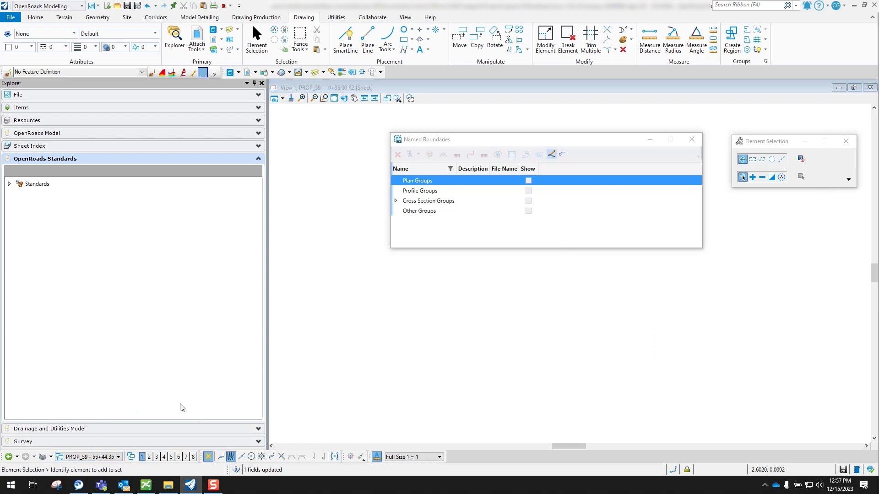
drag(604, 142, 558, 242)
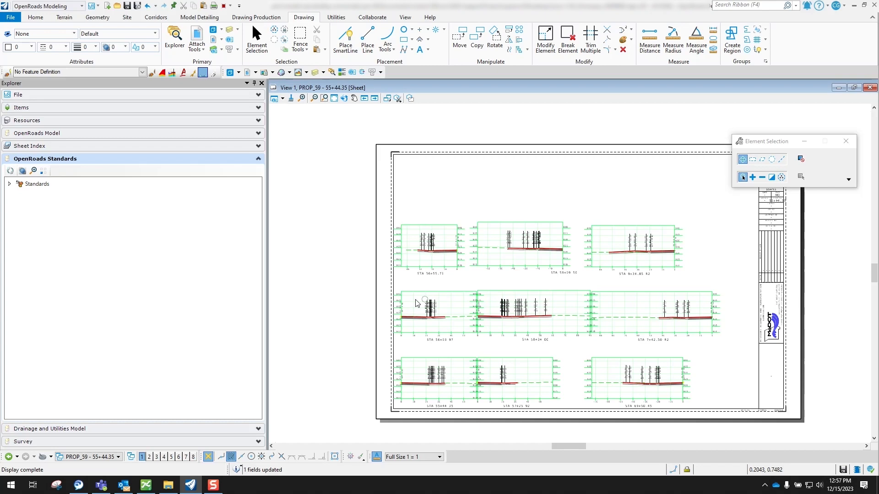
scroll(415, 303, down, 2)
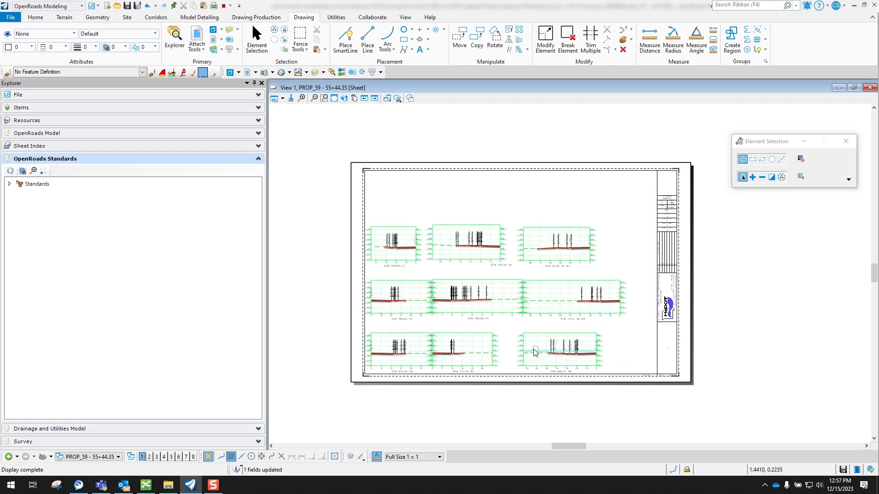
scroll(416, 318, up, 3)
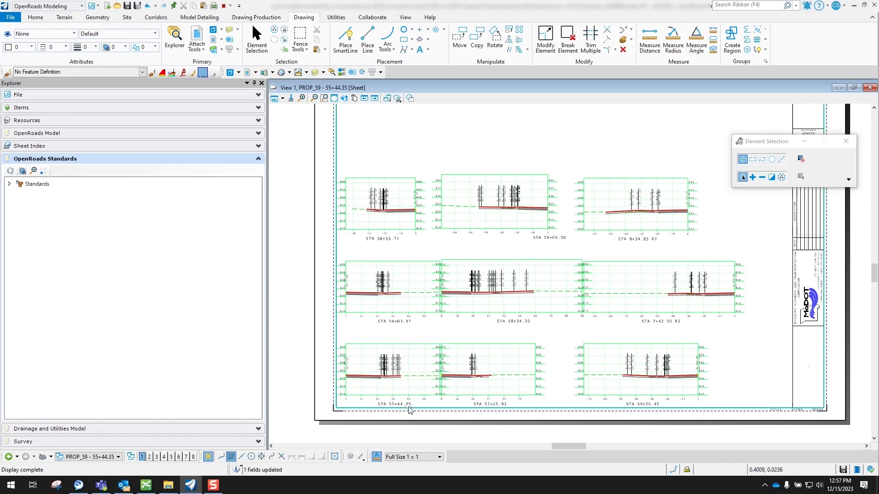
scroll(492, 397, up, 1)
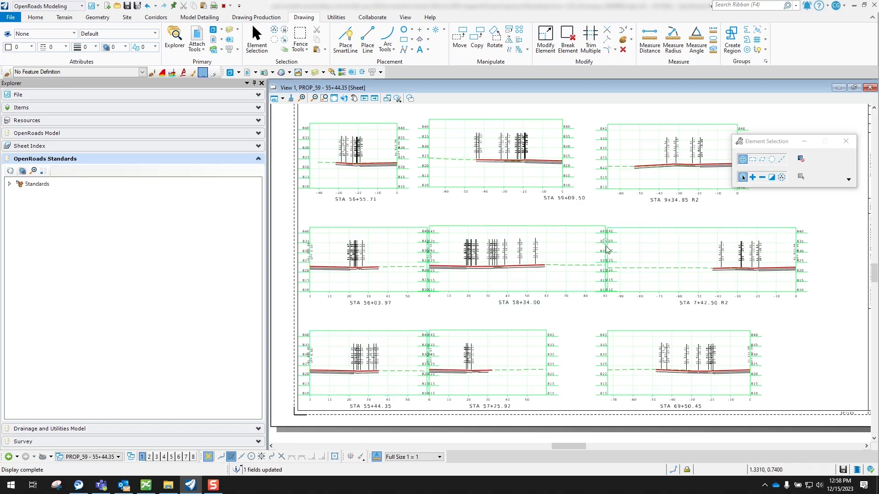
mouse_move(572, 263)
scroll(508, 322, down, 3)
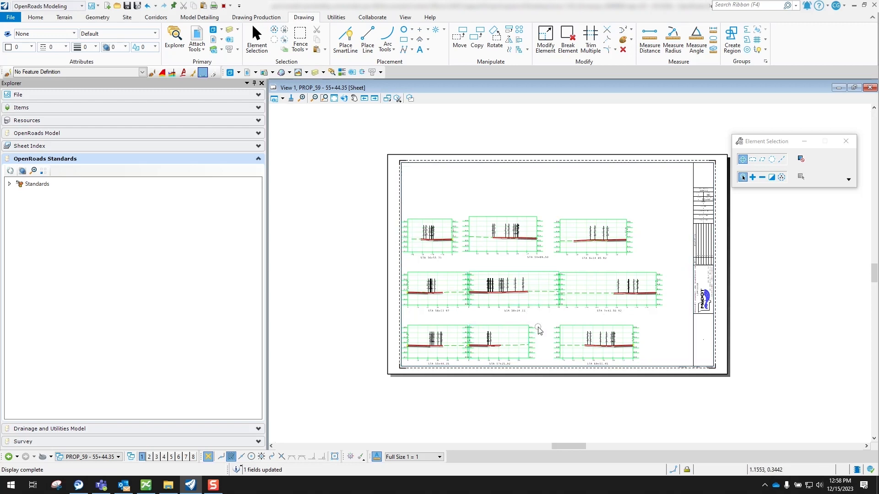
Step: Open the sheet's references, select the PROP_59 - 9+34.85 R2 reference and set the hilite mode to Hilite
scroll(493, 321, up, 2)
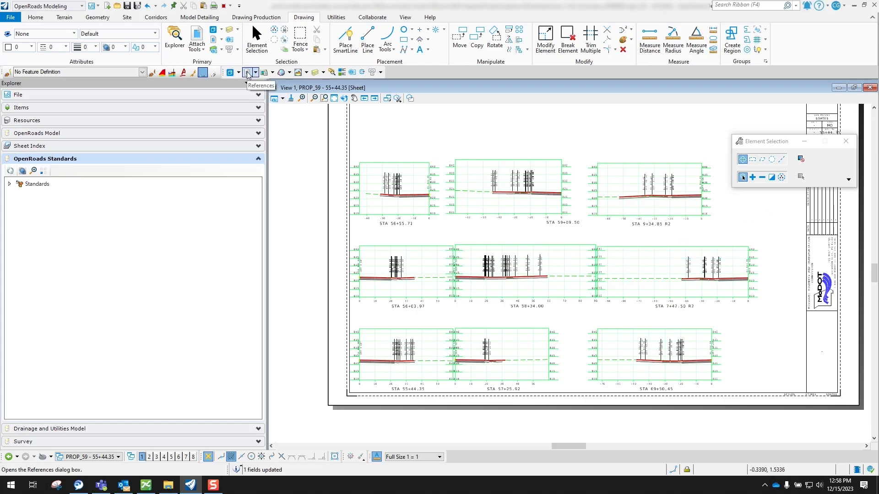
click(247, 74)
drag(428, 166, 385, 23)
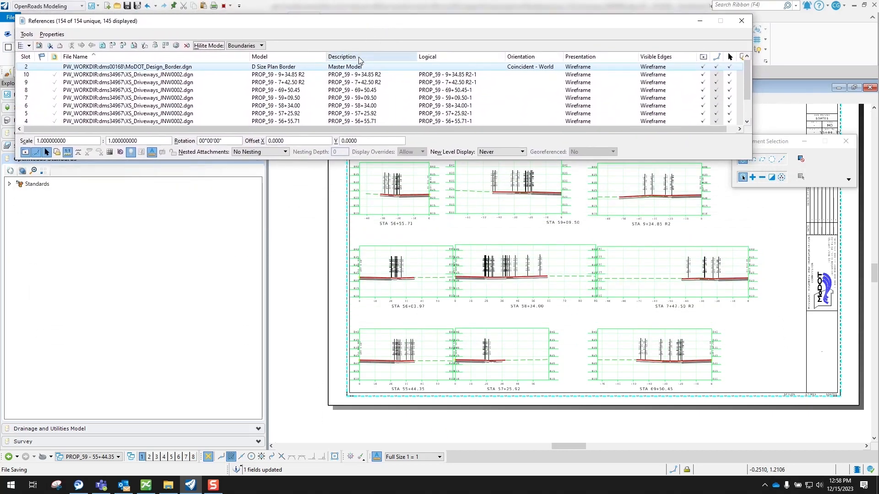
click(167, 75)
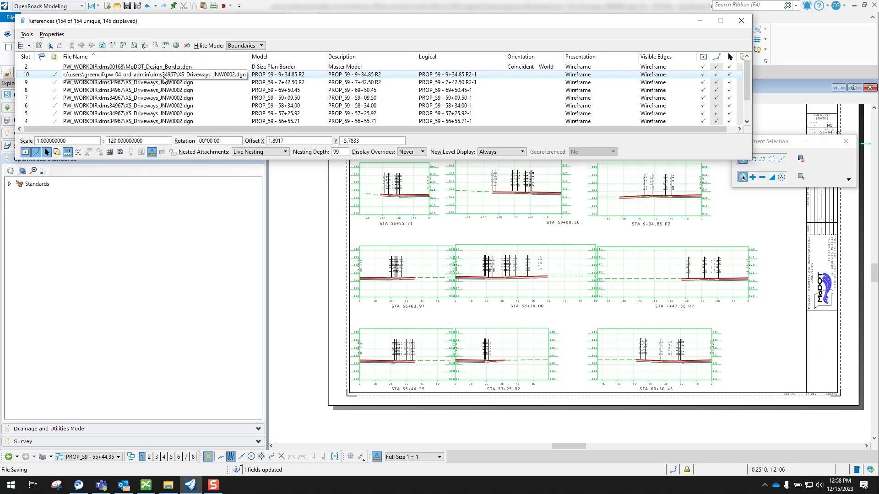
click(245, 45)
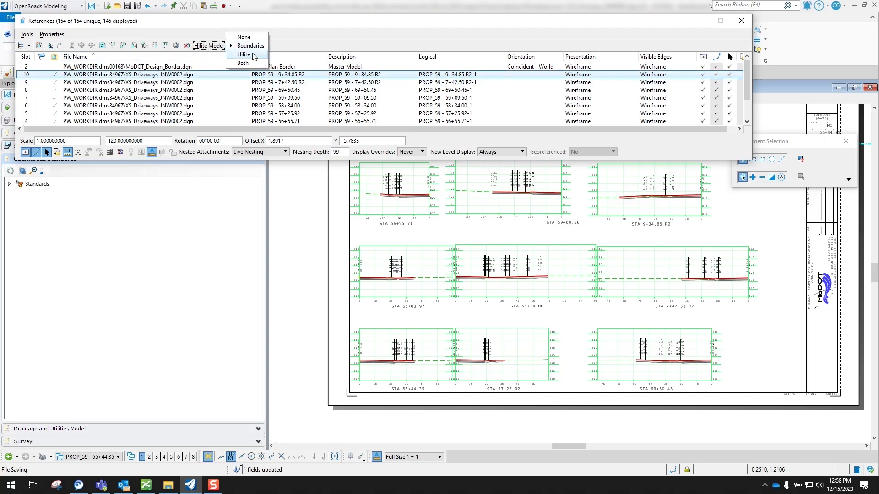
click(253, 54)
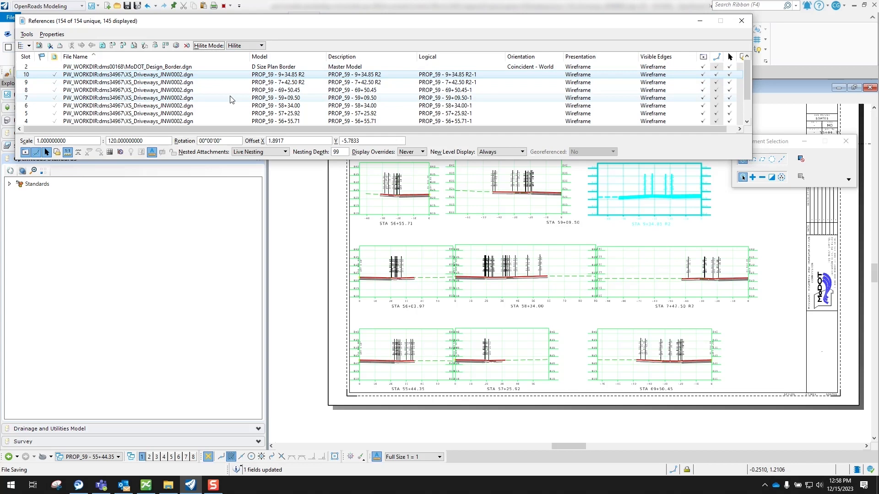
click(261, 46)
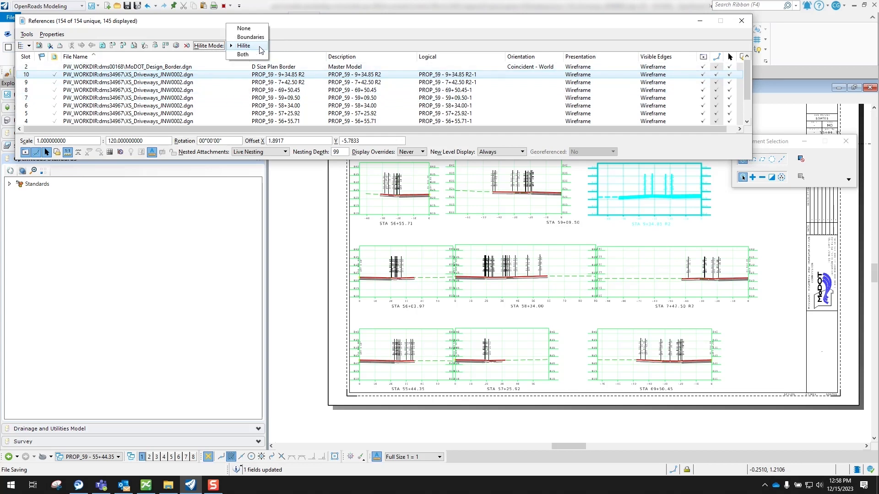
click(254, 46)
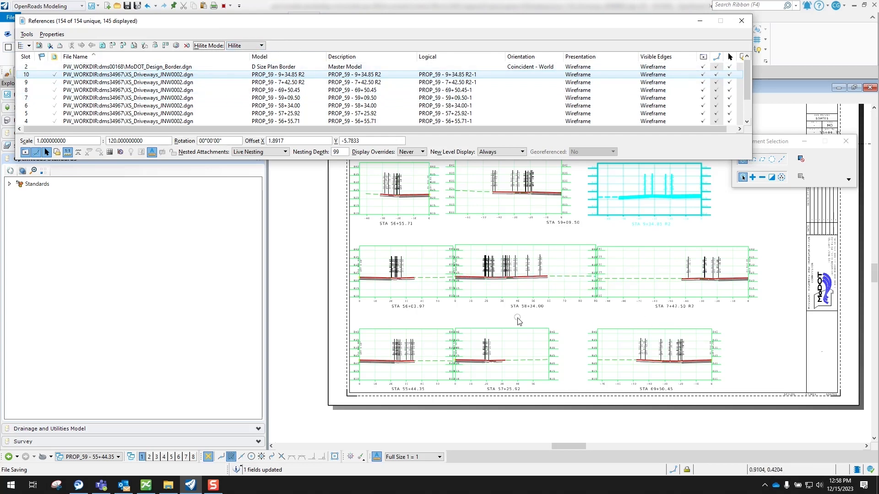
Step: Move the PROP_59 - 9+34.85 R2 reference to the sheet's upper right corner, at an offset of about X 2.19, Y -5.41
scroll(538, 307, down, 3)
scroll(589, 268, up, 2)
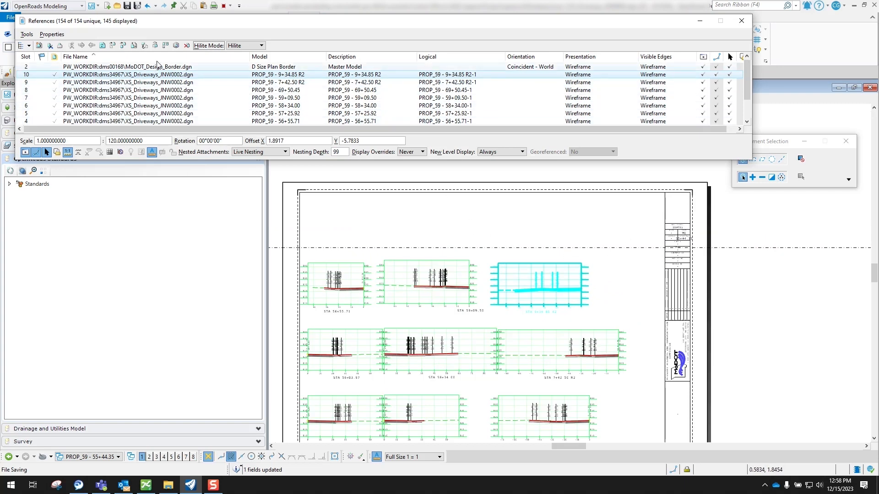
right_click(113, 72)
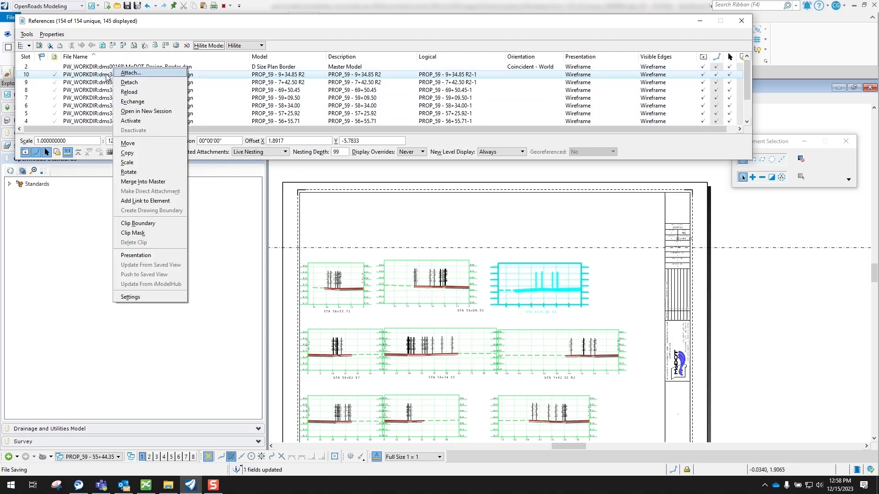
click(131, 143)
click(541, 299)
click(581, 232)
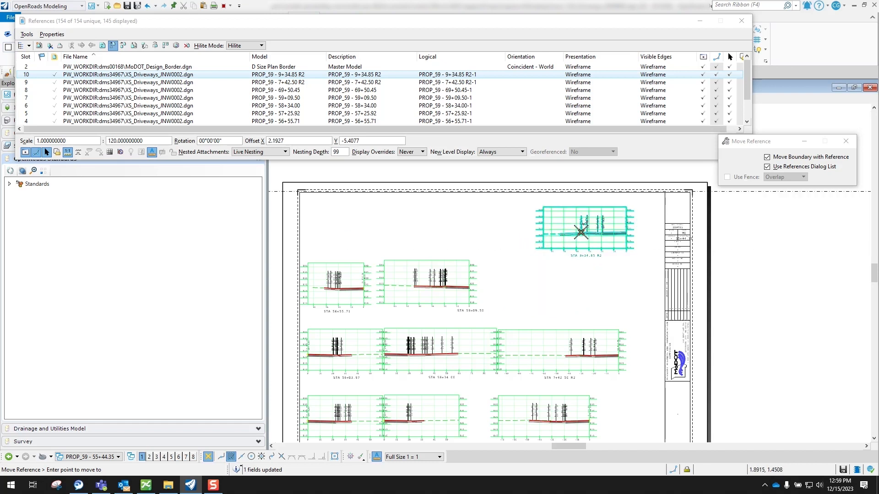
Step: Move the PROP_59 - 7+42.50 R2 reference up and right to an offset of about X 2.28, Y -6.08, and save the file
click(135, 83)
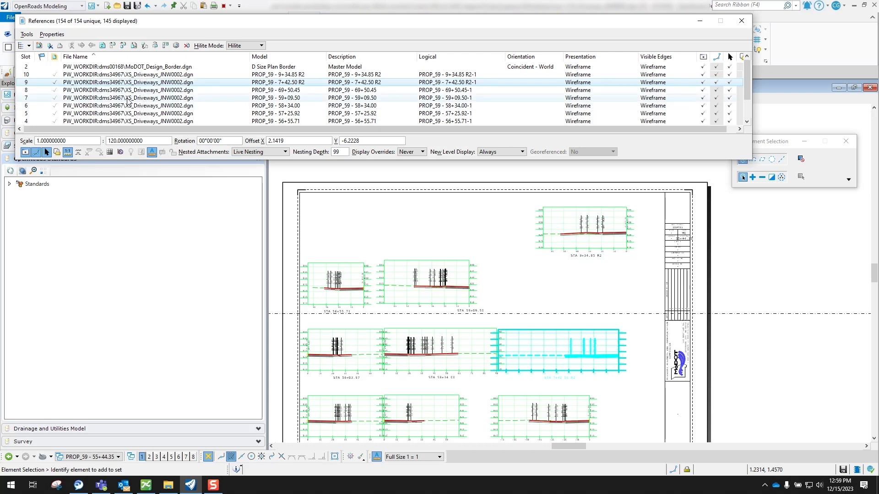
right_click(135, 87)
click(158, 154)
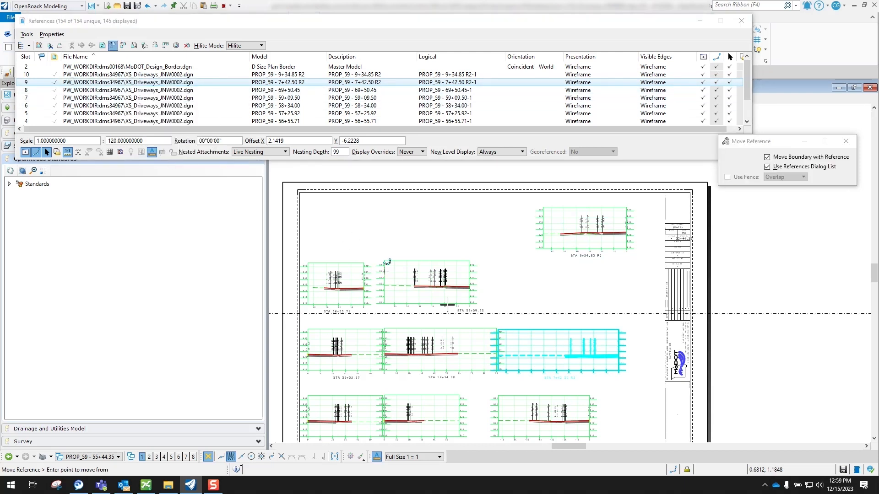
click(562, 358)
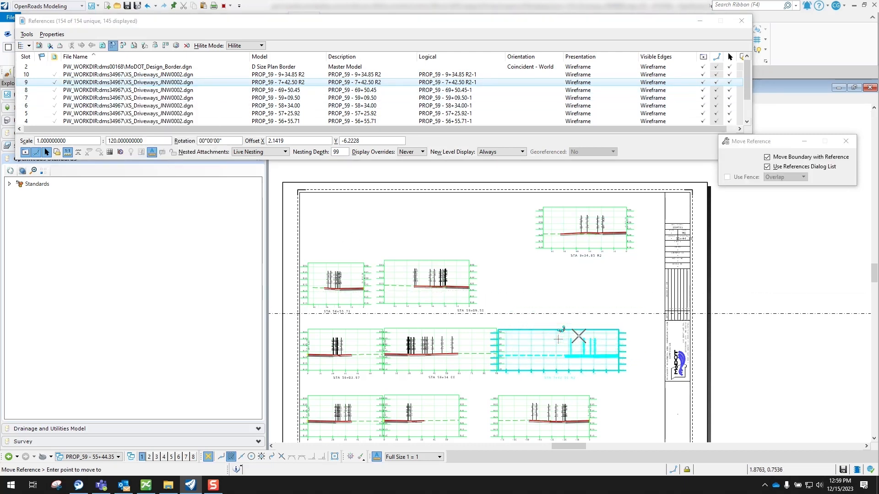
click(578, 336)
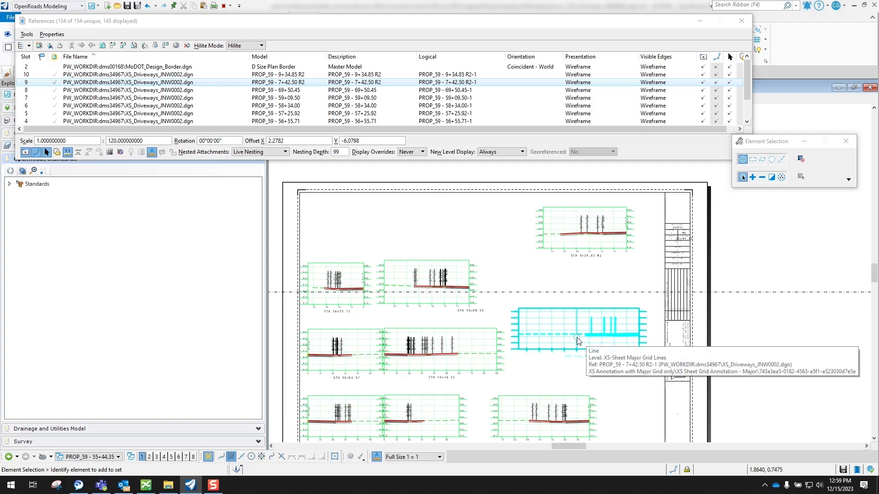
key(ctrl+s)
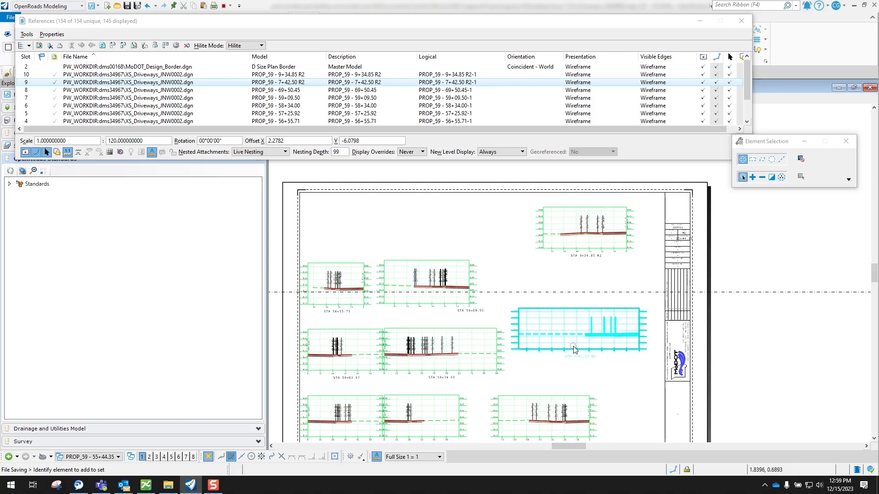
Step: Move the PROP_59 - 7+42.50 R2 reference down level with the STA 58+34.00 row, at an offset of about X 2.30, Y -6.24
mouse_move(575, 350)
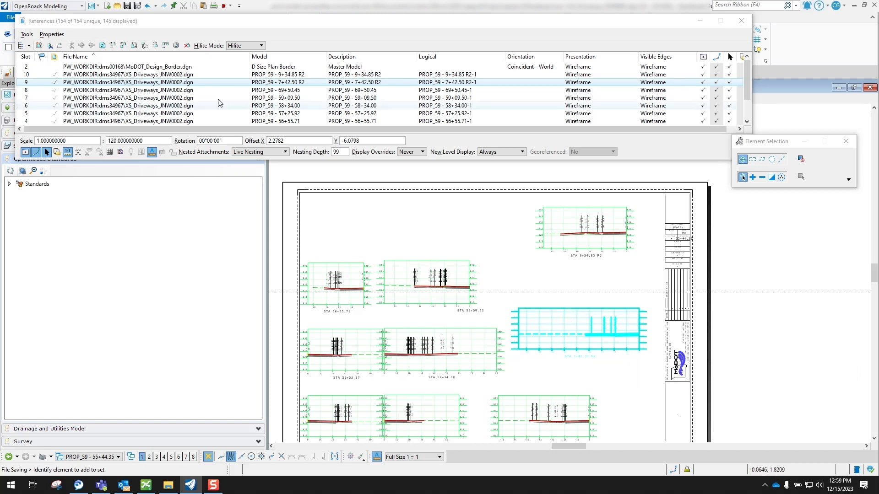
right_click(193, 82)
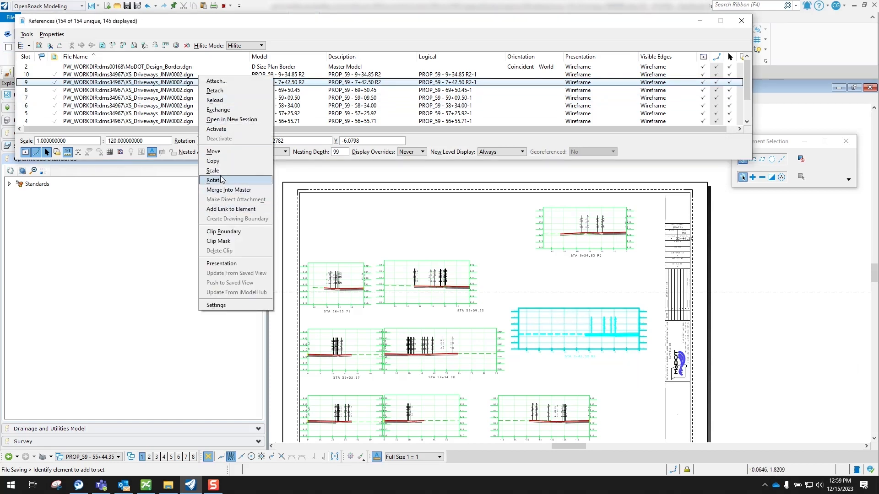
click(219, 155)
click(566, 334)
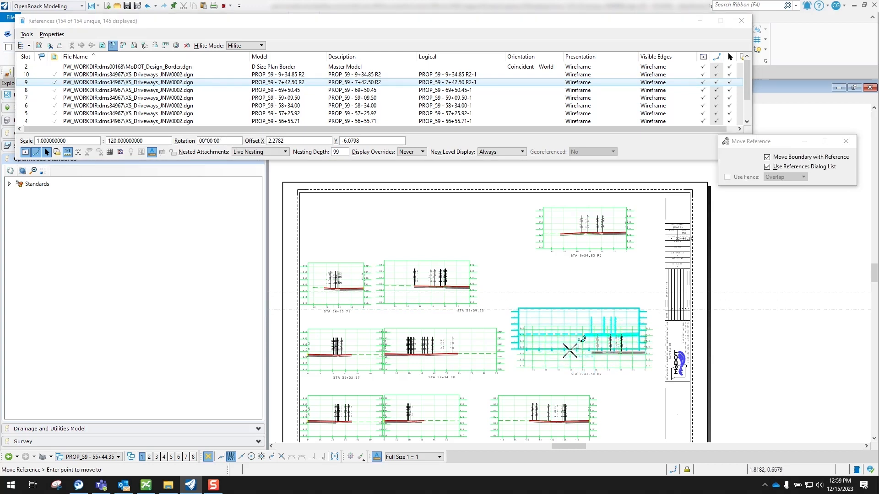
click(571, 359)
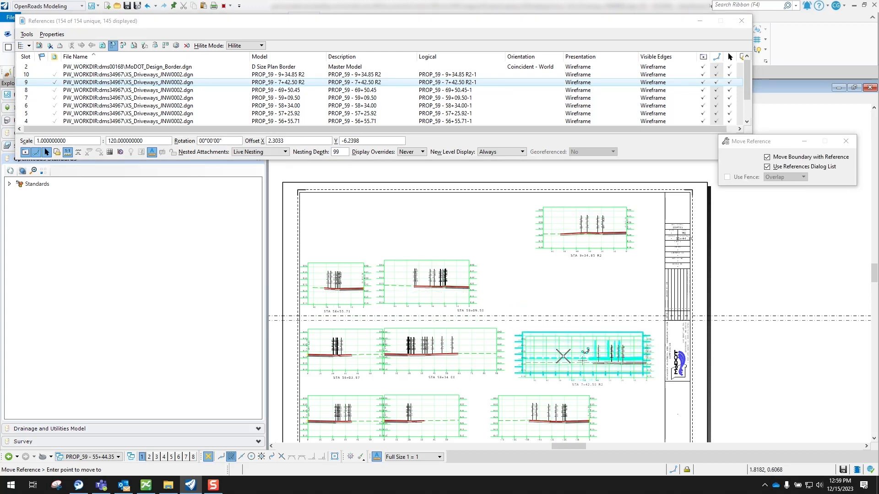
right_click(513, 304)
Step: Move the PROP_59 - 58+34.00 reference right, clear of its neighbour, to an offset of about X 0.65, Y -6.22, and close the references list
click(185, 105)
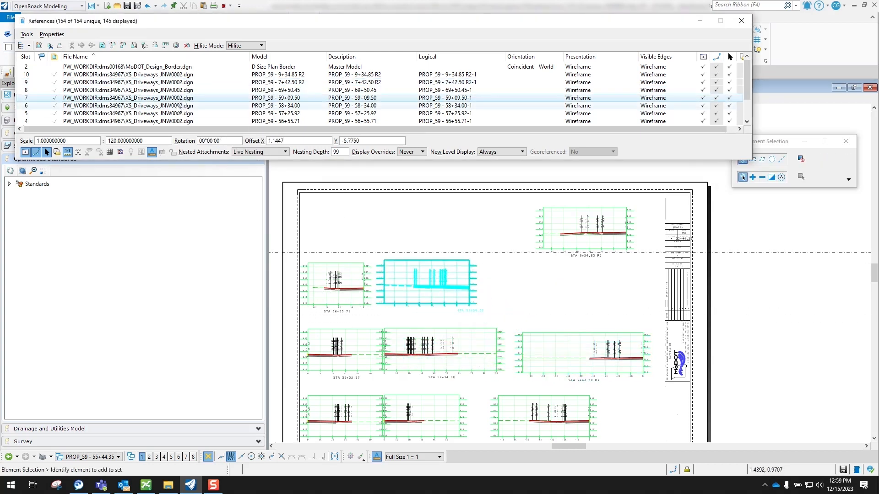
right_click(176, 109)
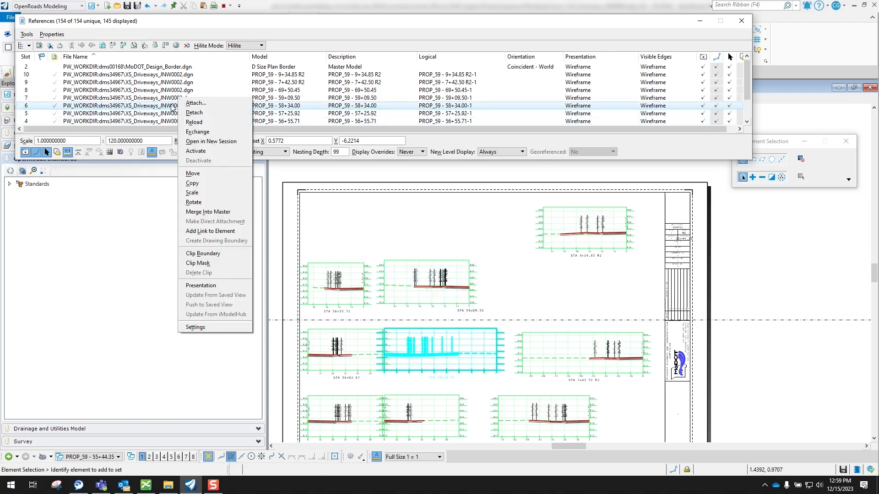
click(202, 173)
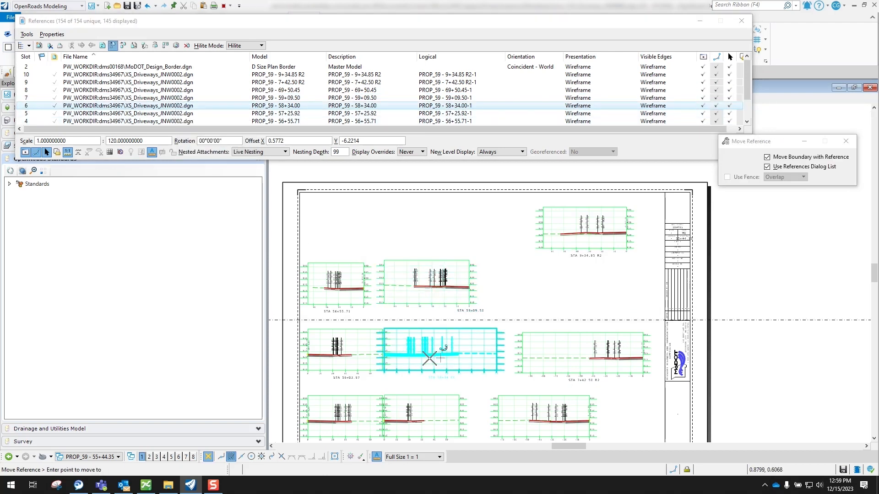
scroll(435, 360, up, 3)
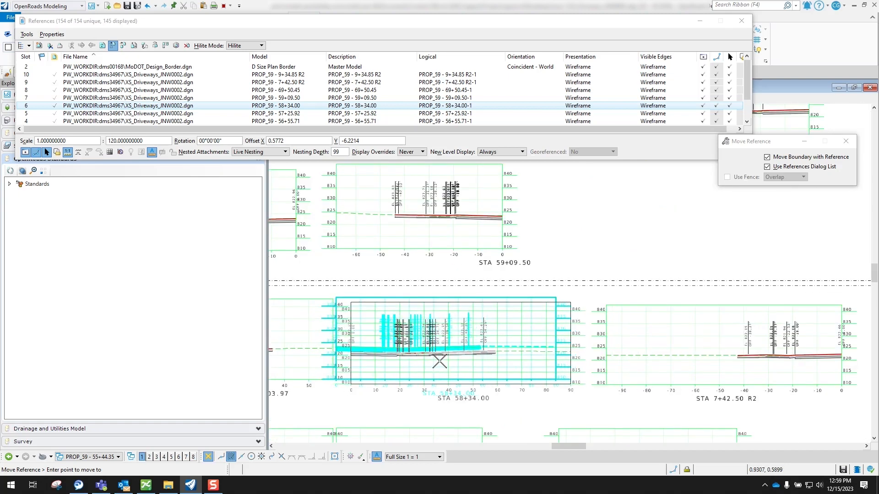
click(440, 360)
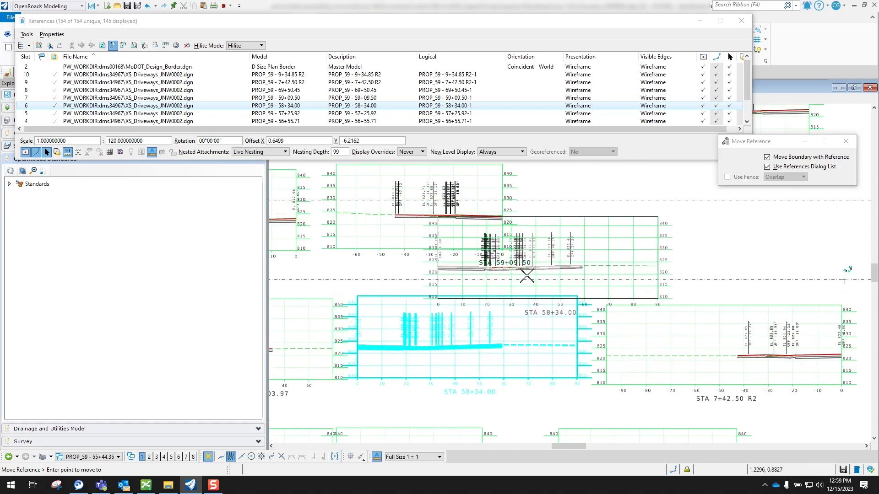
key(Escape)
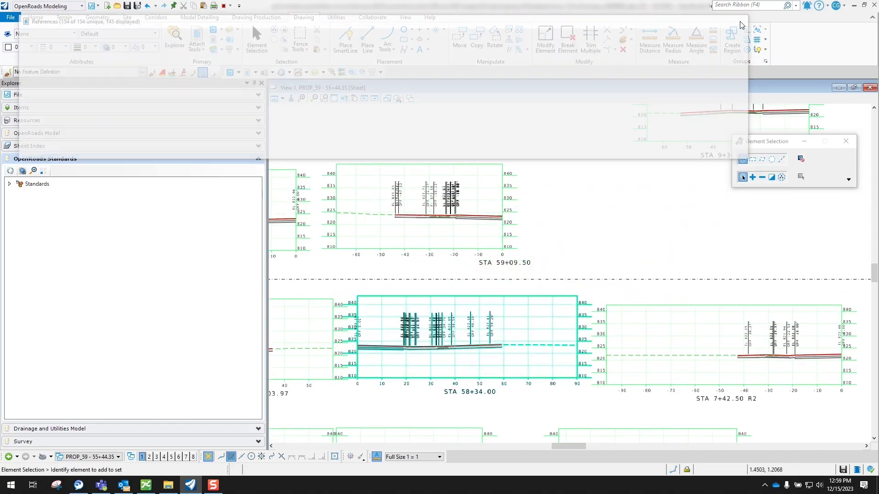
scroll(616, 196, down, 2)
scroll(618, 194, down, 3)
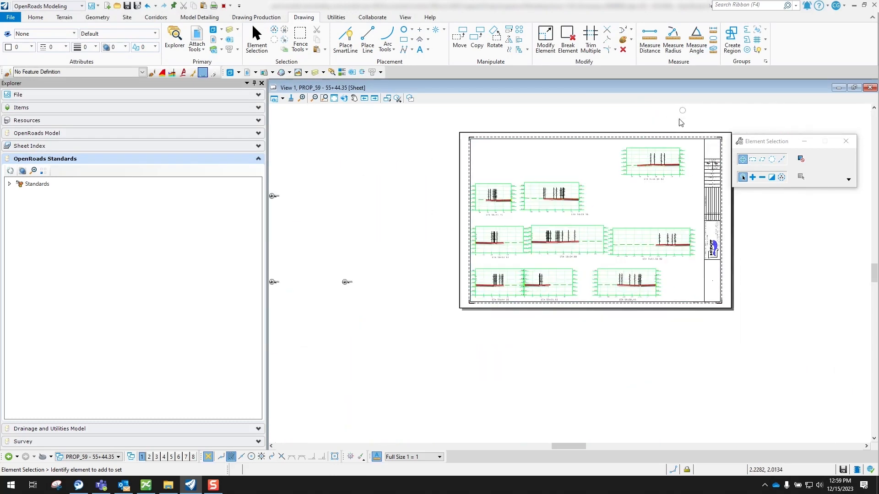
scroll(675, 121, up, 2)
Step: View the PROP_59 - 10+36.00 R2 sheet model and return to the PROP_59 - 55+44.35 sheet
click(101, 457)
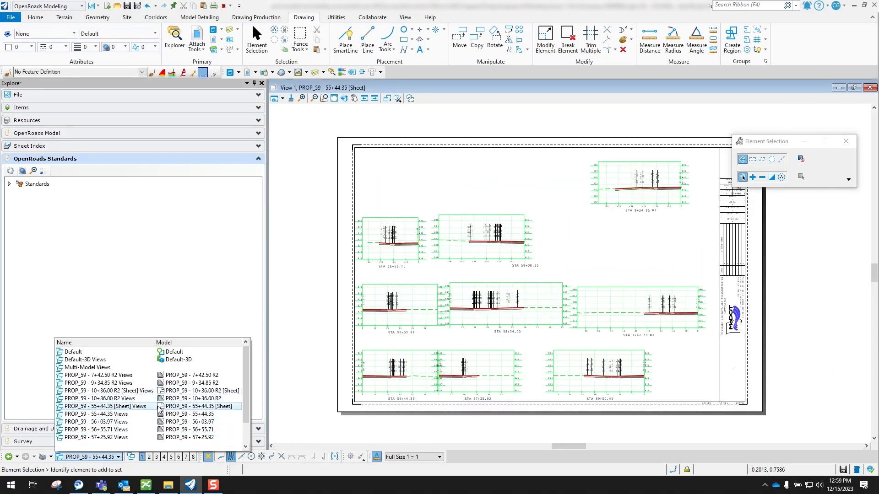
click(166, 391)
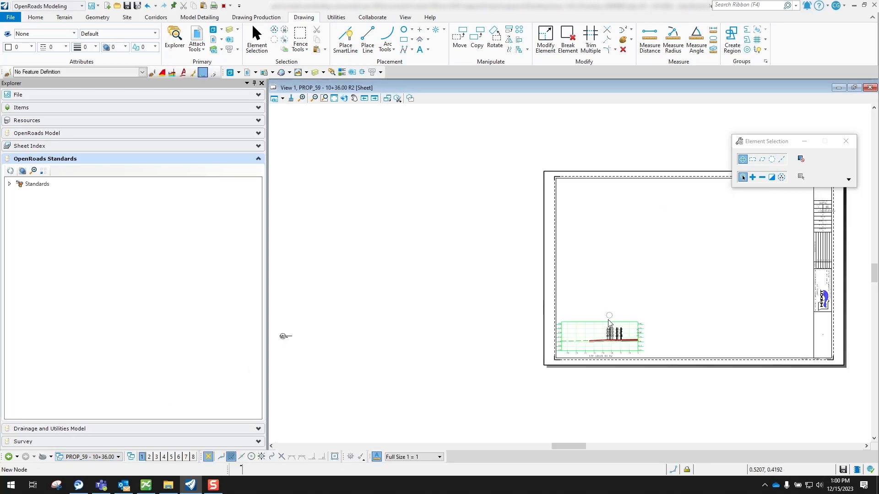
click(89, 457)
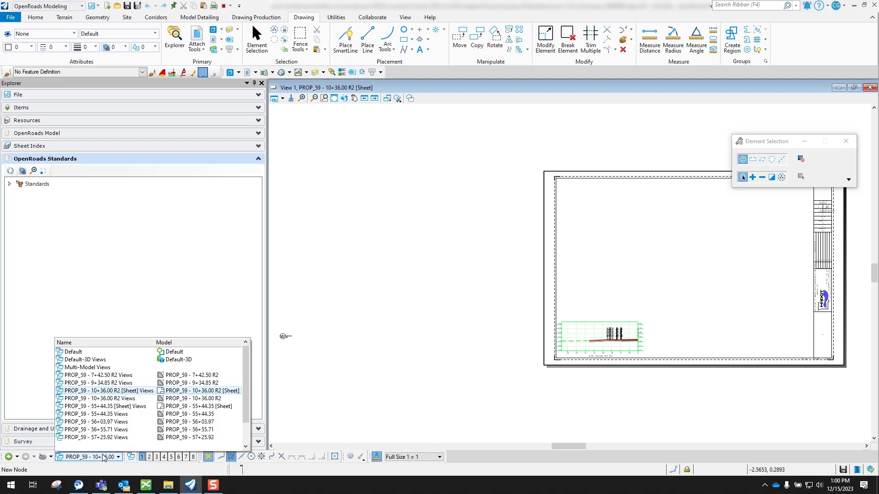
click(191, 406)
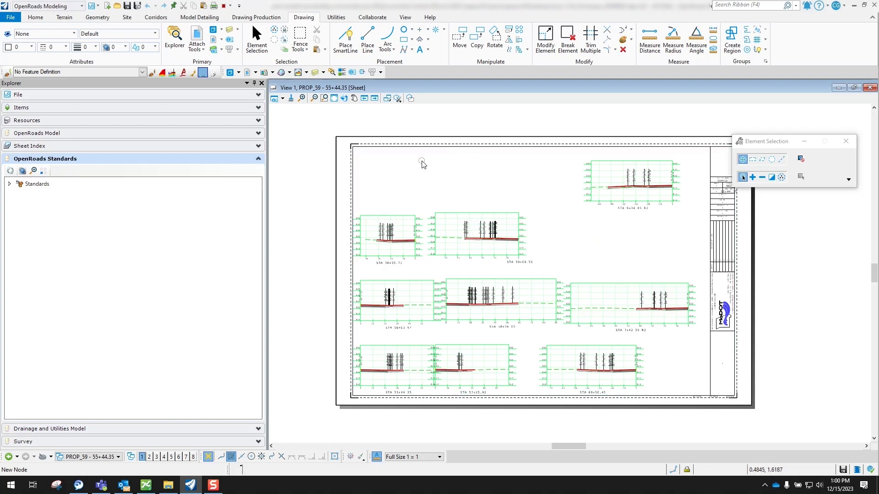
Step: Save the file and check the PROP_59 - 10+36.00 R2 sheet model before returning to the PROP_59 - 55+44.35 sheet
mouse_move(358, 220)
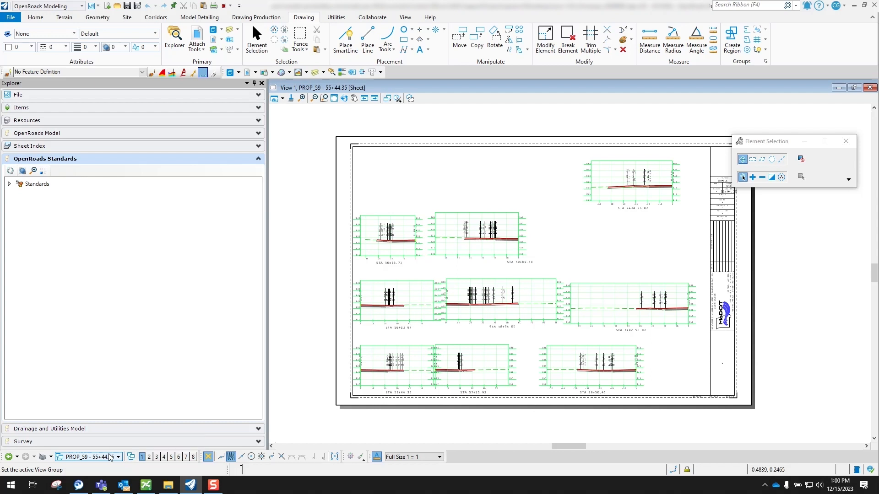
key(ctrl+s)
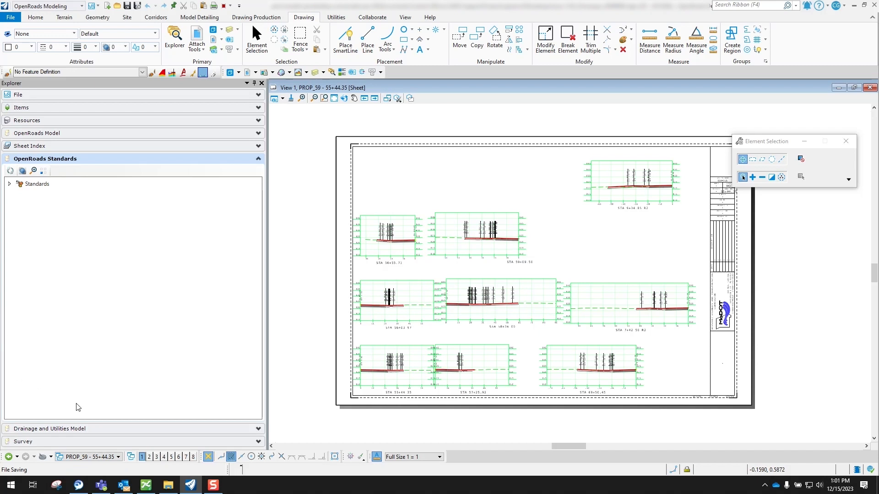
click(96, 458)
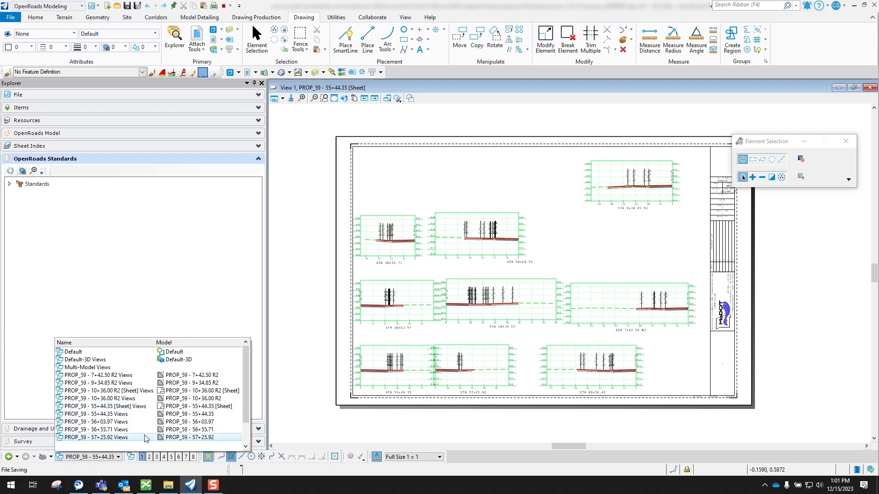
click(185, 392)
scroll(622, 351, up, 1)
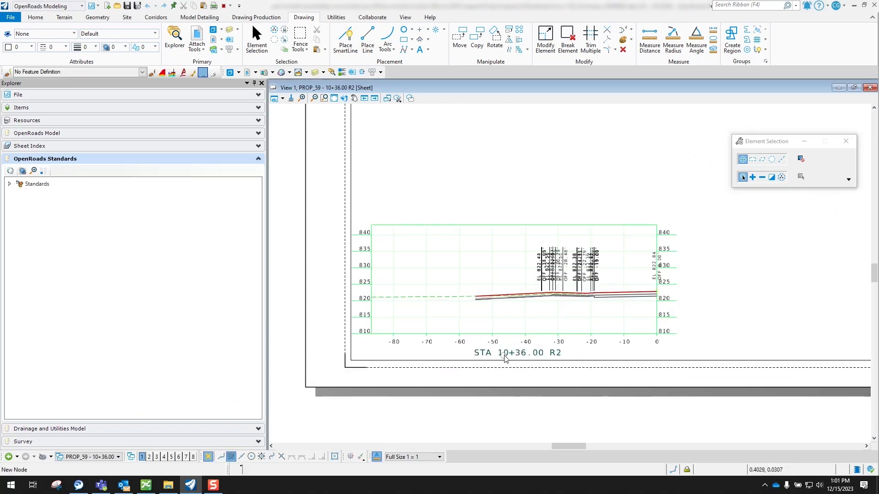
click(105, 459)
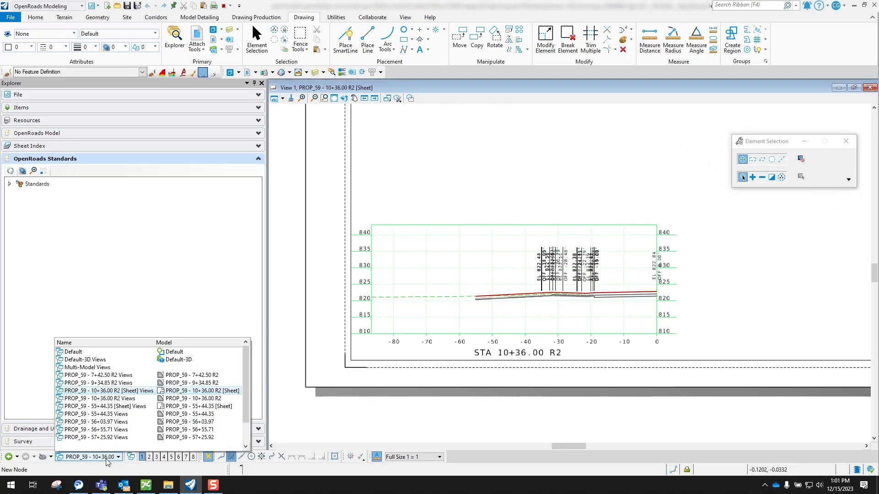
click(182, 408)
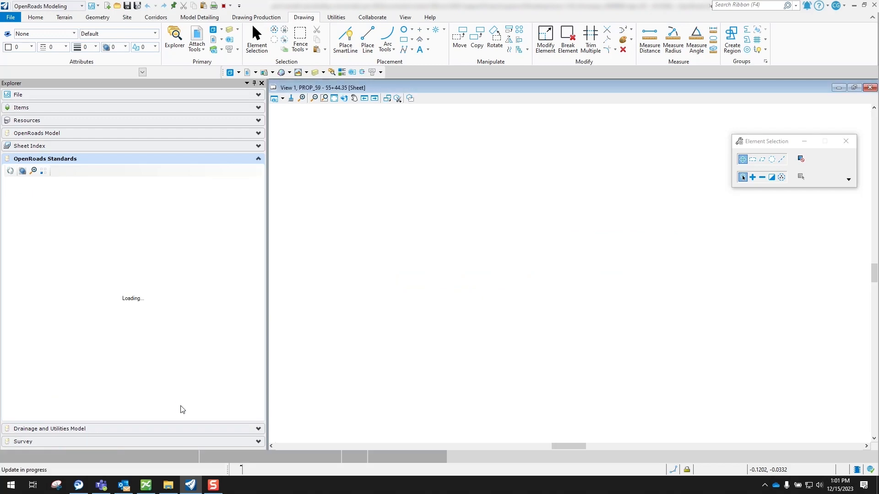
Step: Attach XS_Driveways_JNW0002.dgn as a reference to the PROP_59 - 55+44.35 sheet using the Coincident World attachment method
scroll(508, 209, down, 2)
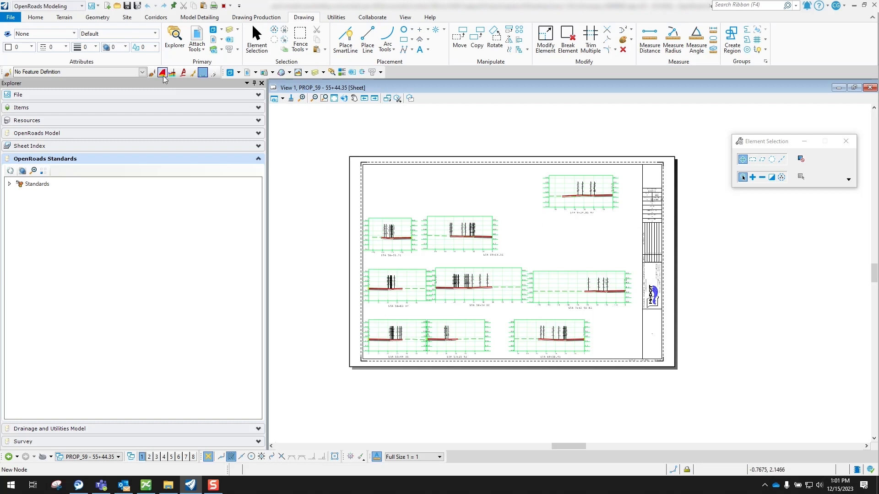
click(247, 72)
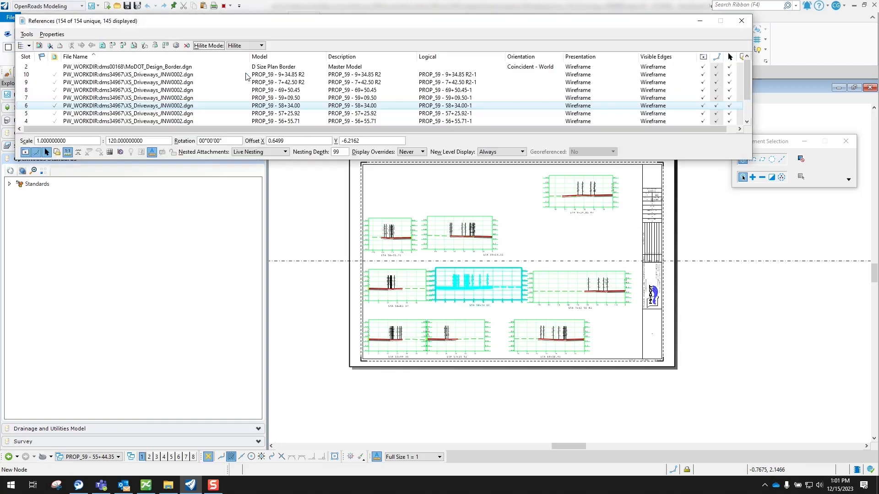
click(27, 35)
click(40, 46)
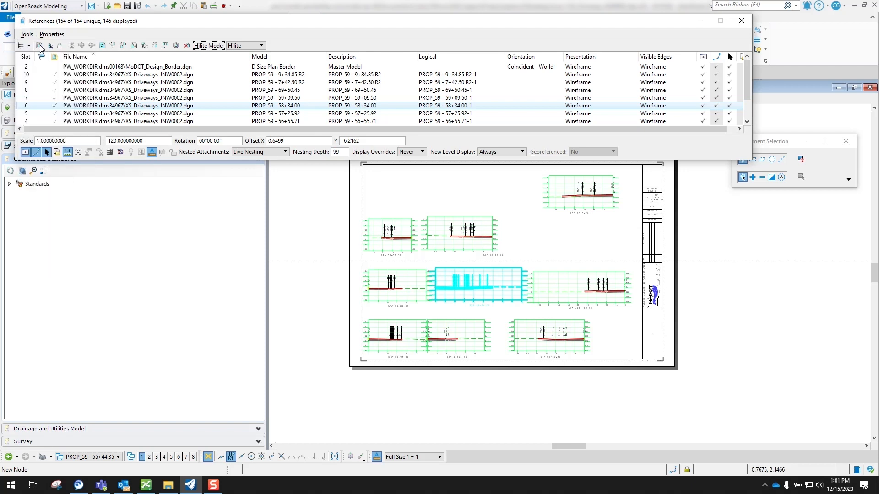
click(368, 219)
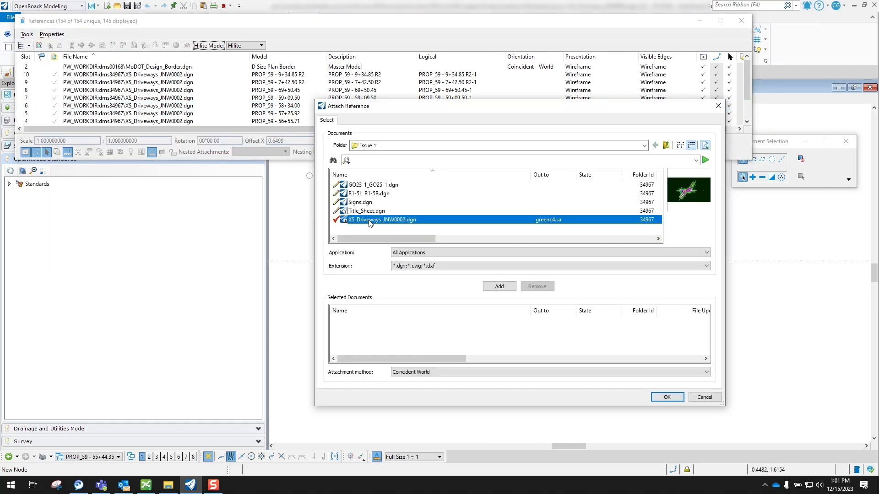
click(506, 289)
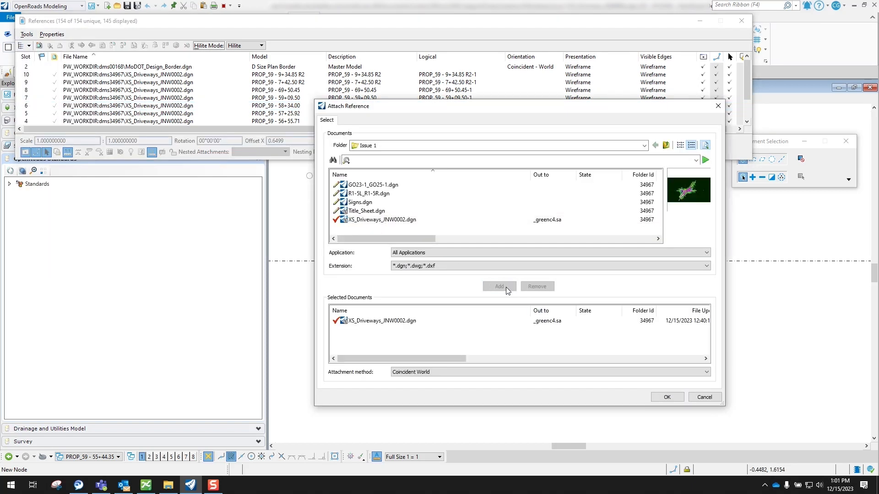
click(668, 397)
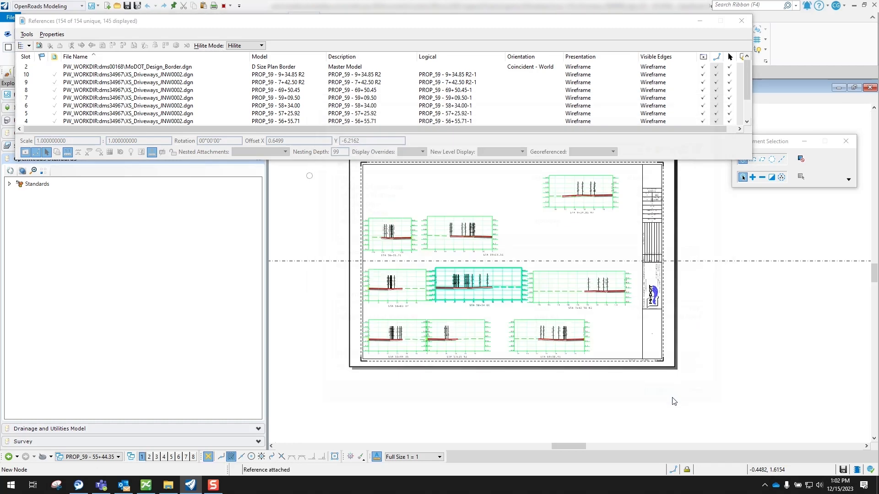
Step: In the attachment properties of the newly attached Default model reference, change the model to PROP_59 - 10+36.00 R2
click(170, 75)
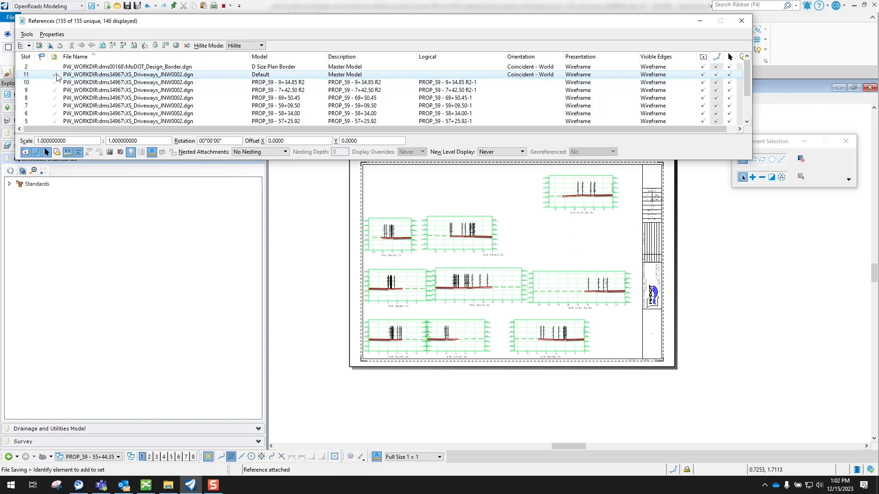
right_click(147, 78)
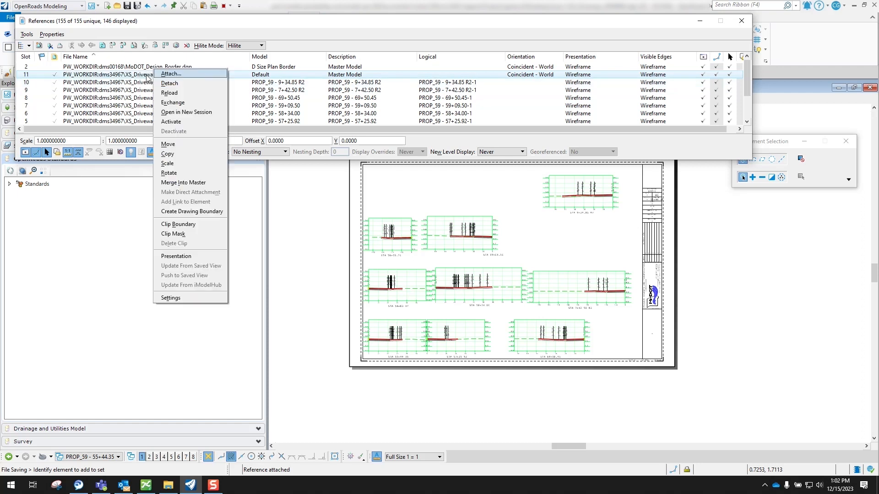
click(191, 299)
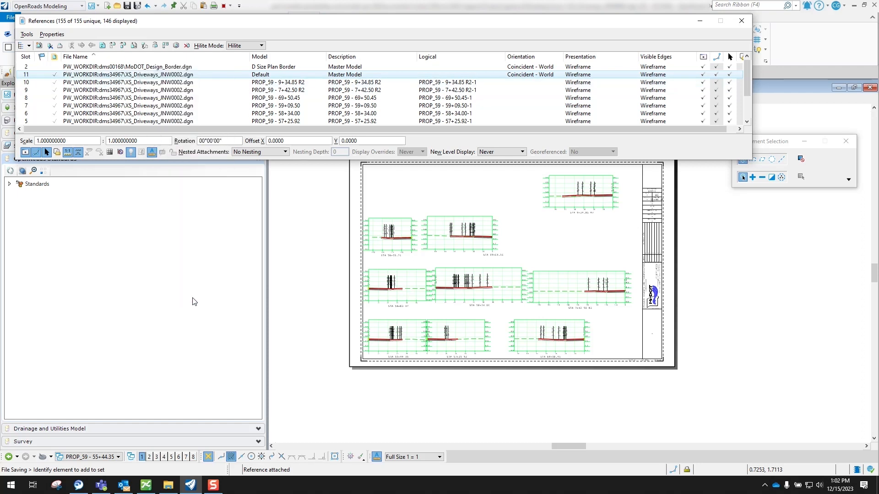
drag(576, 153, 629, 153)
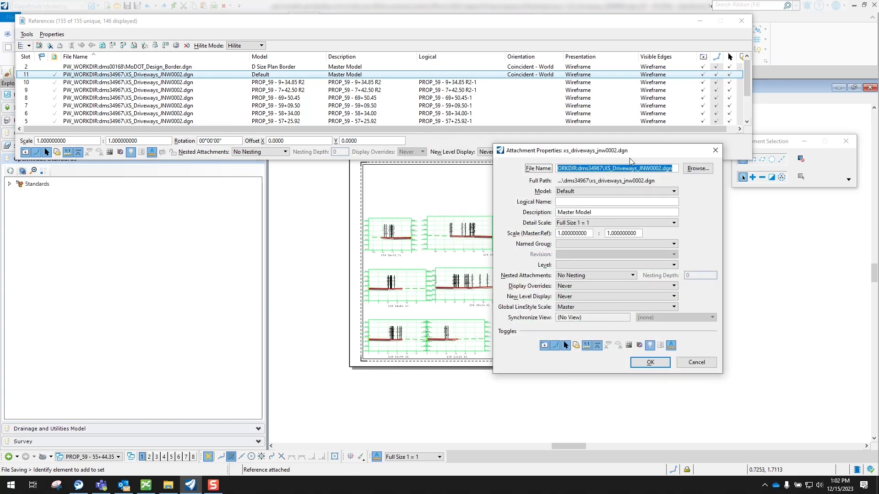
click(588, 192)
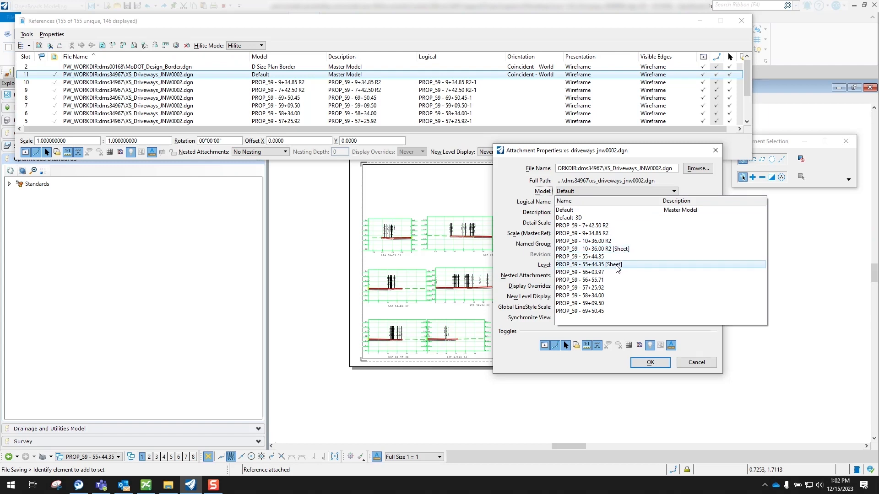
click(584, 241)
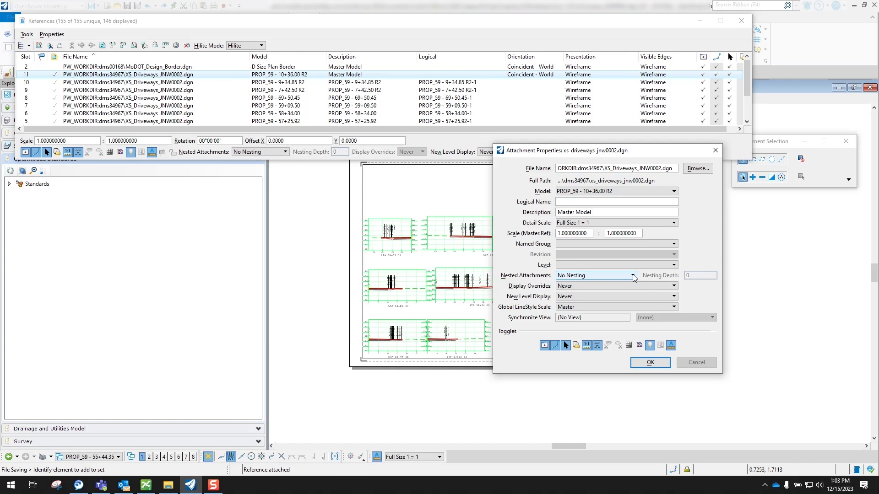
Step: Set the reference's nested attachments to Live Nesting with a nesting depth of 2 and apply the attachment properties
click(634, 276)
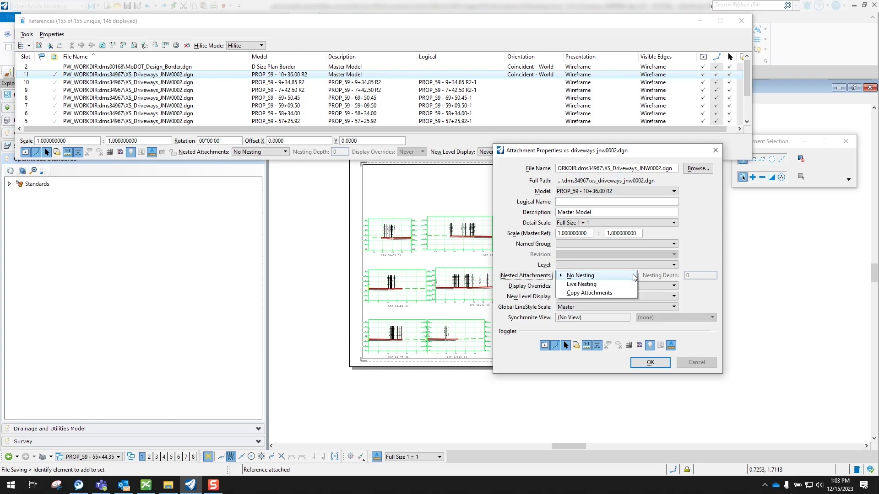
click(589, 286)
click(691, 276)
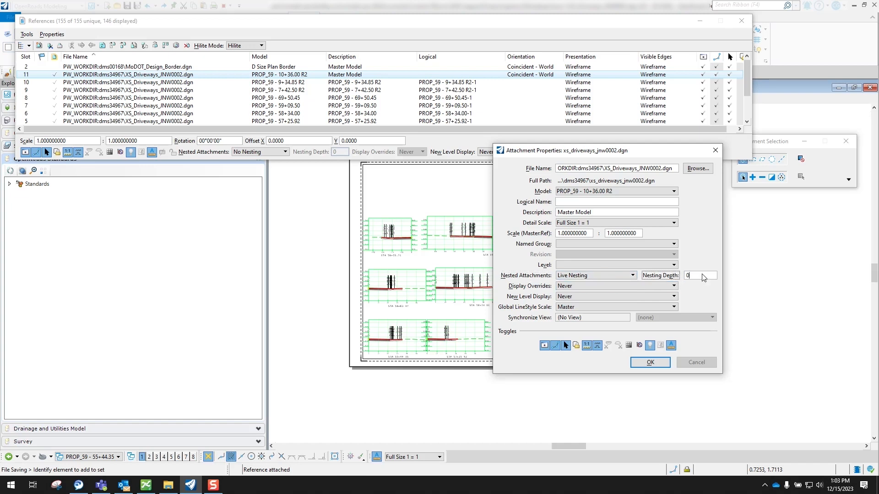
text(2)
key(Tab)
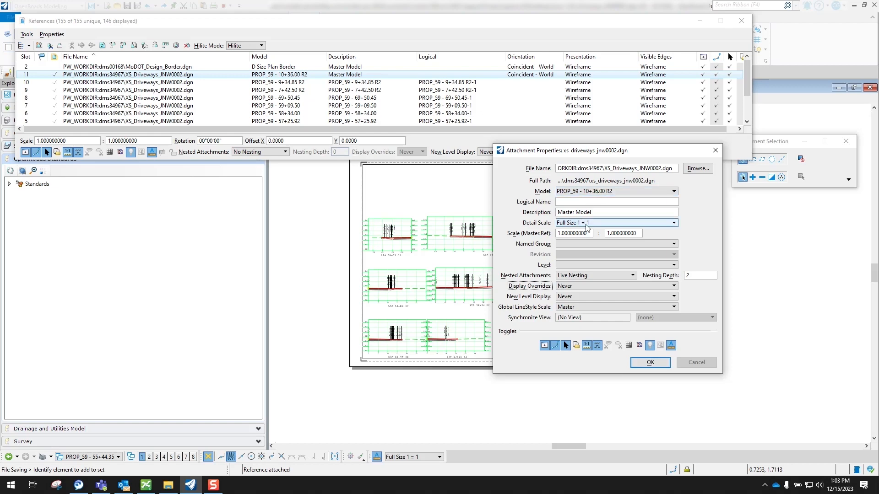
click(661, 363)
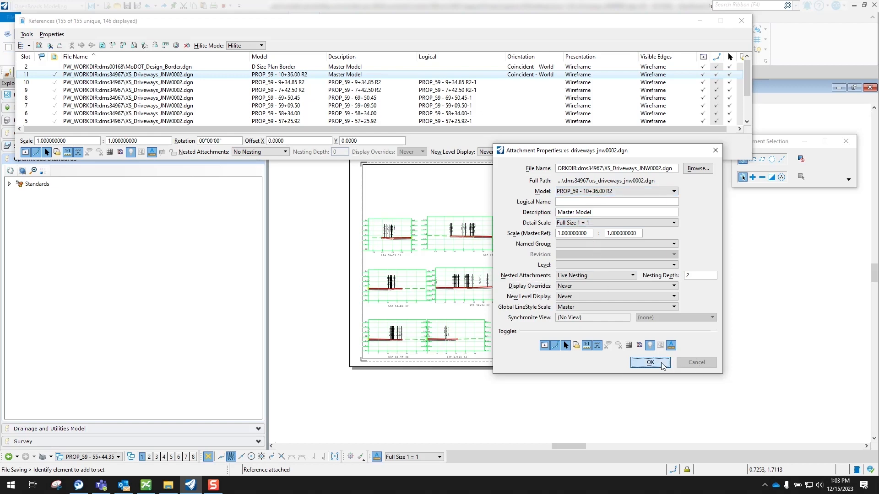
Step: Fit the view to all files and locate the highlighted PROP_59 - 10+36.00 R2 reference relative to the sheet
drag(636, 26, 693, 299)
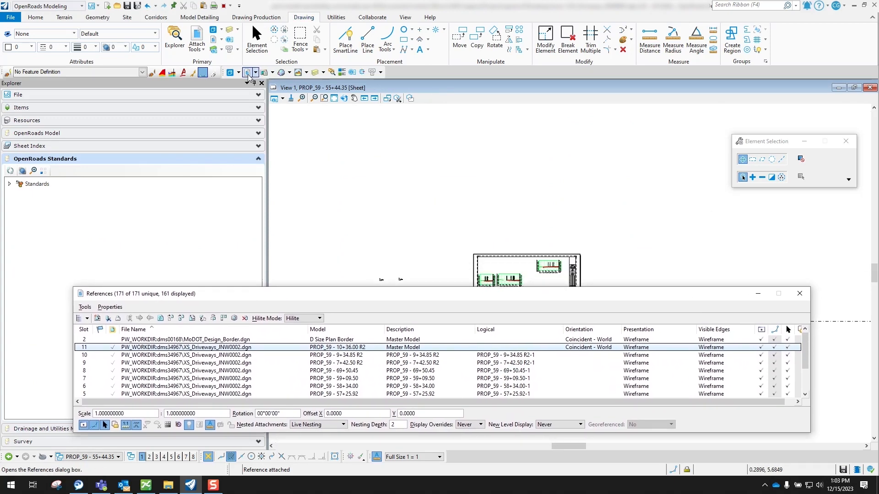
click(334, 99)
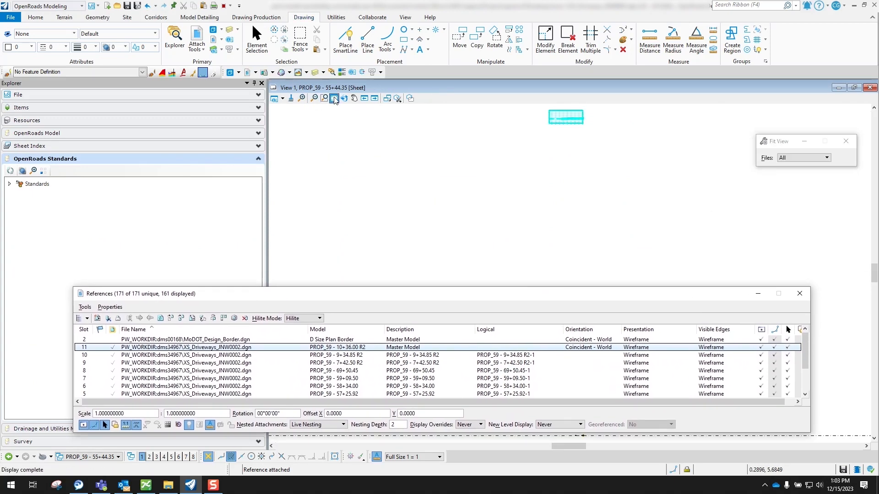
drag(574, 296, 304, 153)
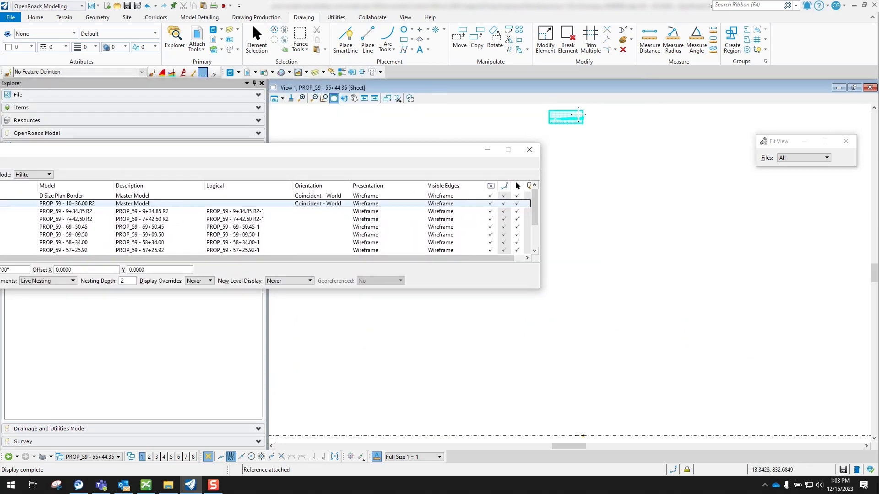
scroll(620, 307, down, 3)
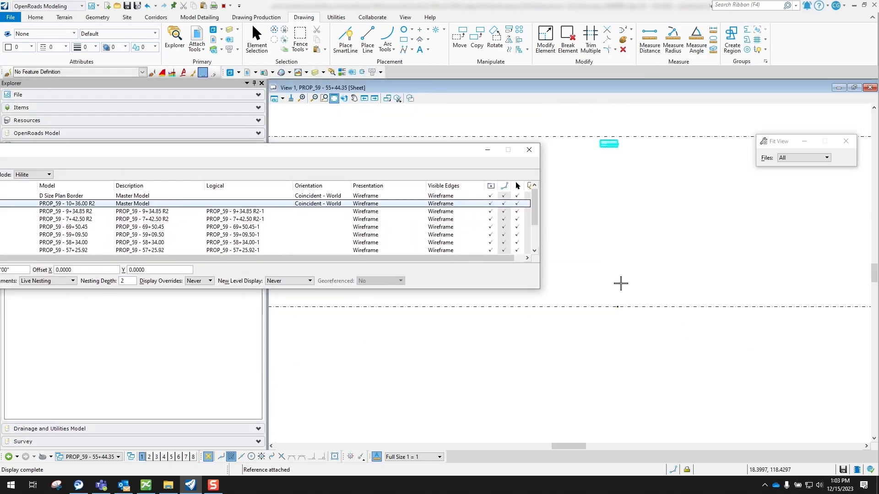
Step: Compare the scale, offset and nesting settings of the PROP_59 - 10+36.00 R2 reference with those of the other references
drag(365, 152, 558, 131)
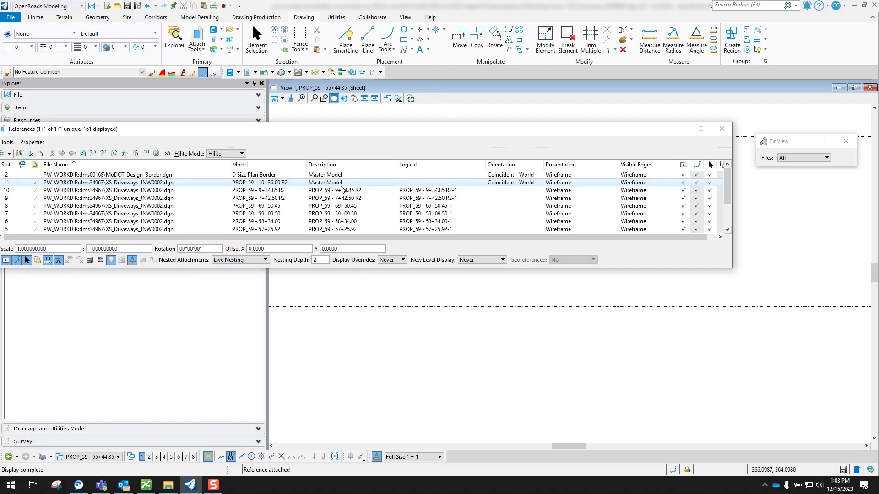
drag(218, 133, 315, 131)
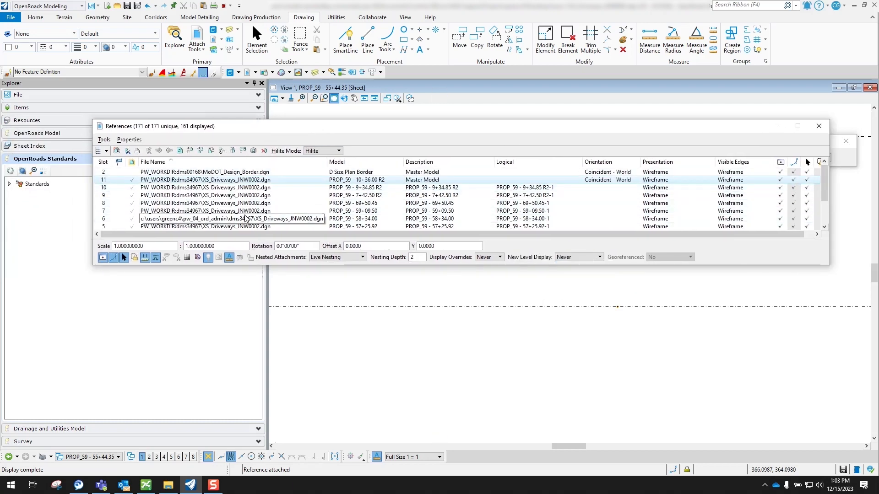
click(258, 188)
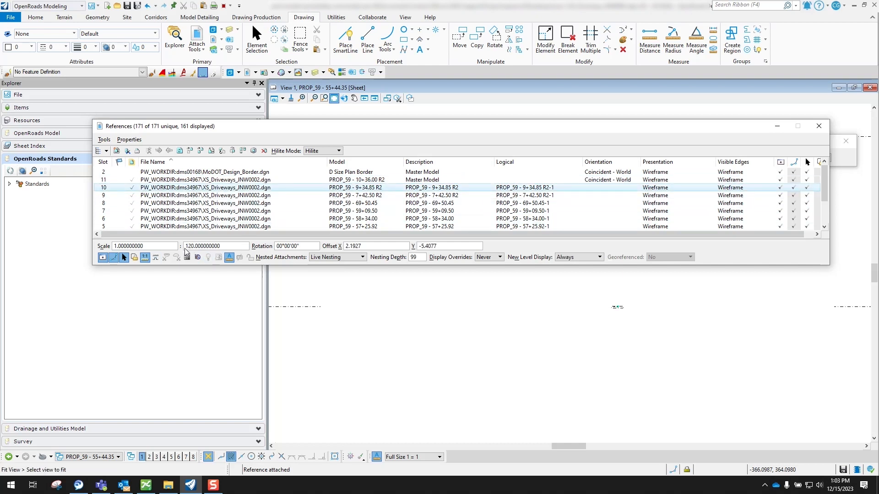
click(258, 173)
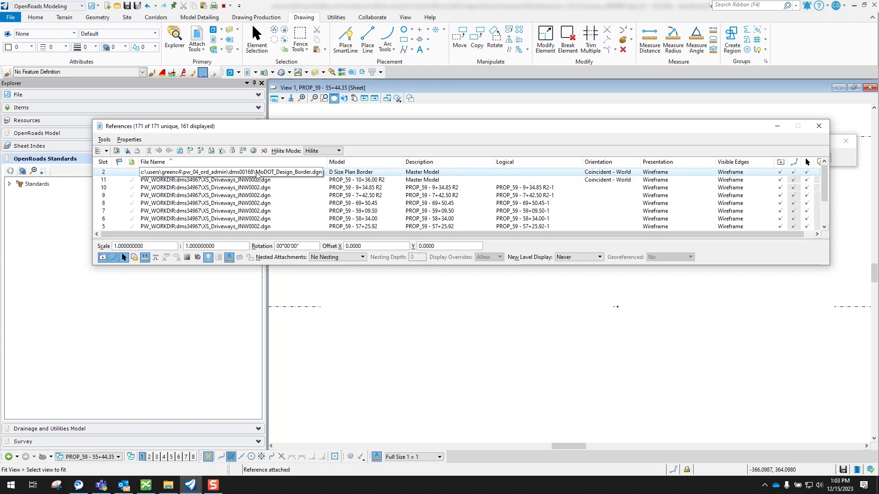
click(256, 181)
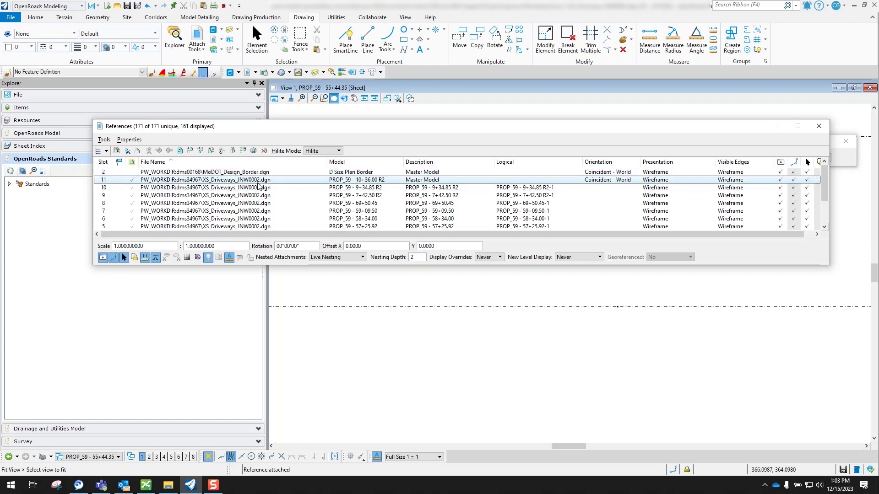
click(254, 196)
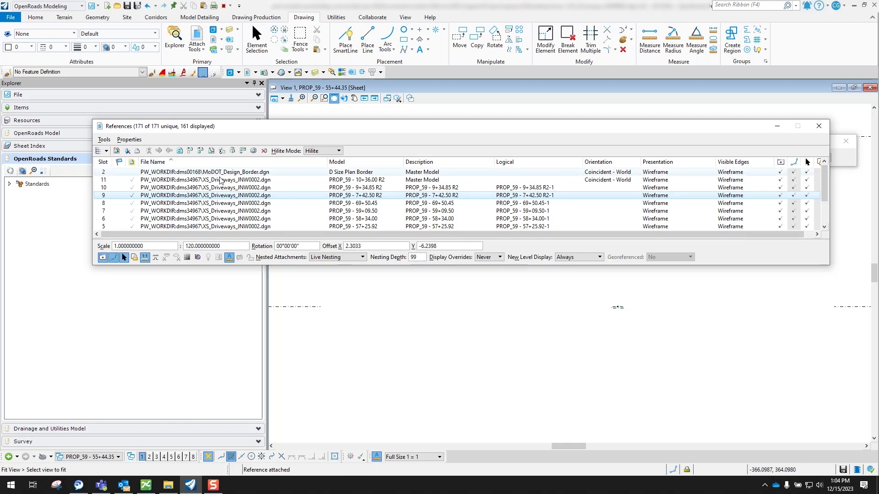
Step: Set the PROP_59 - 10+36.00 R2 reference's nesting depth to 99 and its scale to 1:120
right_click(175, 181)
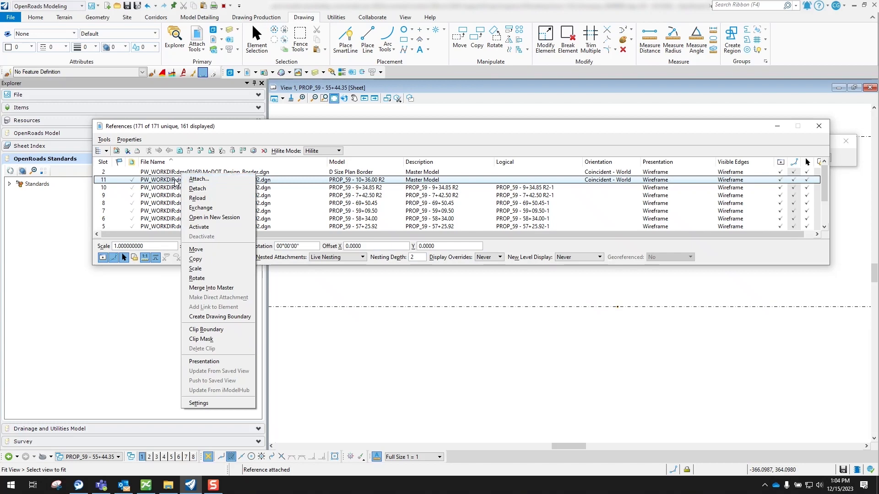
click(216, 404)
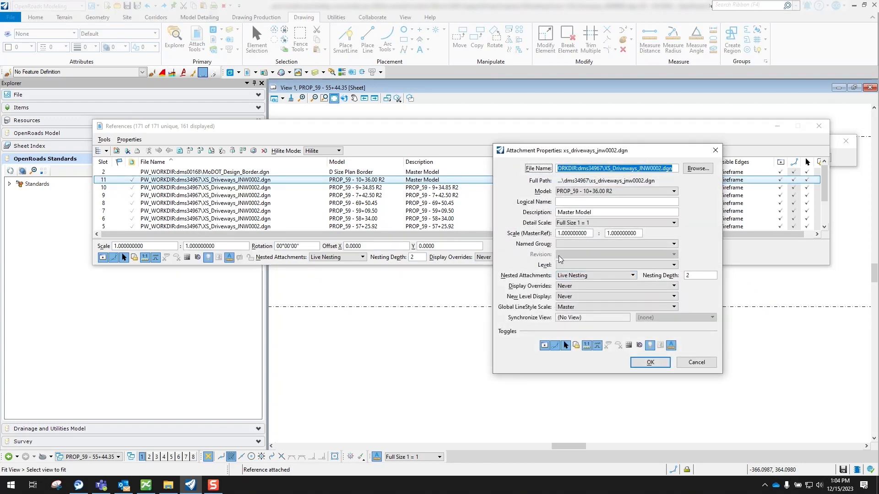
click(703, 276)
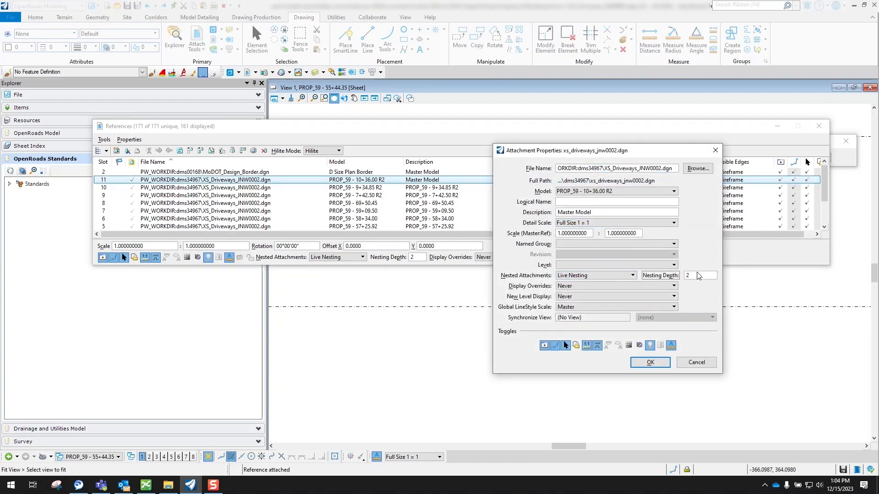
text(99)
click(630, 234)
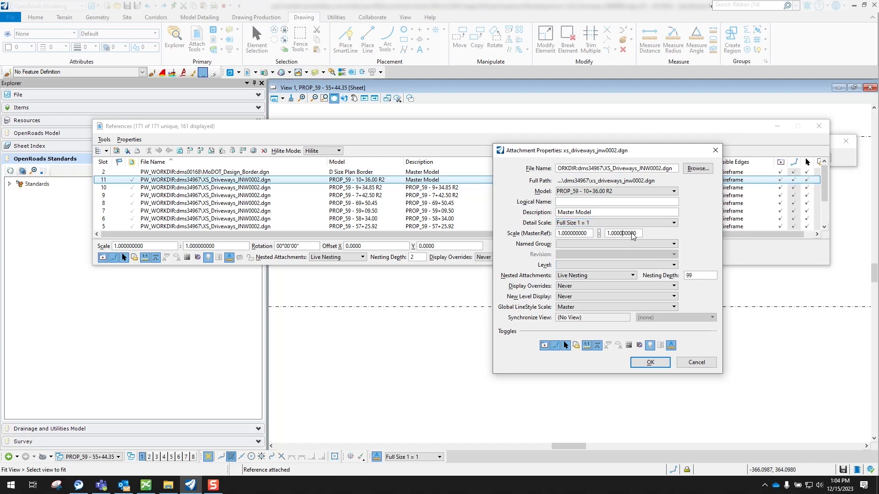
drag(640, 234, 597, 235)
text(120)
key(Tab)
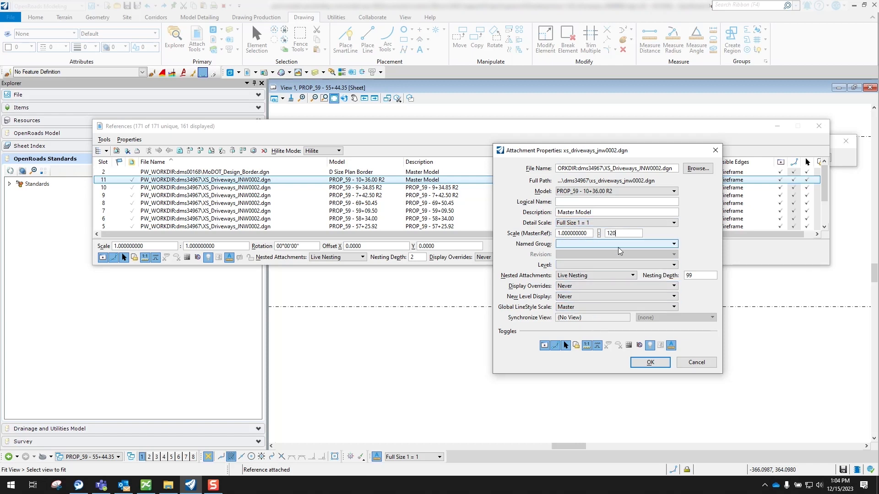
click(651, 362)
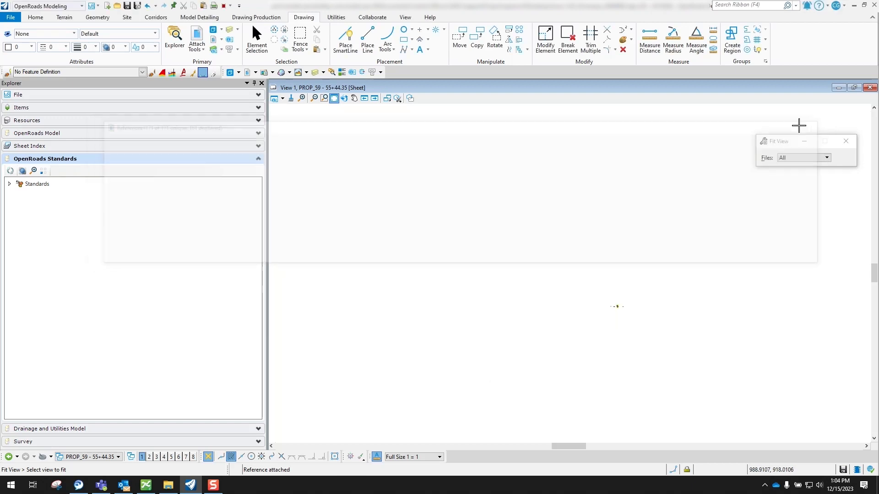
Step: Move the PROP_59 - 10+36.00 R2 reference onto the sheet, between the STA 9+34.85 R2 and STA 7+42.50 R2 sections
click(337, 98)
scroll(641, 303, up, 2)
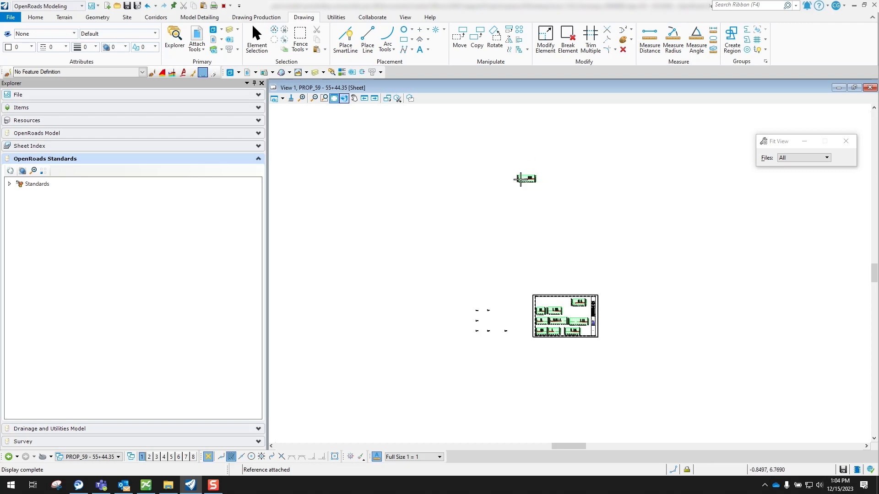
click(248, 72)
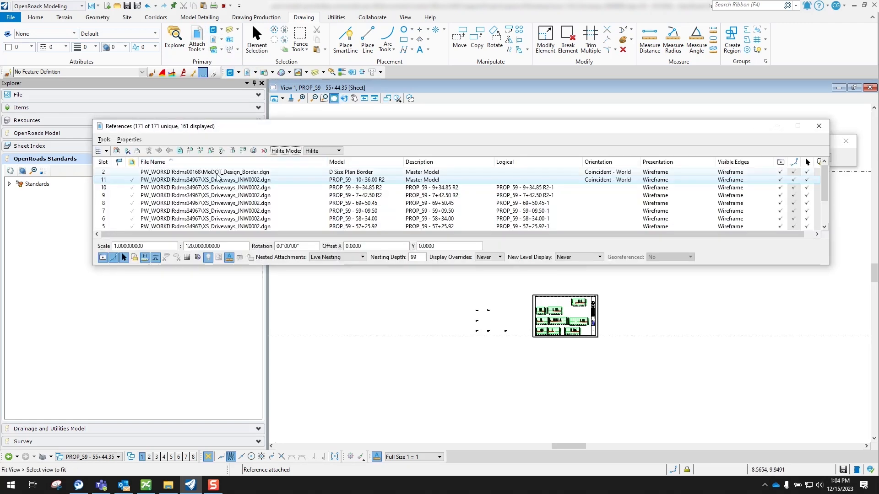
mouse_move(222, 182)
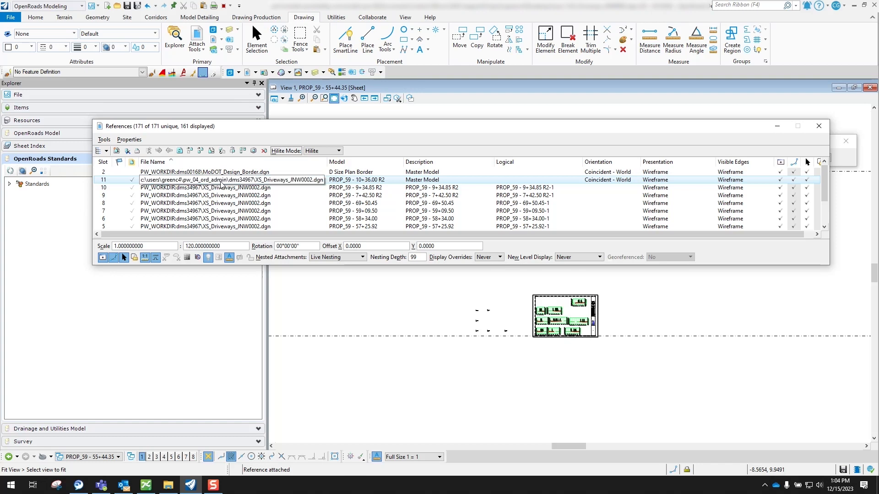
right_click(222, 182)
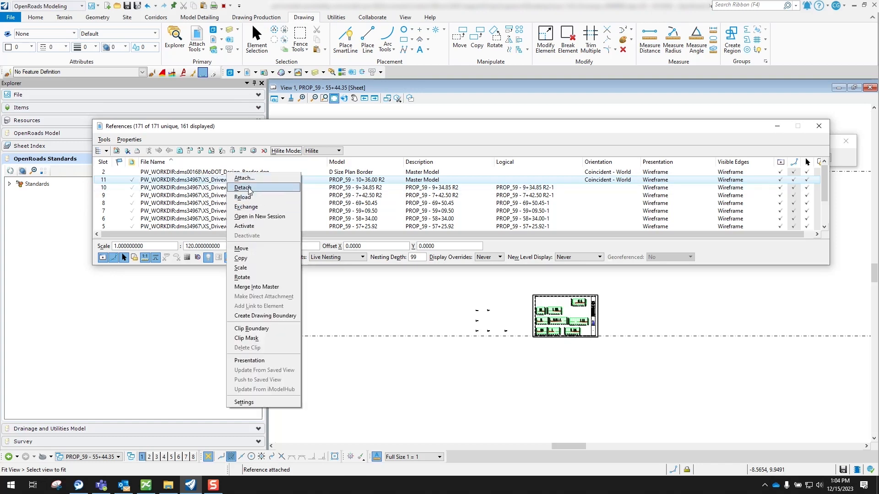
click(246, 250)
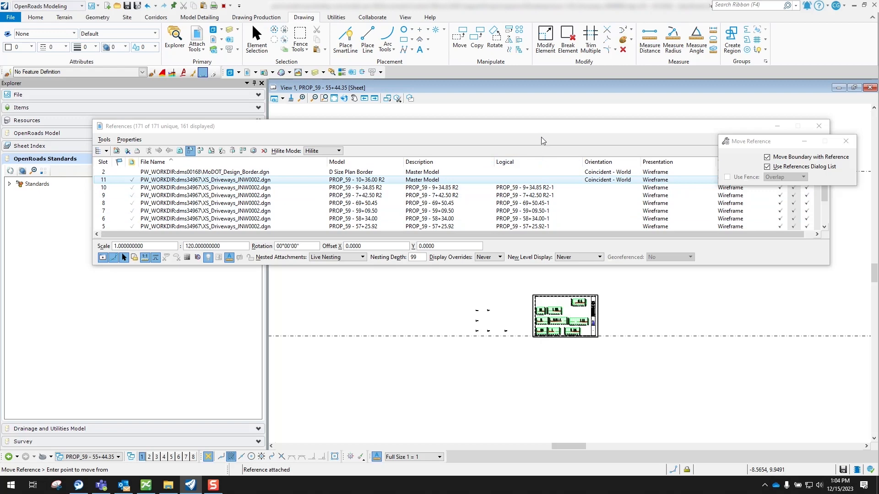
drag(545, 130, 469, 31)
click(529, 178)
scroll(578, 316, up, 4)
scroll(578, 316, up, 3)
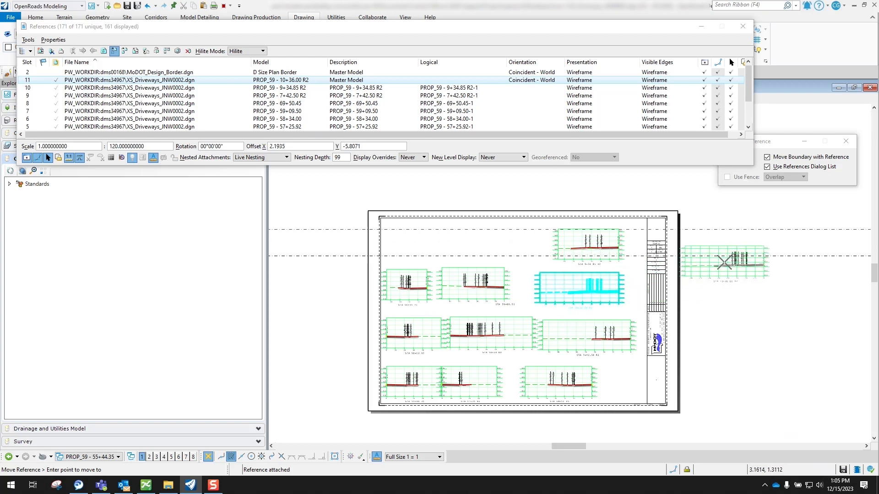
key(Escape)
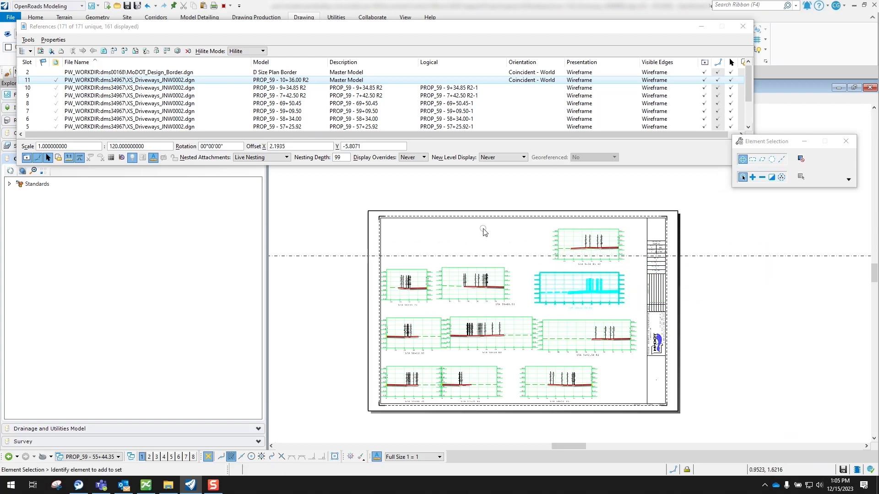
scroll(510, 249, up, 2)
click(742, 26)
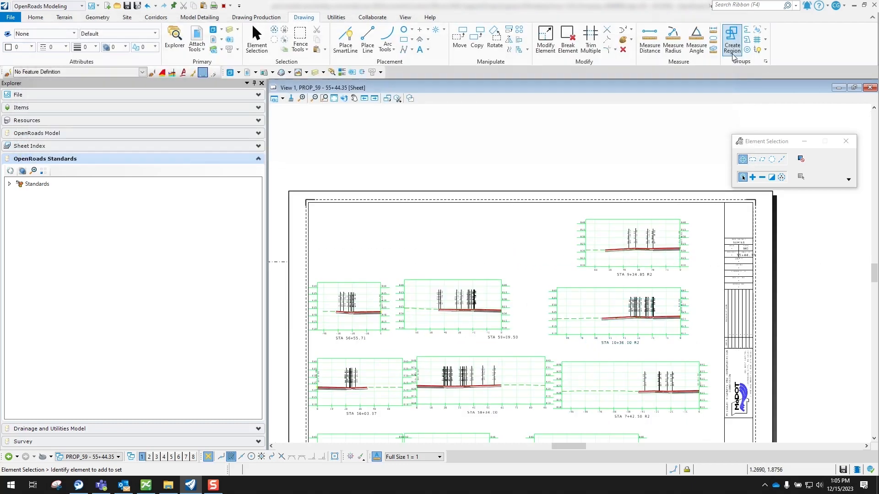
Step: Review the section layout on the 55+44.35 sheet, and open the PROP_59 - 10+36.00 R2 [Sheet] views to inspect that sheet
scroll(498, 256, down, 3)
scroll(499, 339, up, 5)
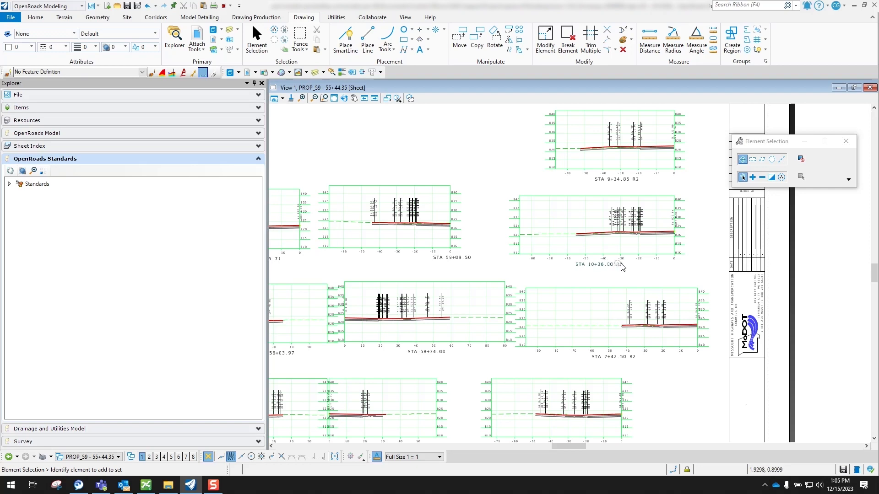
scroll(622, 266, down, 3)
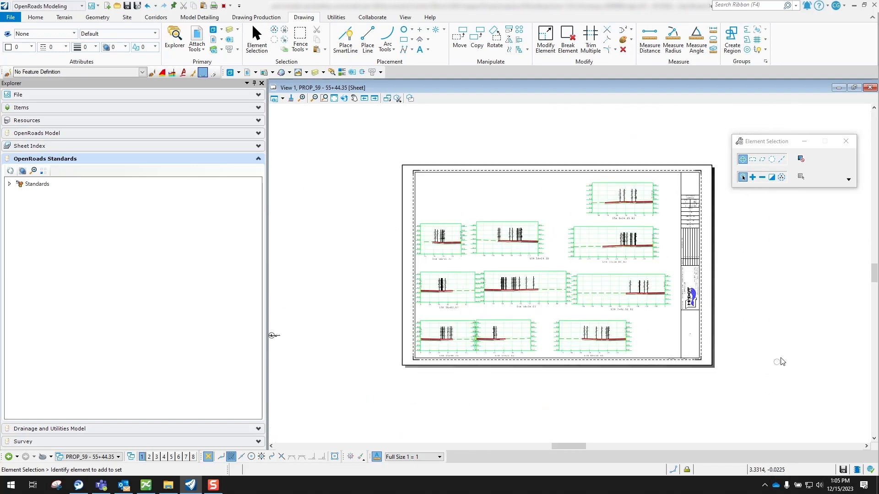
click(122, 455)
scroll(185, 384, down, 1)
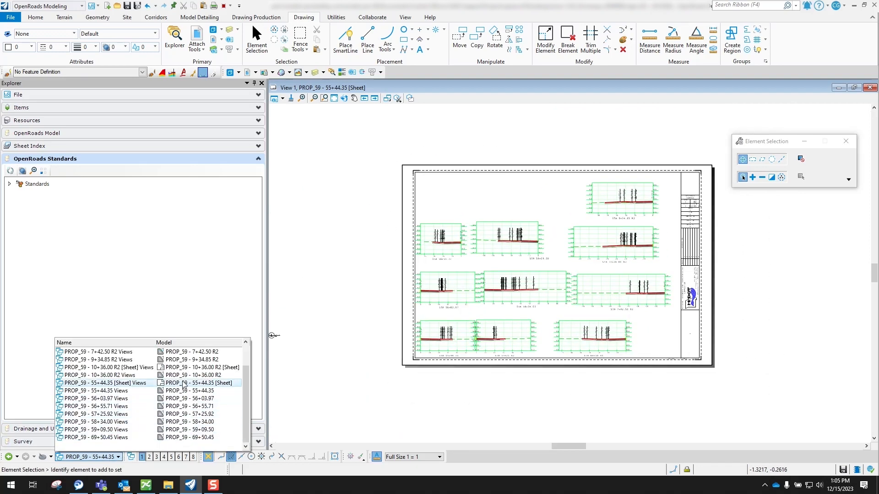
click(197, 368)
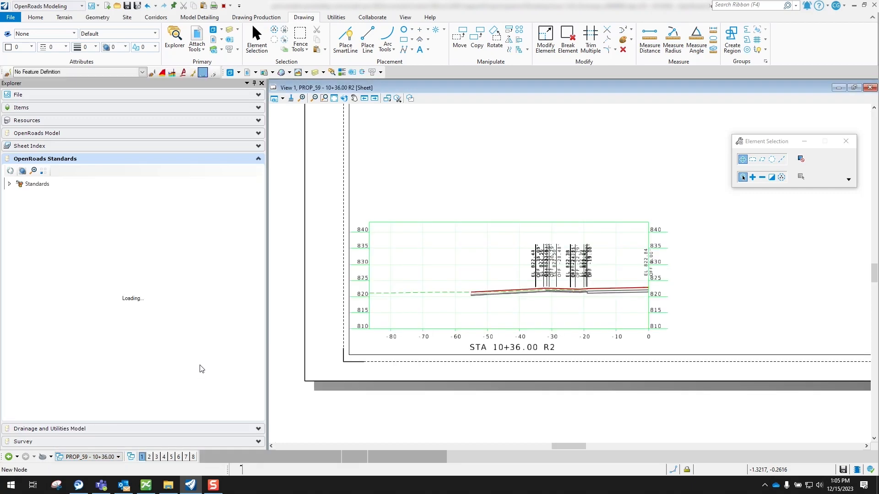
scroll(582, 294, down, 5)
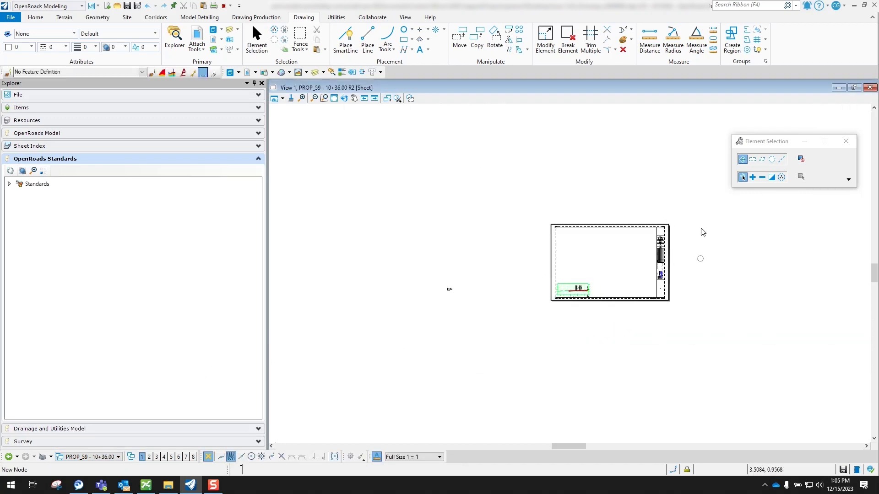
Step: Leave the sheet for the Default model and activate the Multi-Model Views group
click(102, 456)
scroll(93, 357, up, 1)
click(119, 352)
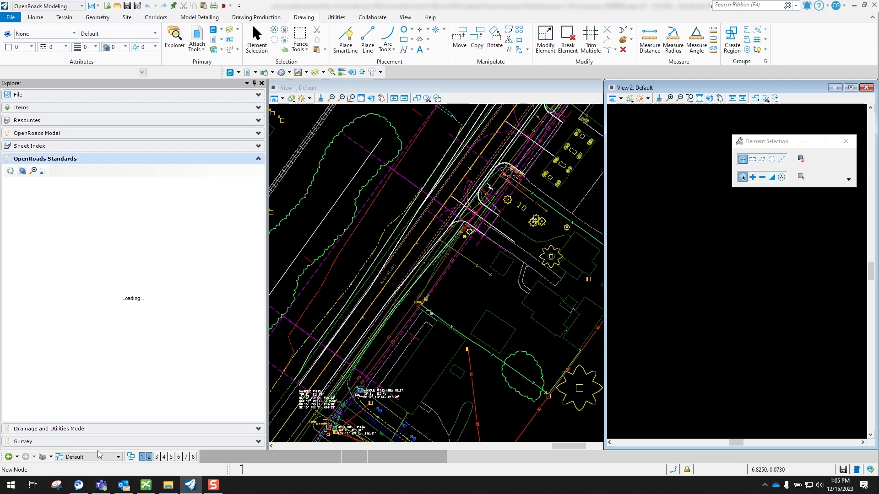
click(102, 458)
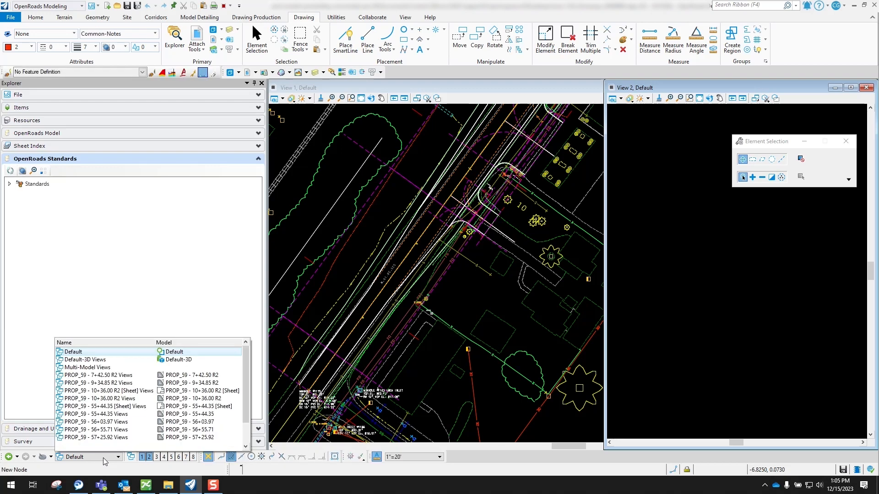
click(86, 368)
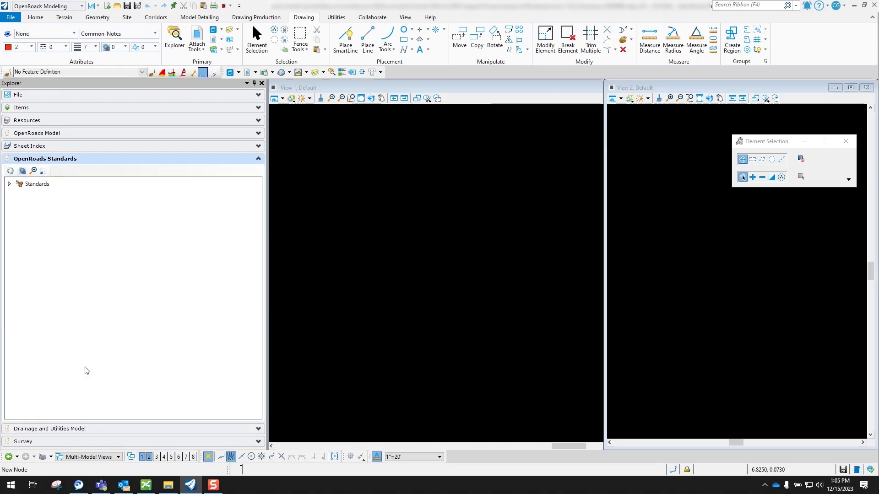
Step: Delete the PROP_59 - 10+36.00 R2 [Sheet] model from the design file and check in Roadway.dgnws
click(214, 30)
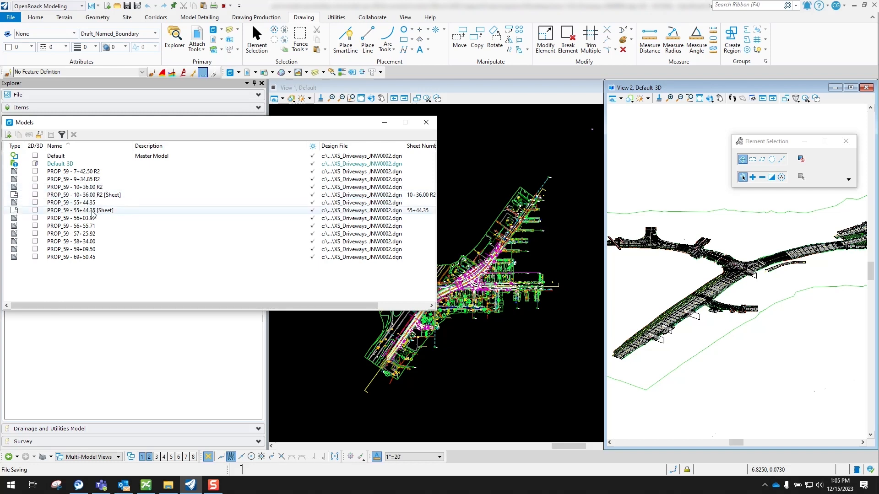
right_click(115, 197)
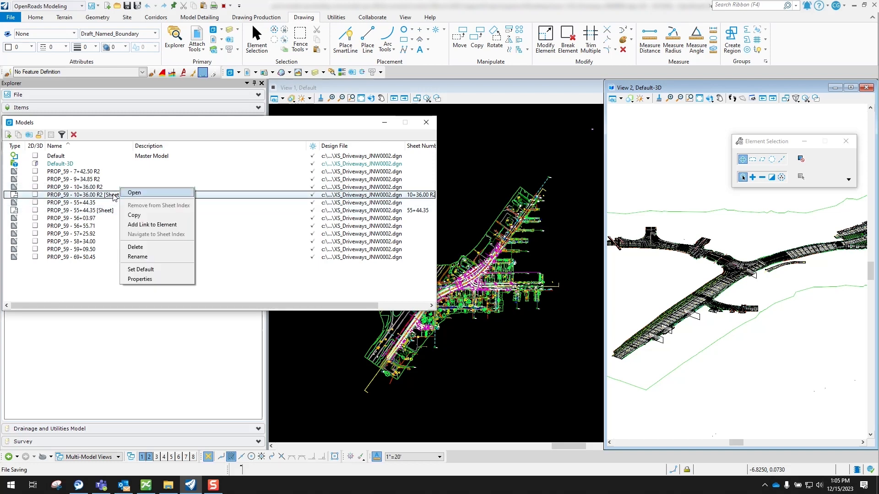
click(137, 248)
click(466, 194)
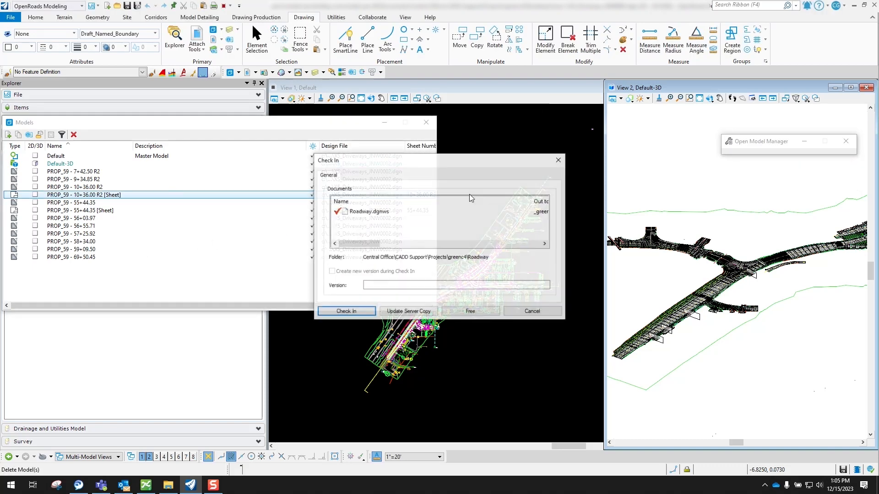
click(346, 311)
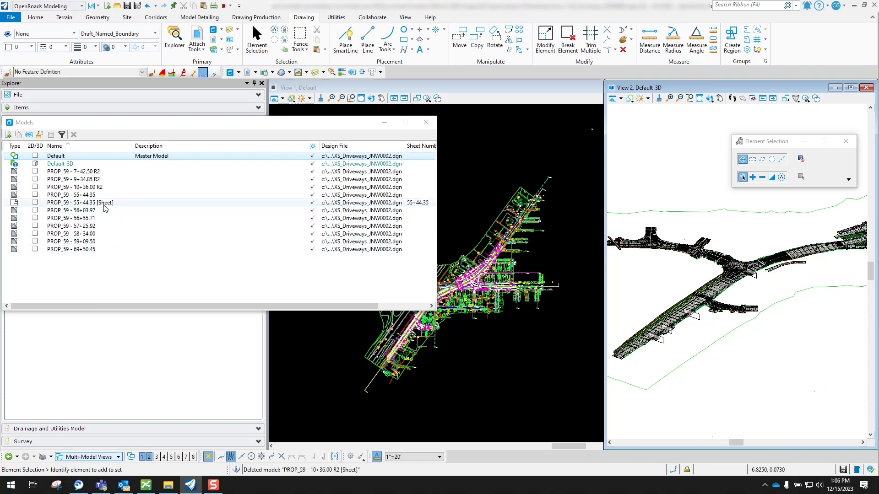
Step: Reopen the PROP_59 - 55+44.35 [Sheet] views to review the arranged sections, and close the models list
click(112, 457)
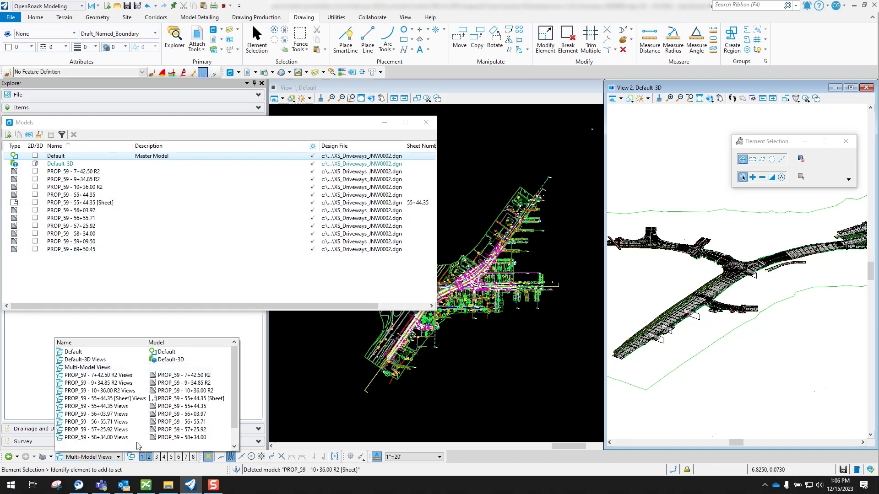
click(180, 399)
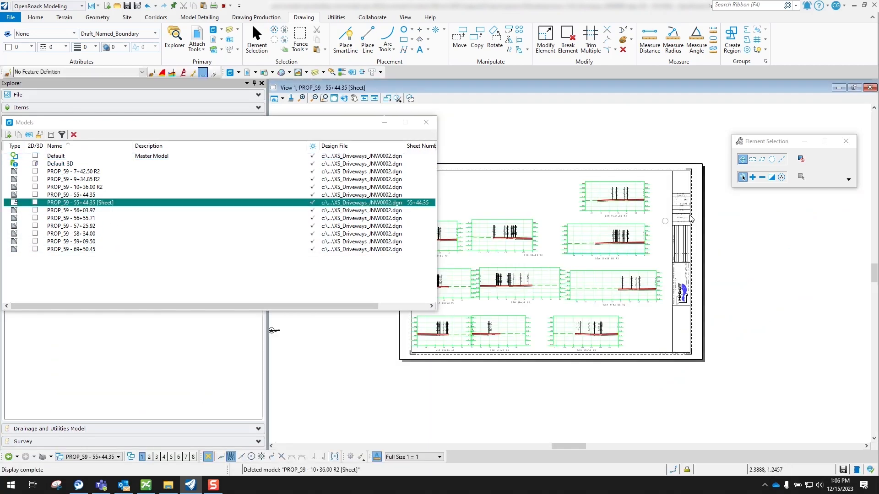
scroll(510, 200, up, 2)
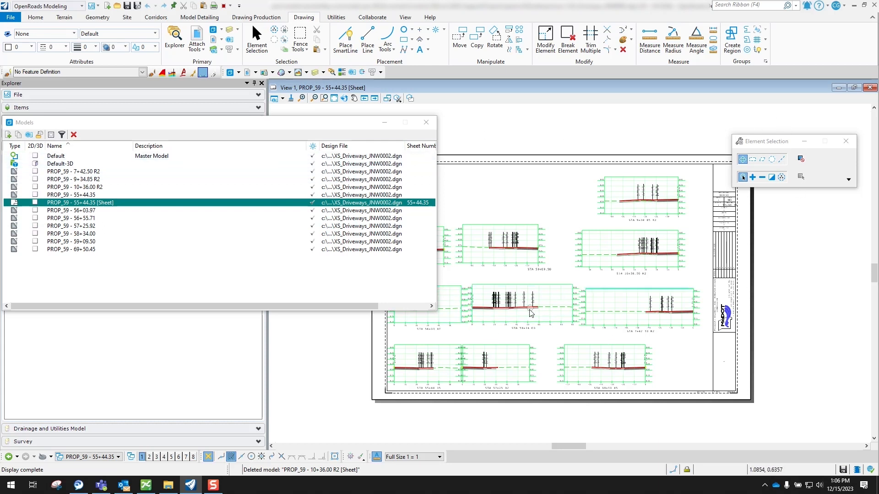
click(426, 123)
Step: Return to the Multi-Model Views and examine the driveway beside manhole #1029 in the Default plan view
click(109, 457)
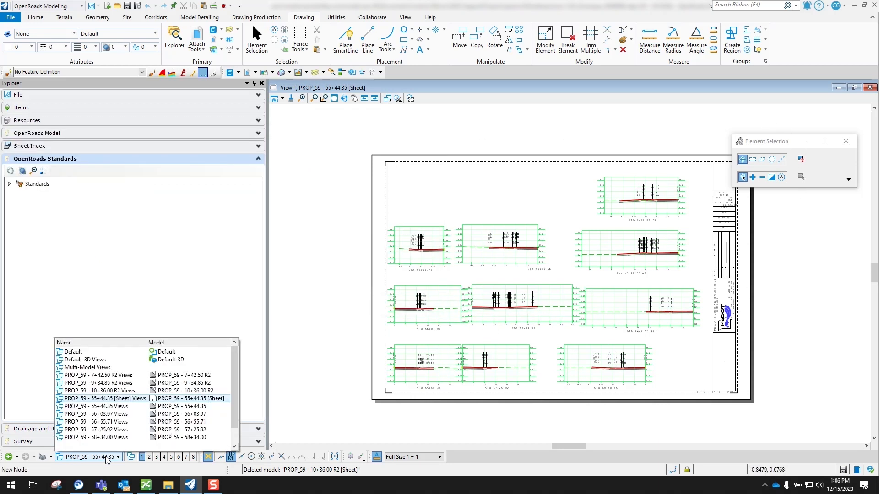
click(94, 367)
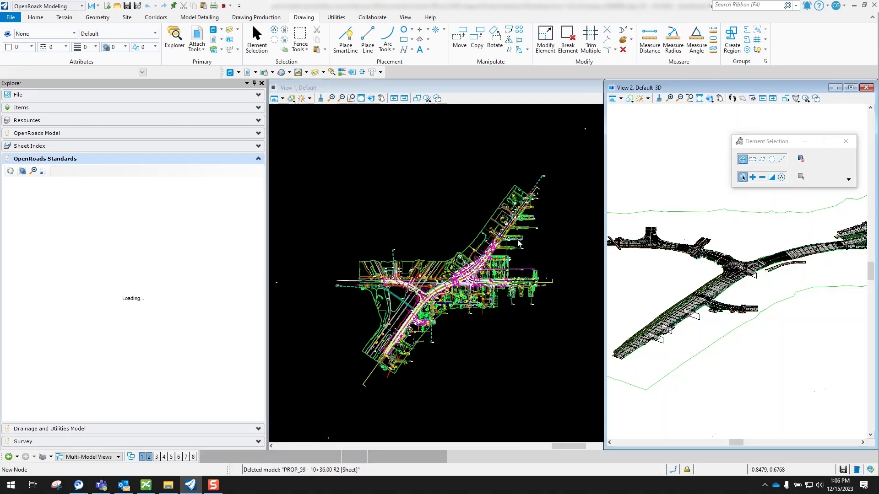
scroll(503, 244, up, 3)
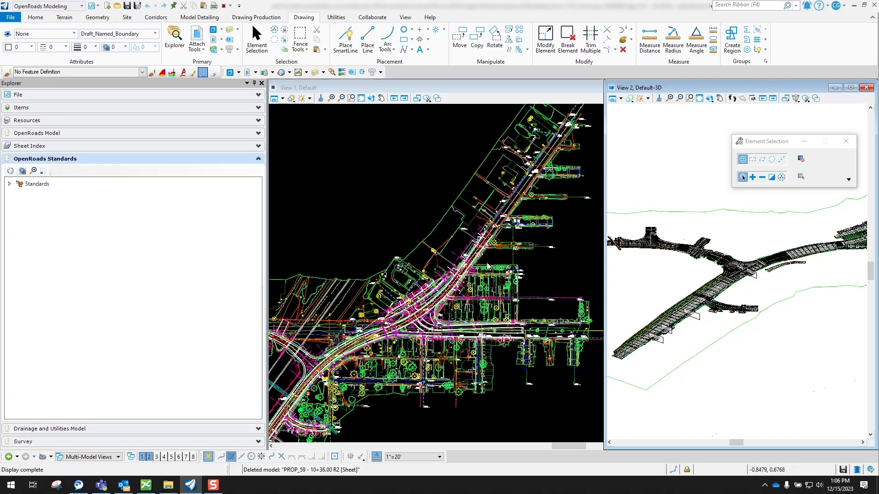
scroll(479, 257, up, 1)
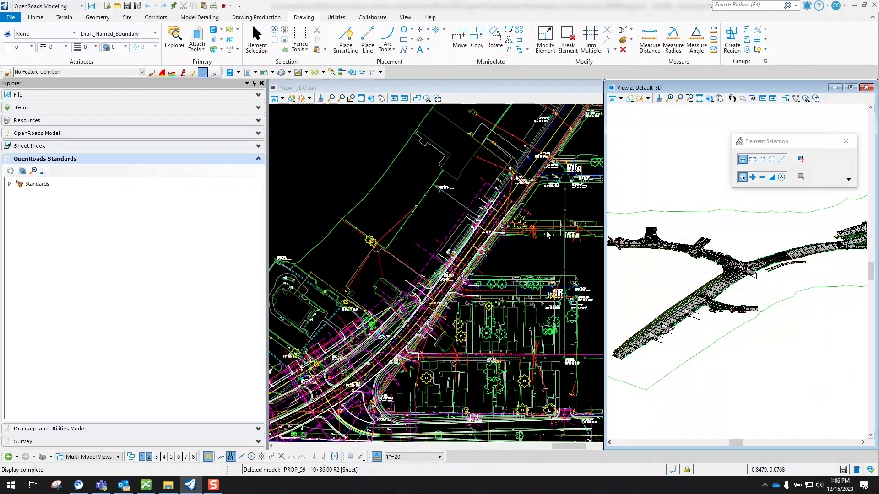
scroll(522, 210, up, 2)
scroll(476, 262, up, 4)
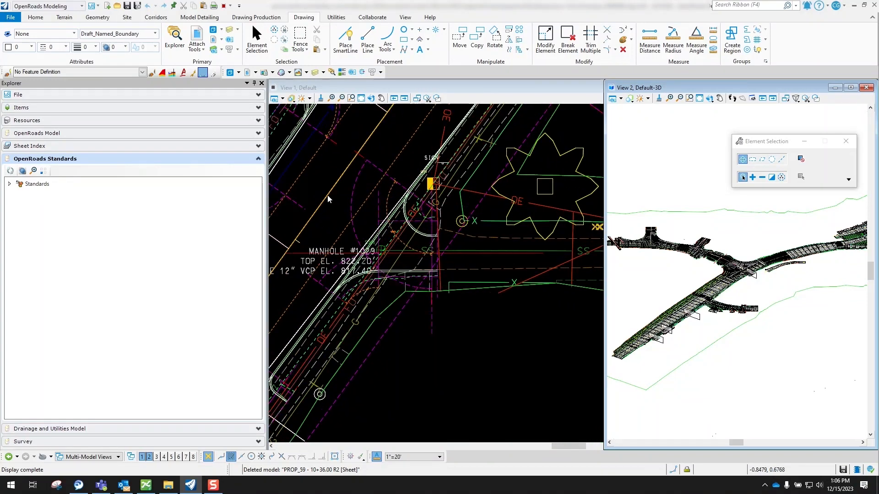
scroll(451, 271, down, 1)
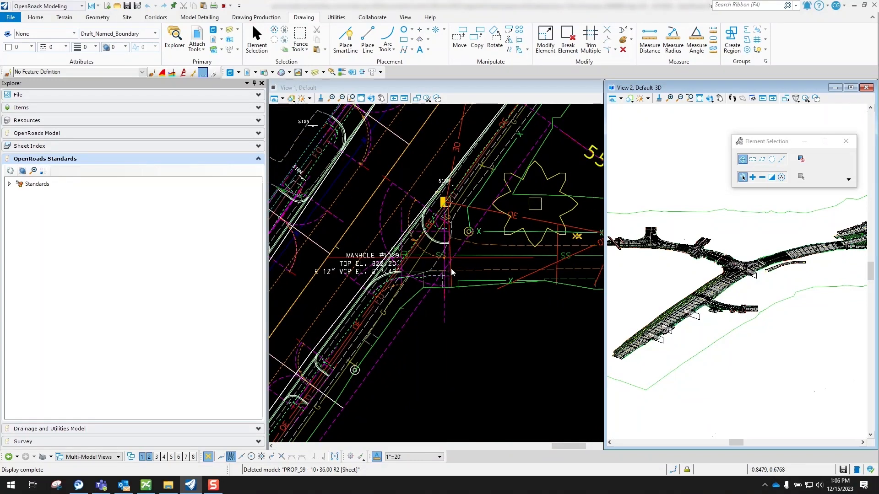
Step: Set up a two-point civil cross section named boundary with the XS Sheet - 10 Scale seed in group PROP_59
double_click(359, 88)
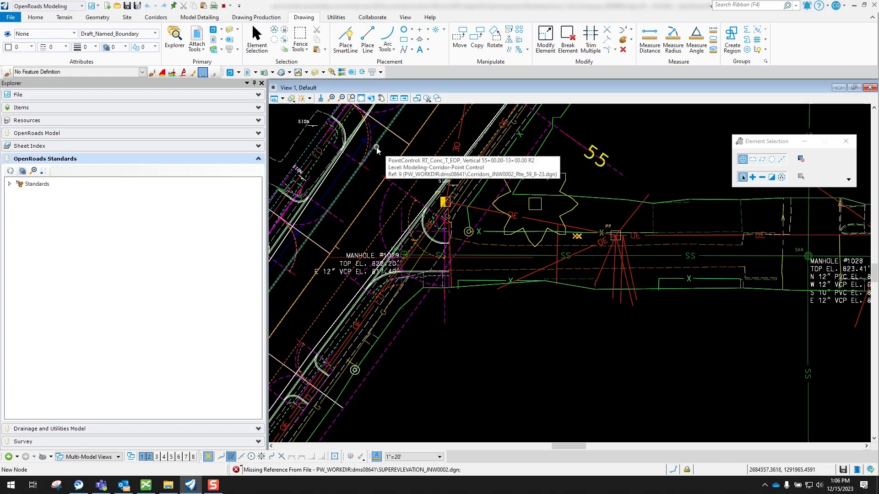
right_click(366, 222)
mouse_move(421, 246)
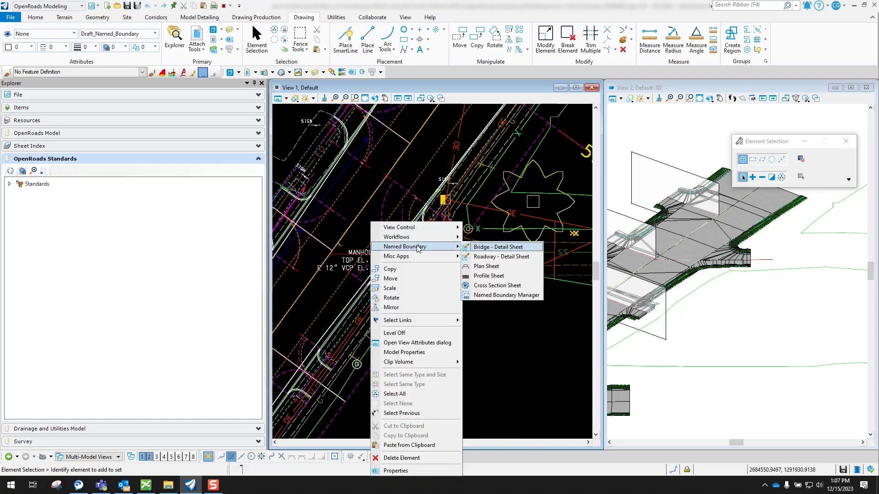
click(497, 285)
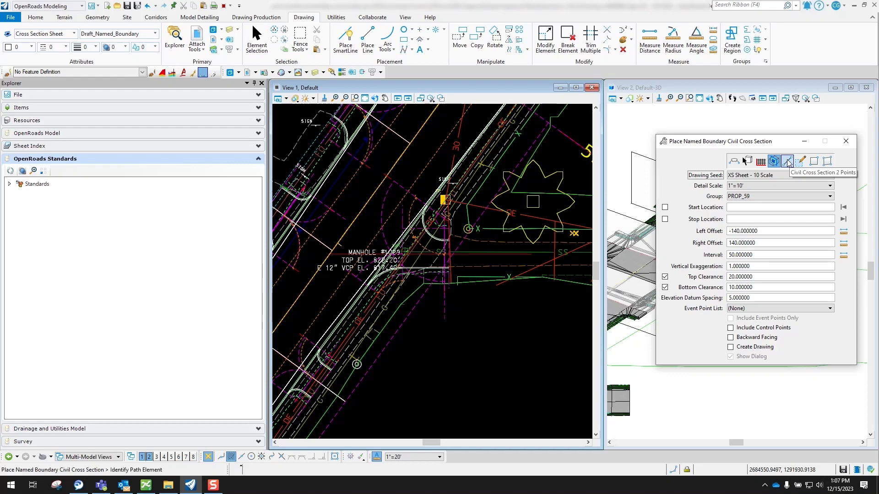
click(787, 161)
click(762, 185)
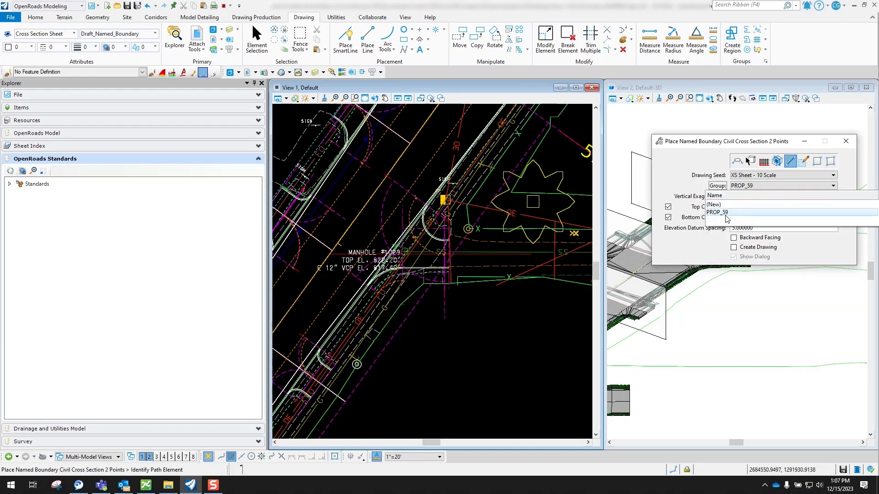
click(718, 213)
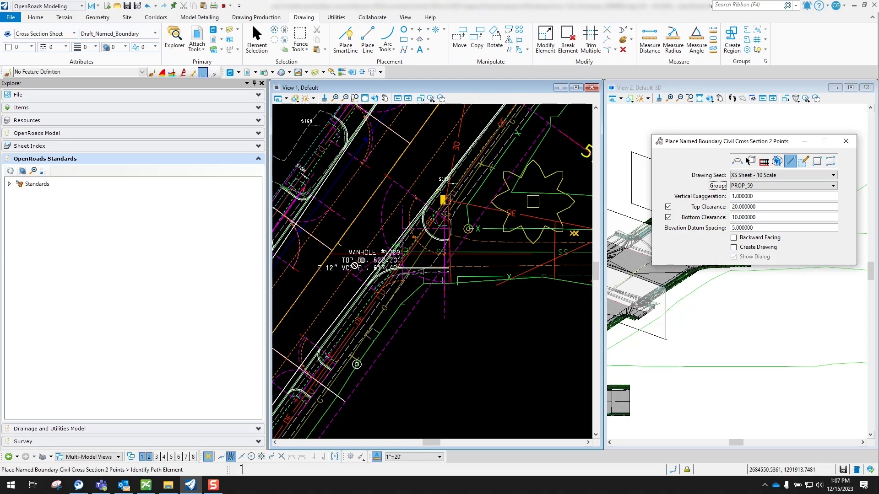
Step: Place the cross section boundary horizontally through the driveway beside manhole #1029 in plan view, accept it, and close the placement tool
click(370, 196)
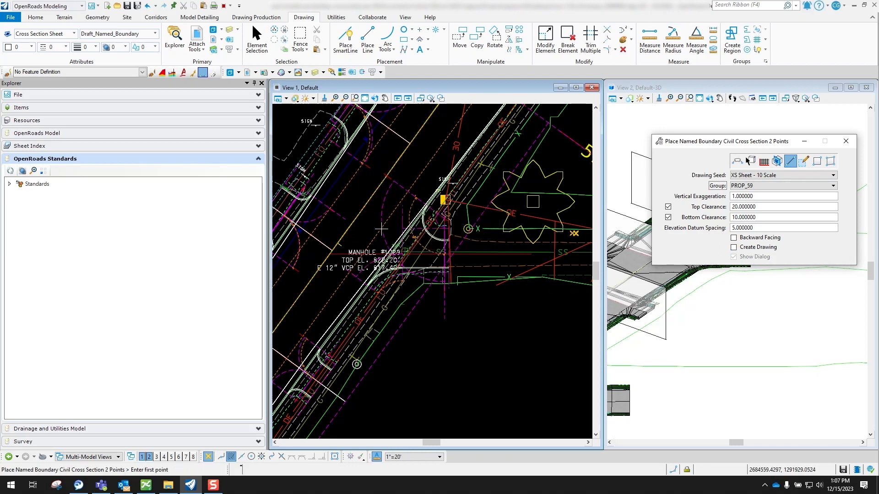
click(331, 252)
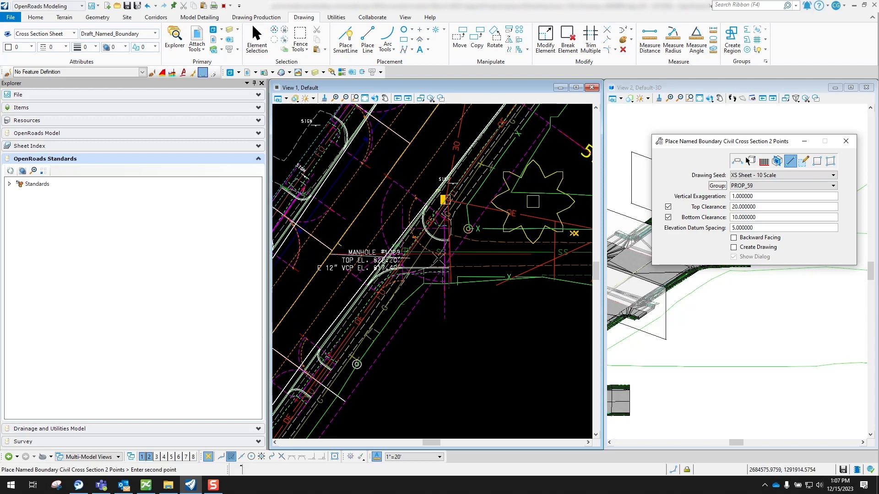
click(529, 254)
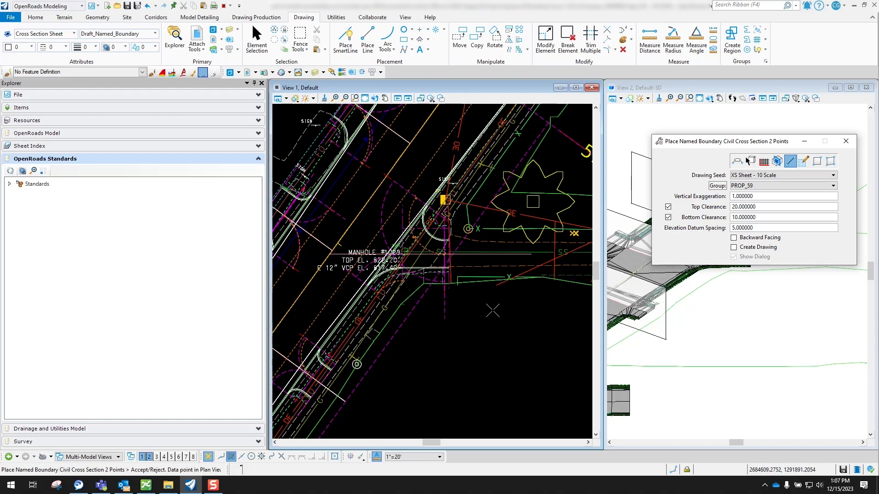
click(483, 335)
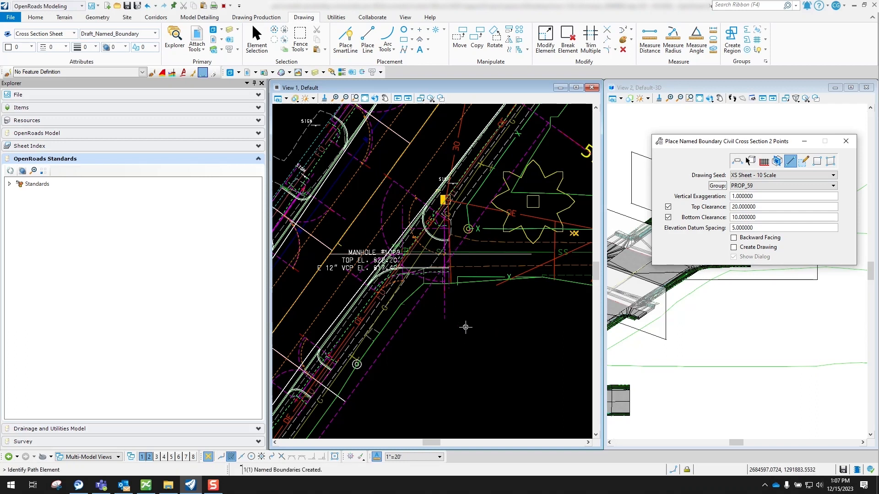
click(846, 142)
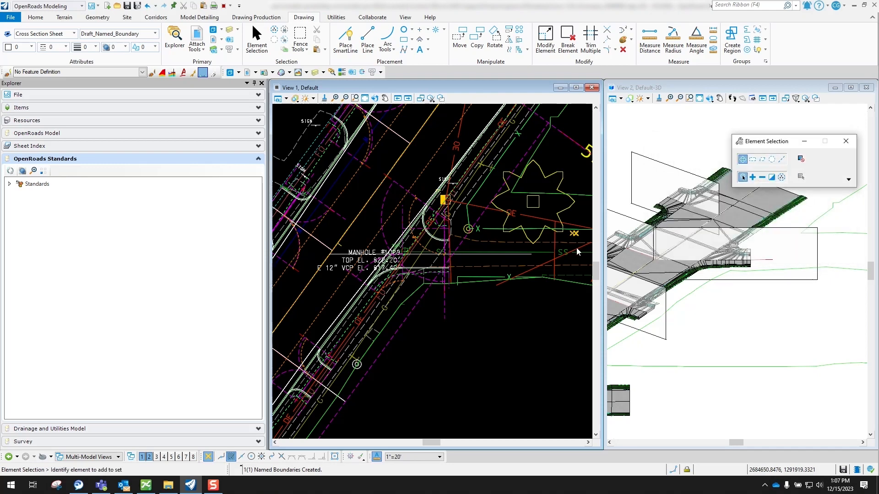
Step: Open the Named Boundary Manager and expand the PROP_59 cross section group, keeping the driveway plan view uncovered
right_click(466, 314)
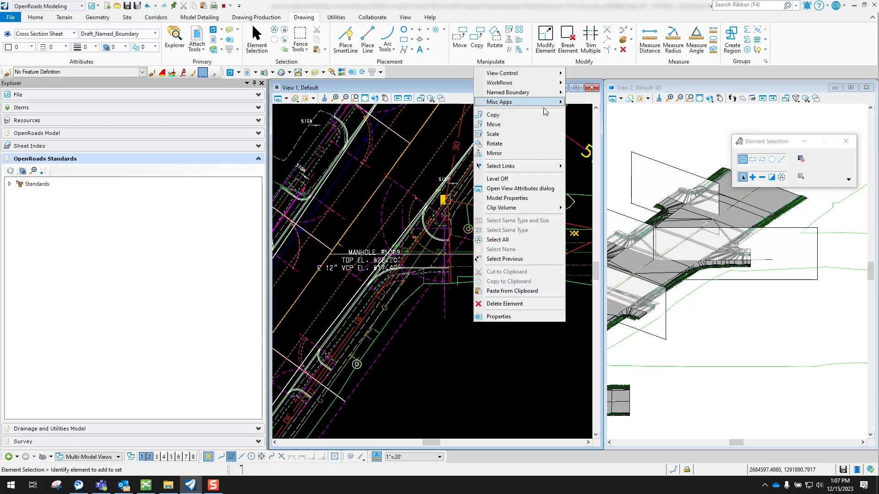
mouse_move(545, 92)
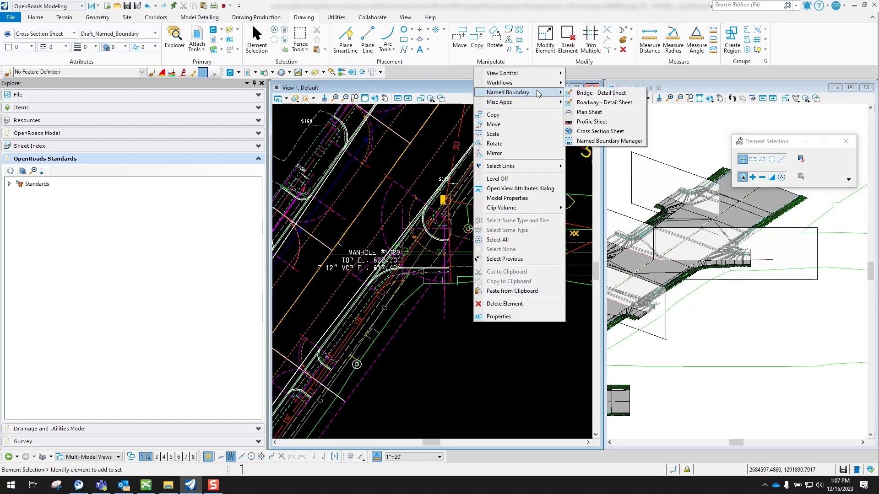
click(606, 141)
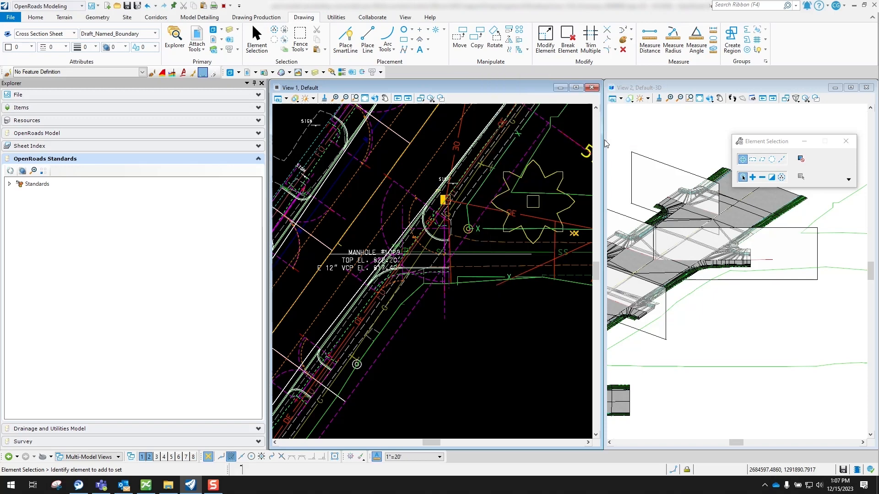
click(274, 191)
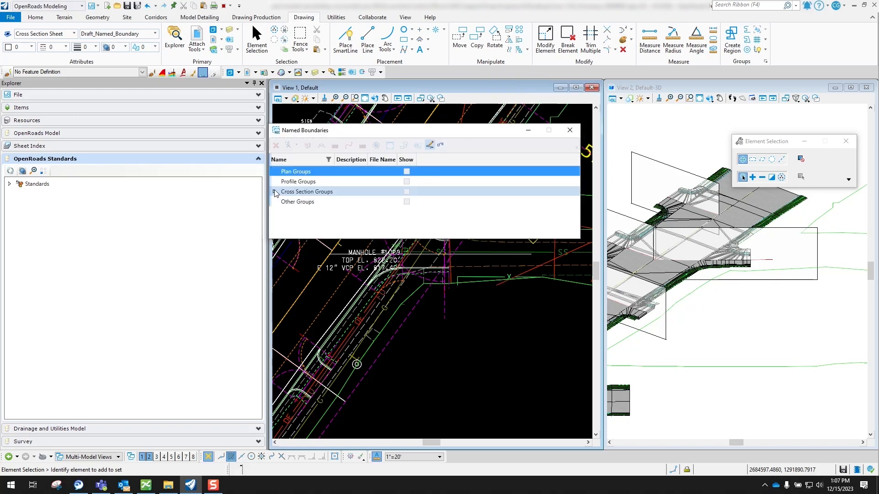
drag(387, 135, 630, 121)
scroll(428, 192, down, 4)
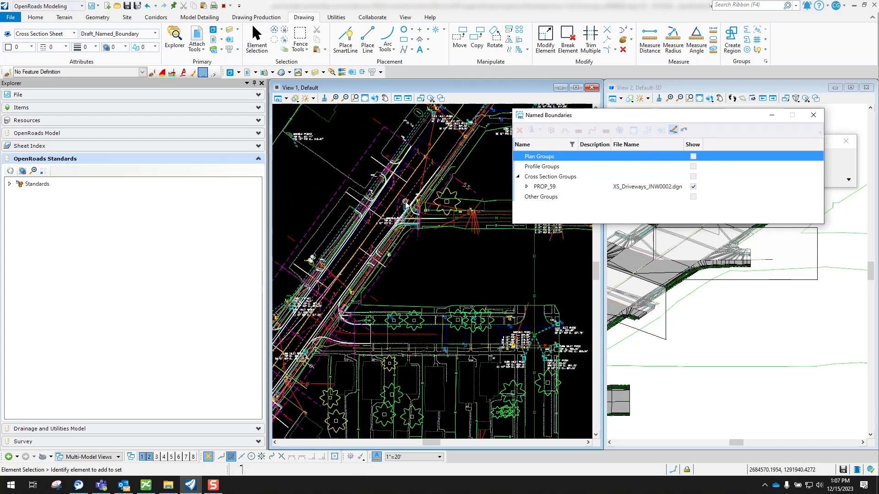
click(527, 187)
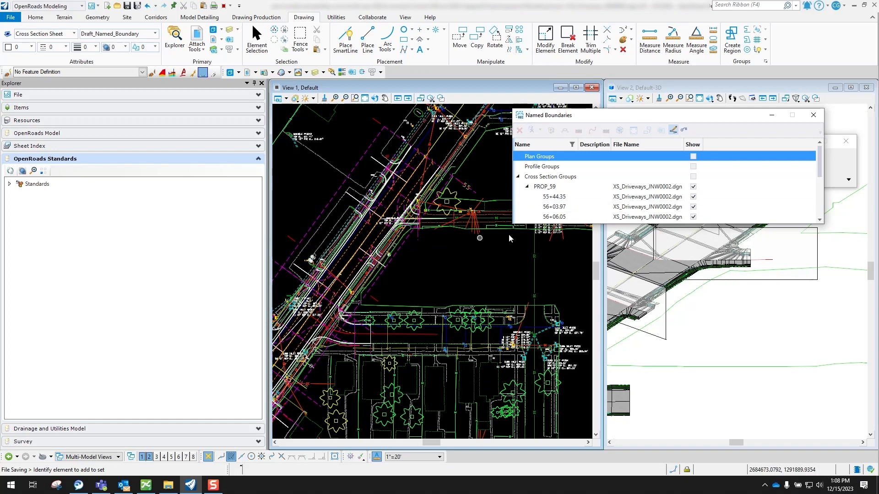
Step: Toggle the display of boundary 56+06.05 off and on to identify it in the plan and 3D views
click(693, 217)
click(693, 218)
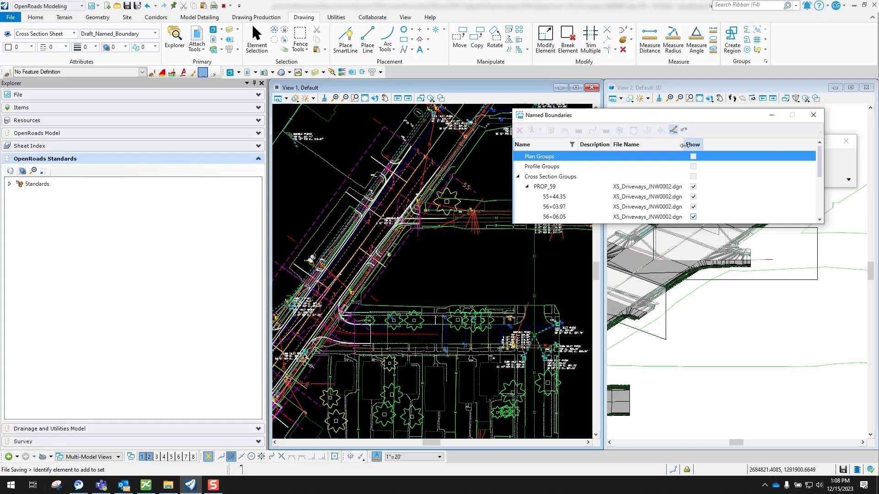
scroll(359, 233, up, 2)
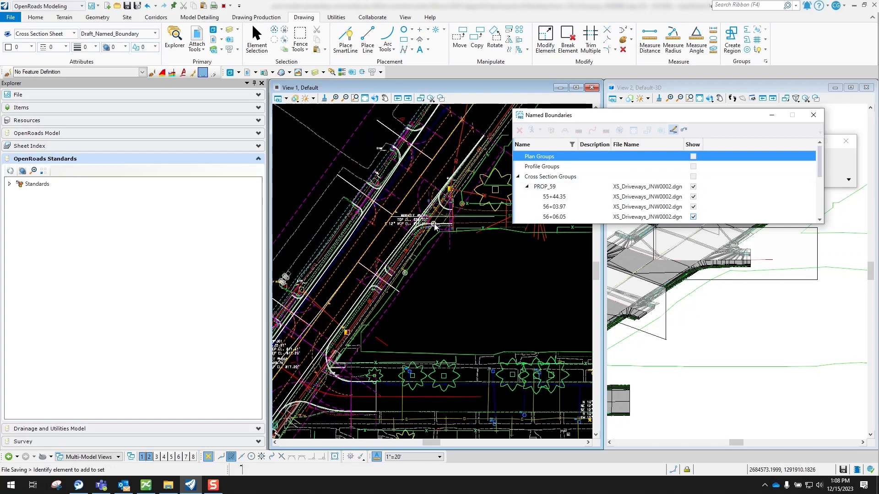
click(693, 217)
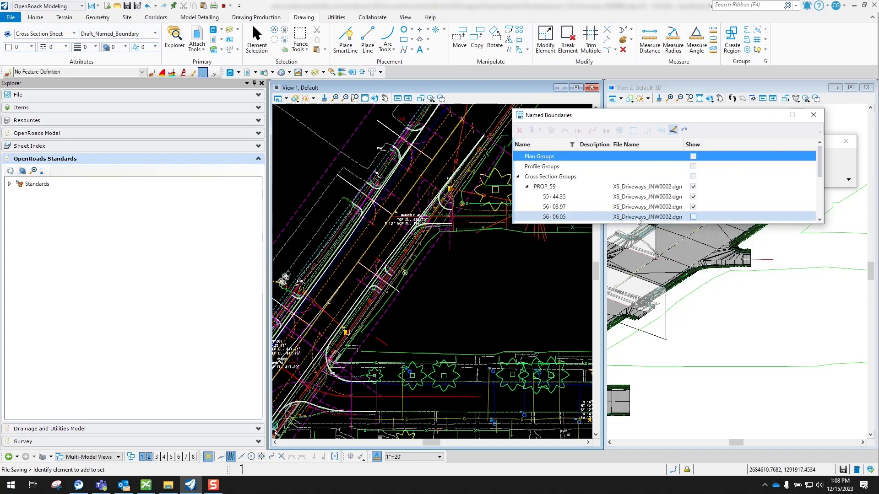
click(692, 218)
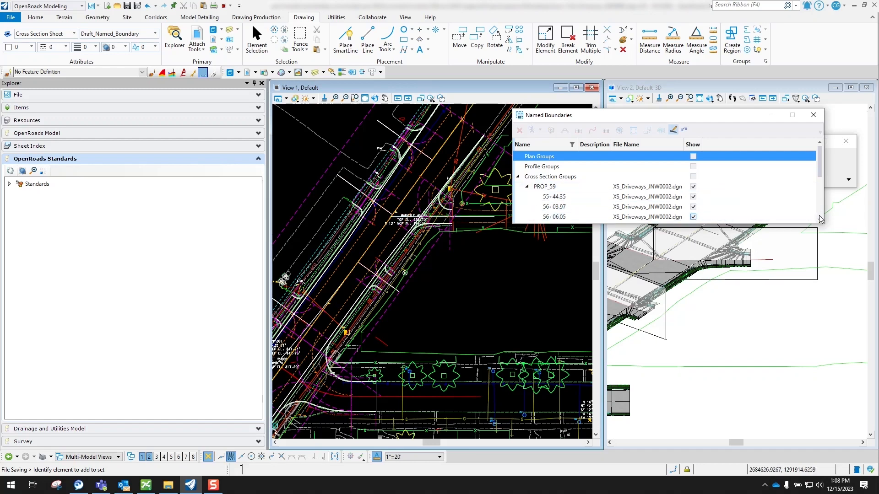
Step: Start a cross section drawing from boundary 56+06.05 with the annotation group XS Annotation with Major Grid only
scroll(704, 209, down, 2)
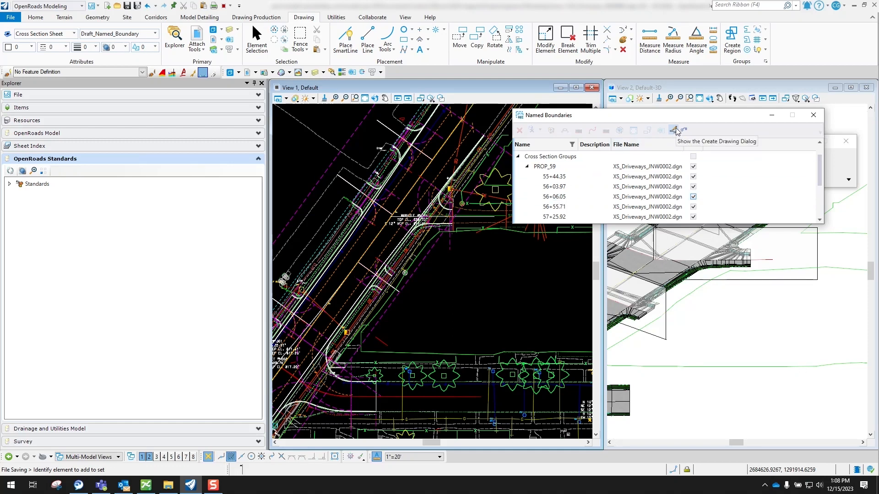
right_click(564, 200)
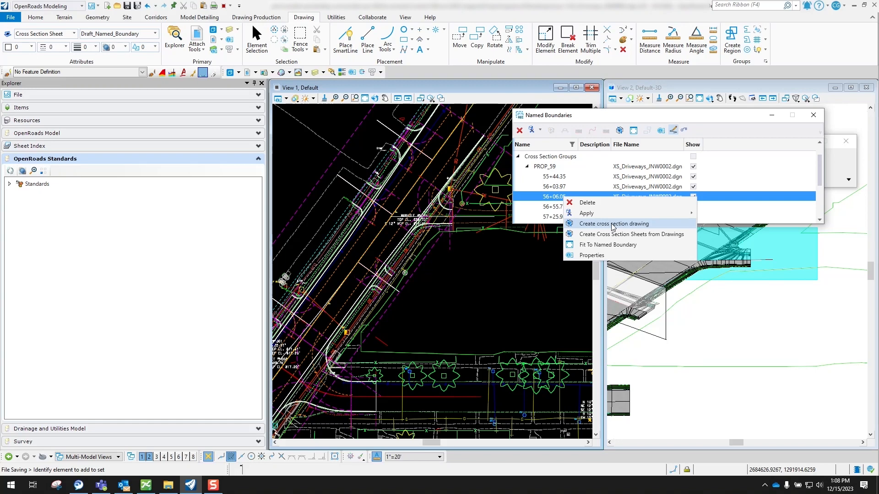
click(613, 224)
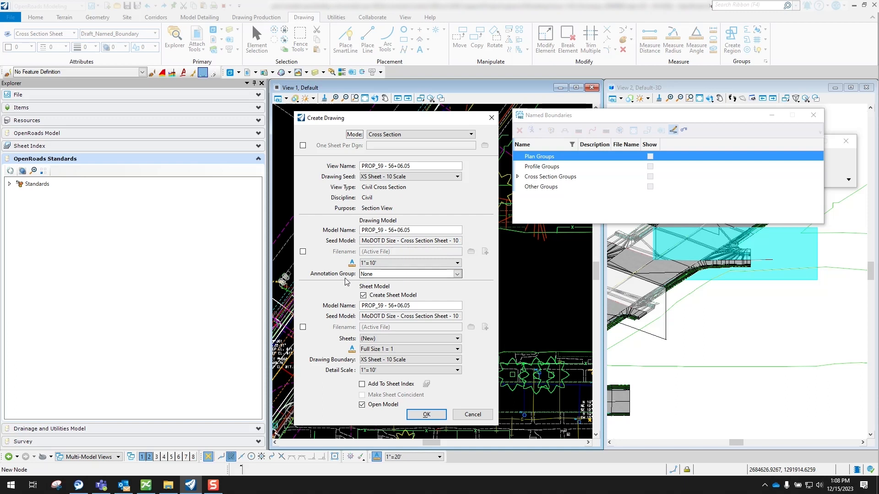
click(457, 274)
click(365, 290)
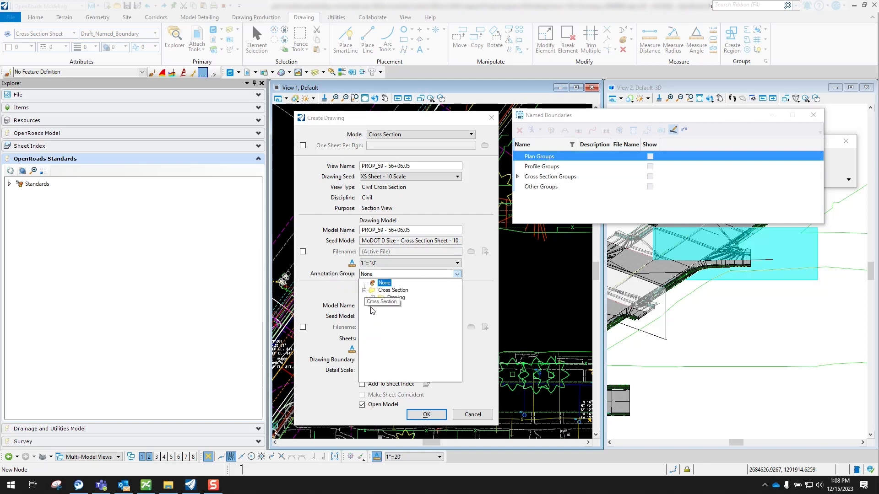
click(373, 298)
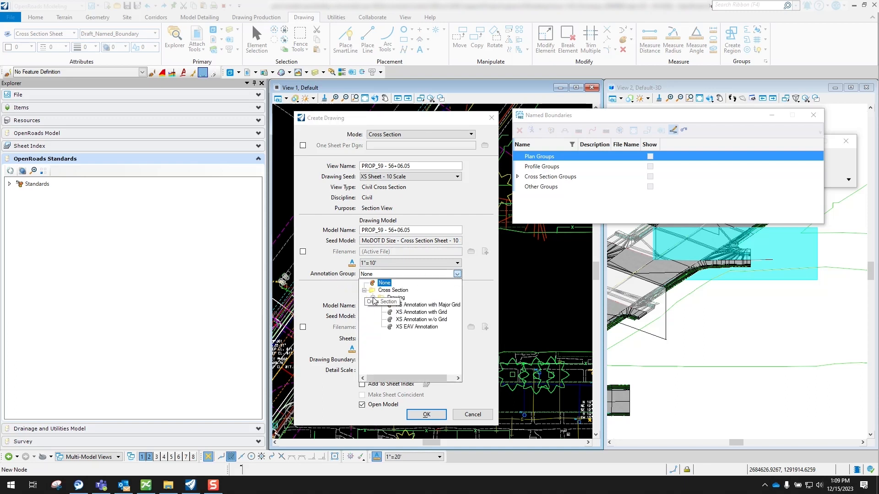
click(440, 311)
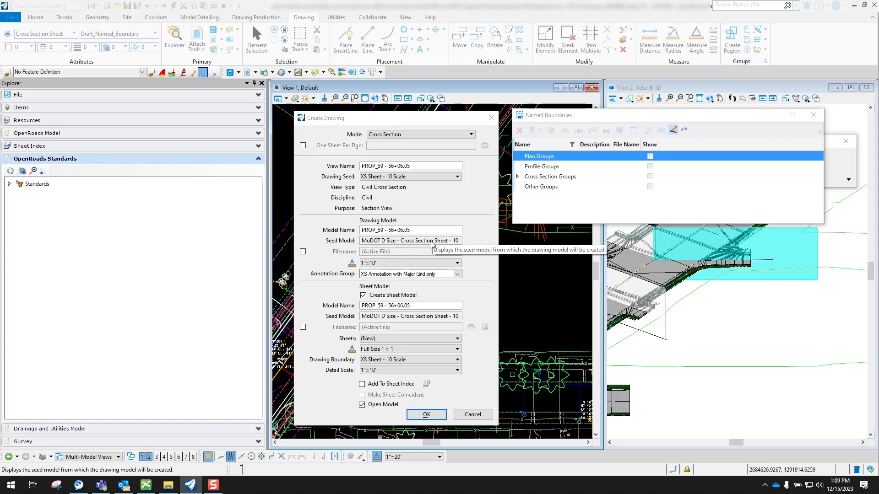
Step: Create the PROP_59 - 56+06.05 drawing model without a sheet model, and close the Named Boundaries dialog
click(363, 295)
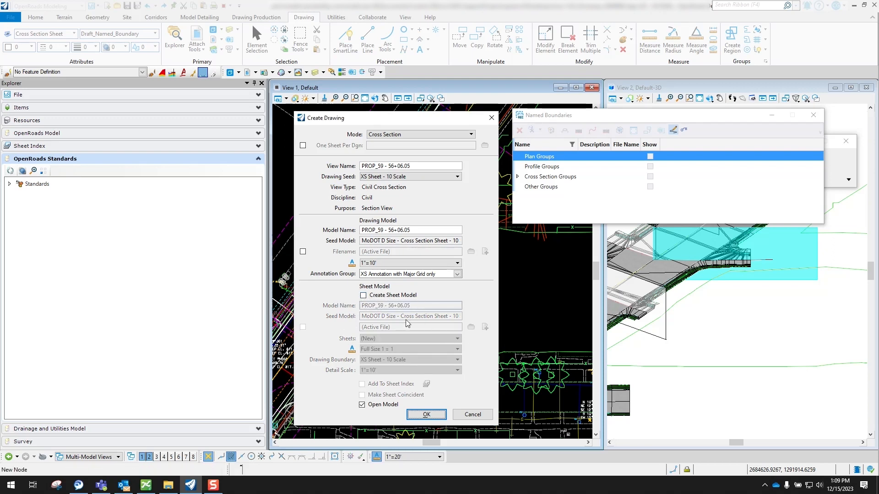
click(427, 415)
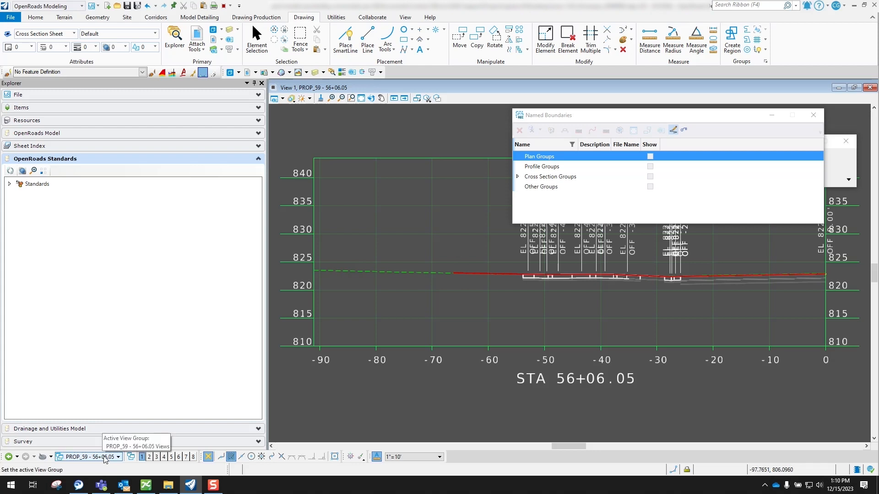
click(818, 115)
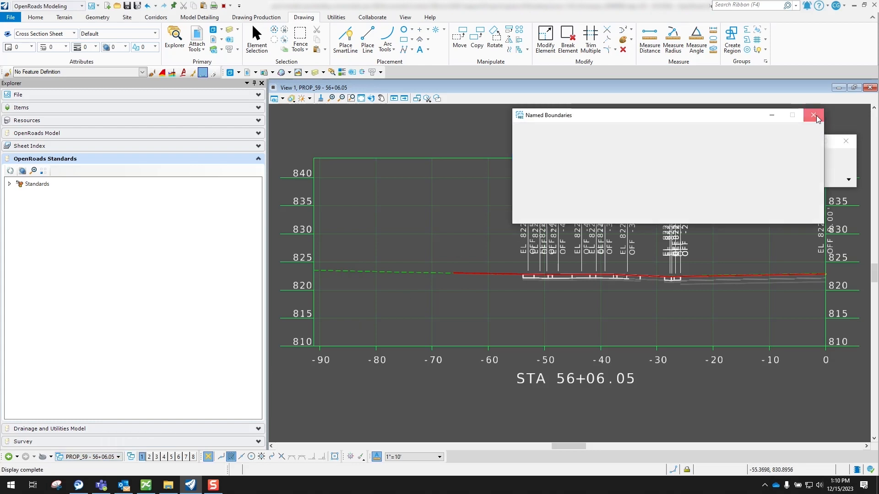
Step: Open the PROP_59 - 55+44.35 [Sheet] model and show its list of references
click(109, 459)
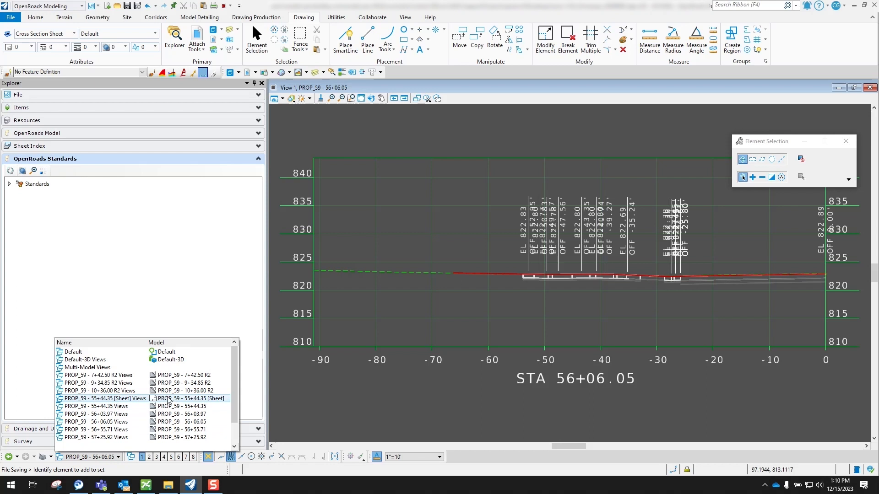
click(168, 399)
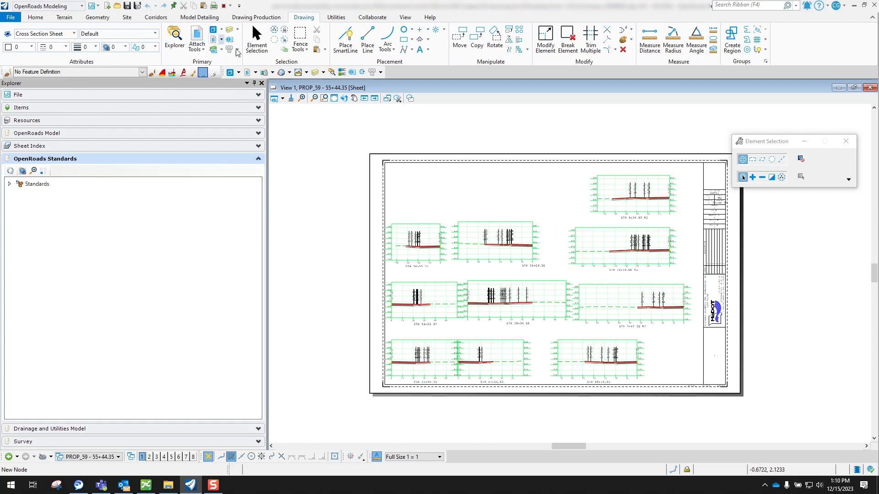
click(247, 72)
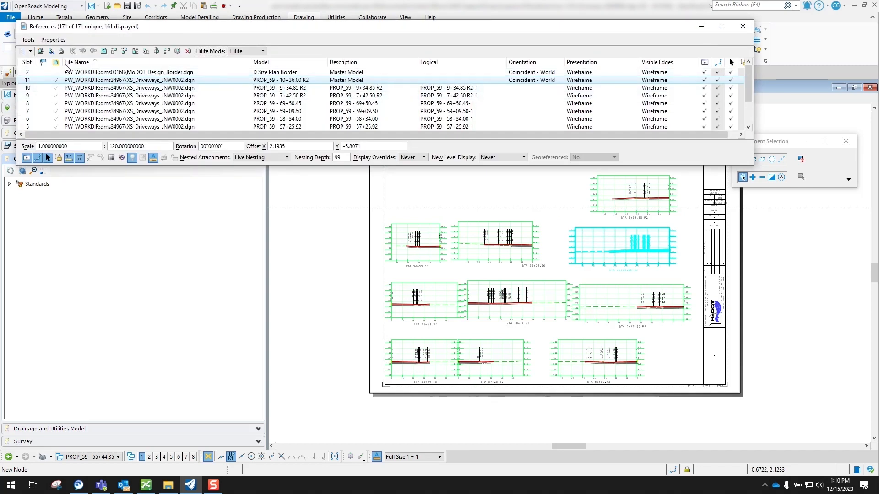
Step: Attach XS_Driveways_JNW0002.dgn to the sheet as a reference using the Coincident World attachment method
click(28, 40)
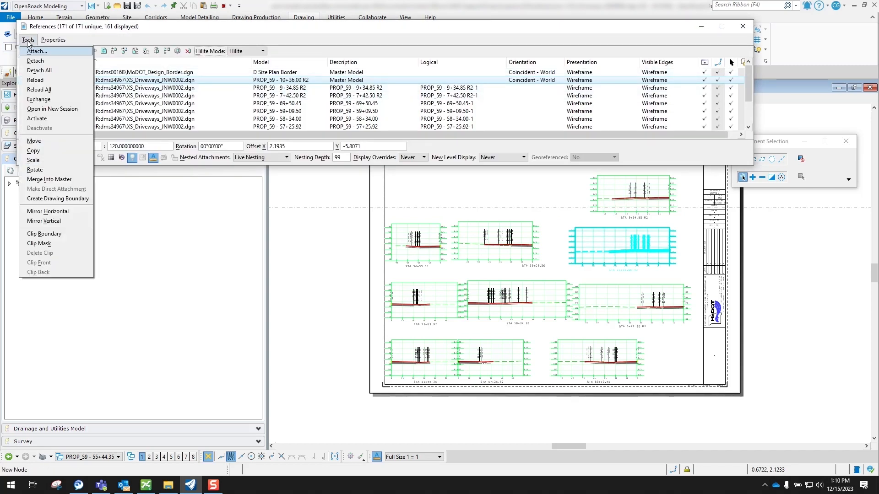
click(50, 55)
click(353, 220)
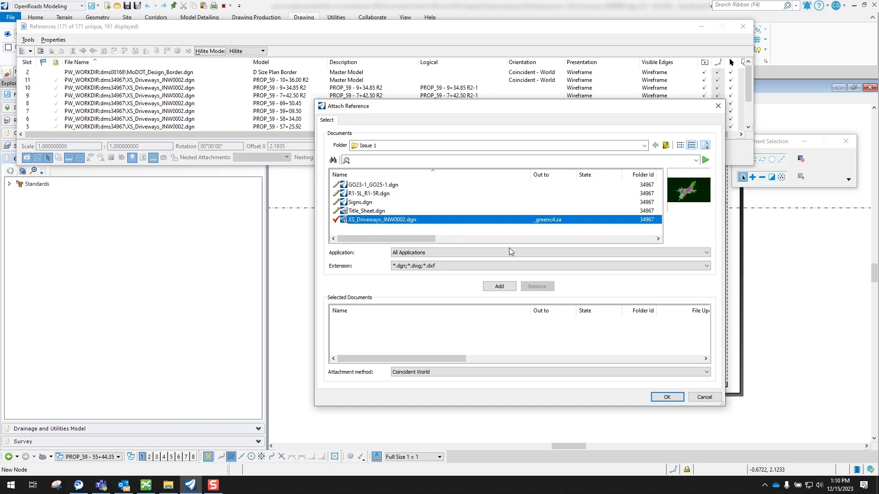
click(500, 287)
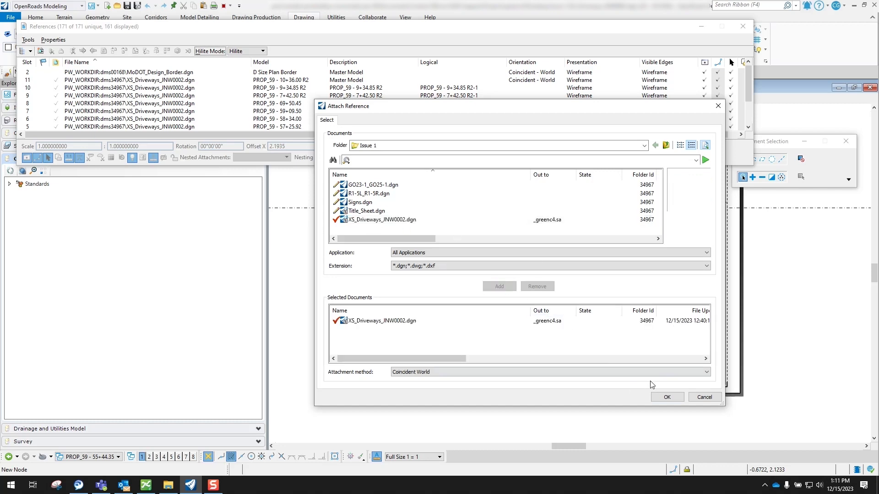
click(667, 397)
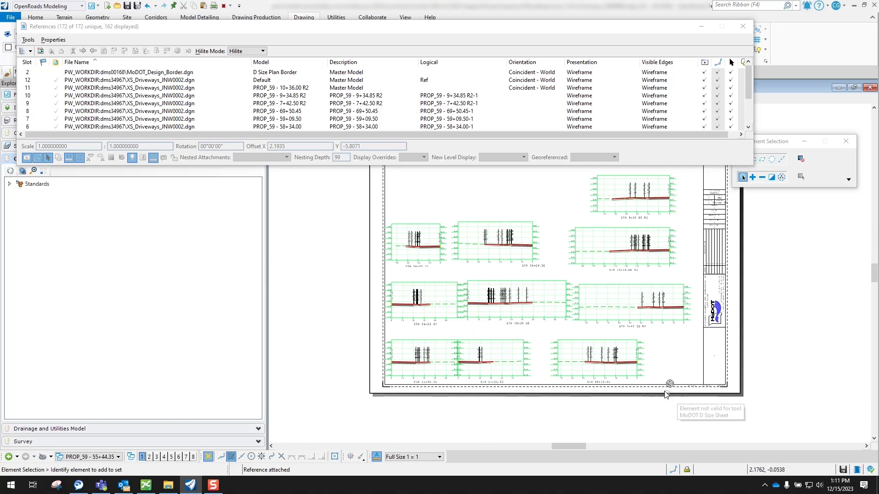
Step: Set the new attachment's model to PROP_59 - 56+06.05 with Live Nesting at a nesting depth of 99
click(173, 81)
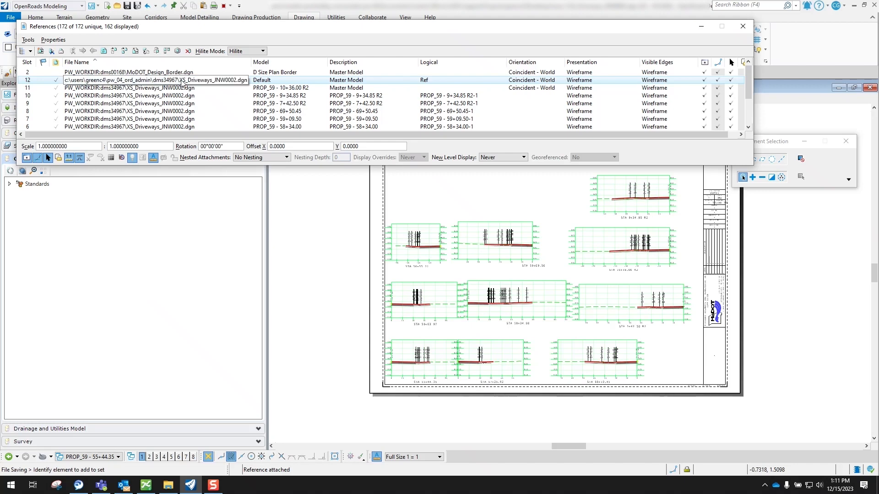
right_click(184, 80)
click(219, 309)
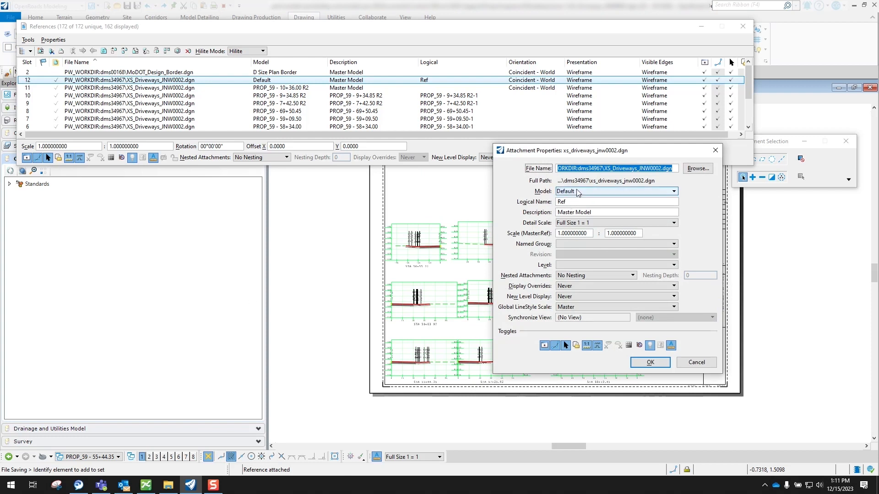
click(585, 191)
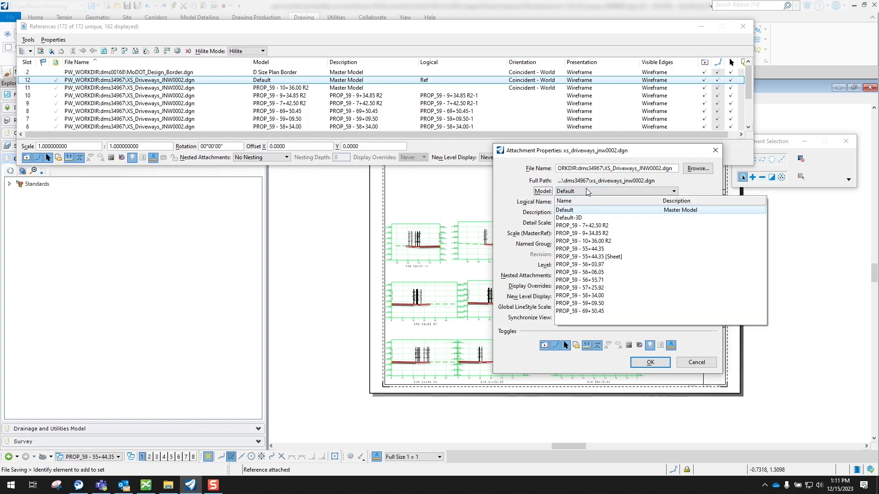
click(595, 273)
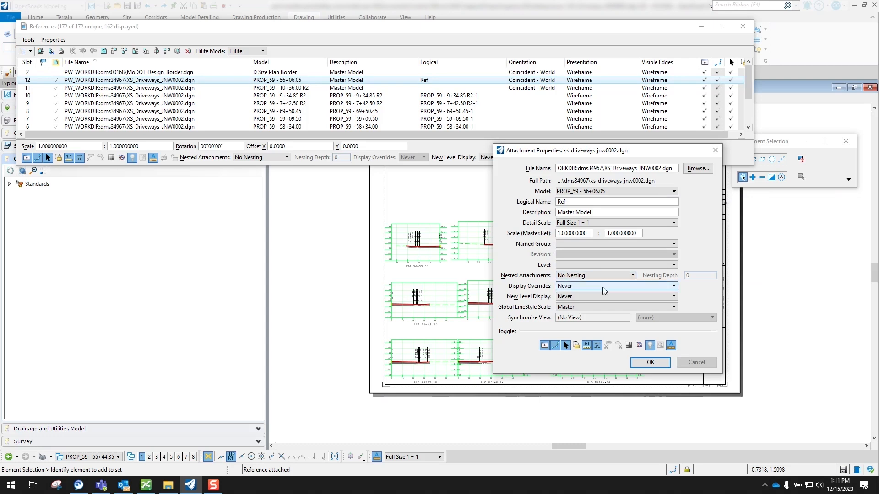
click(606, 276)
click(588, 287)
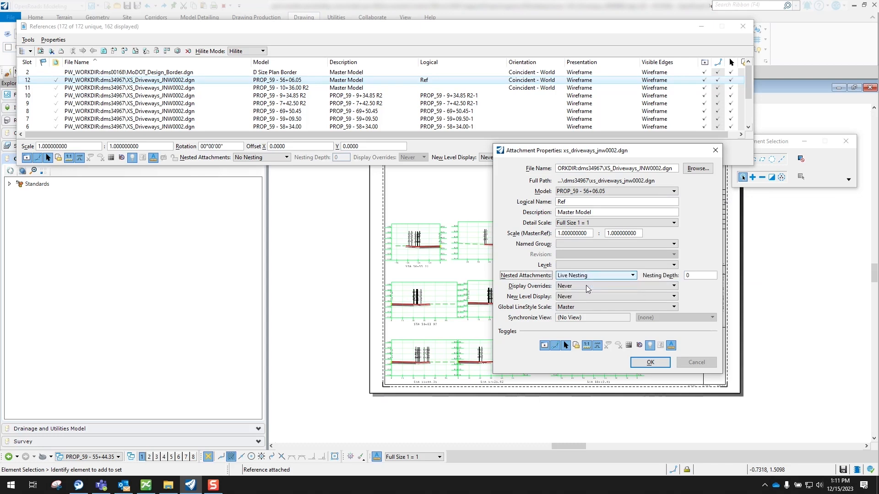
key(Tab)
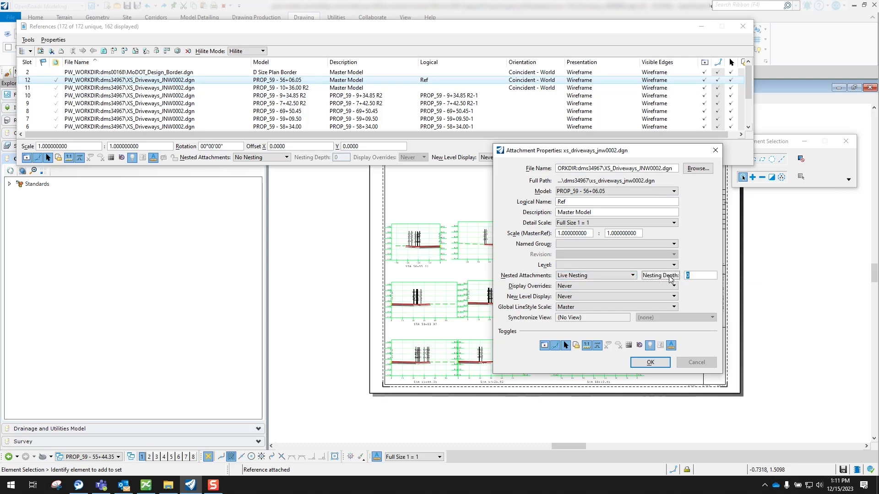
text(99)
key(Tab)
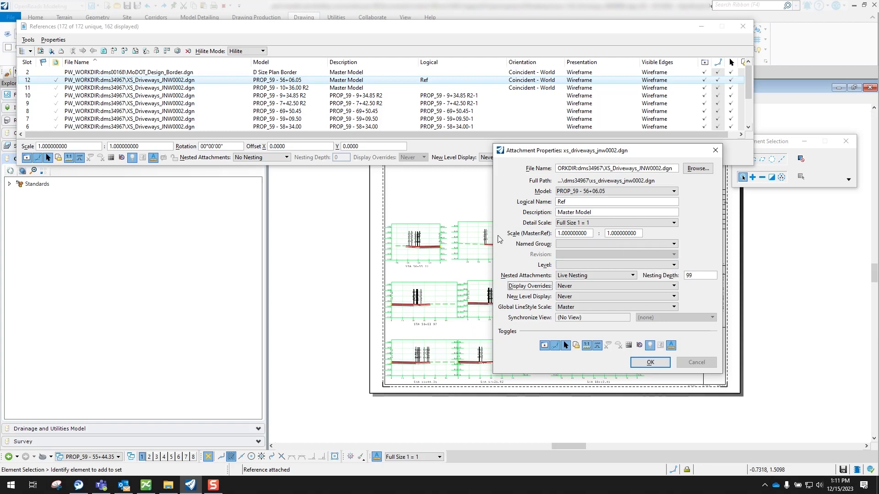
Step: Set the new attachment's reference scale to 1:120 and apply the attachment properties
click(623, 233)
drag(612, 232, 589, 236)
text(120)
key(Tab)
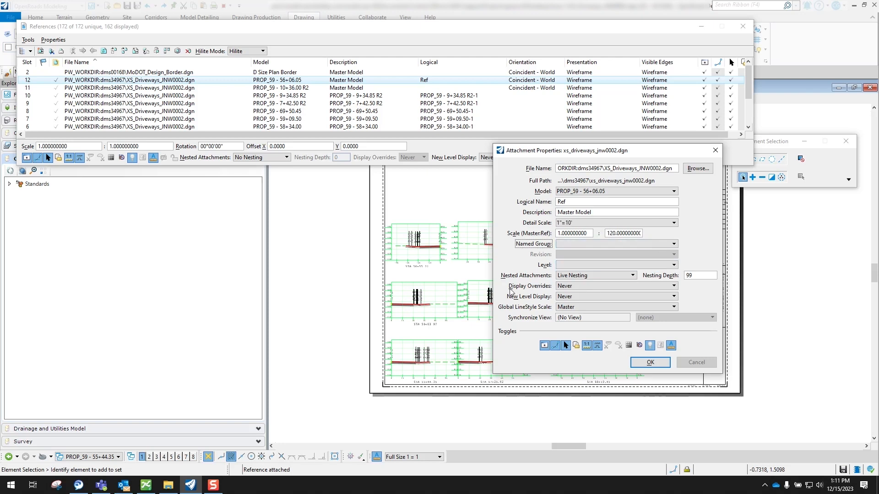
click(648, 345)
click(658, 365)
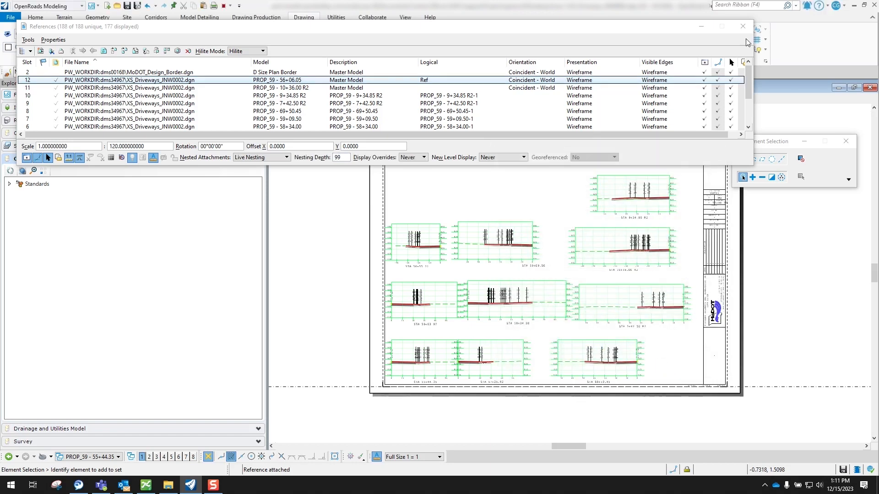
Step: Move the 56+06.05 reference onto the sheet, into the empty top-row space beside section 9+34.85 R2, and close the references list
drag(671, 28, 582, 199)
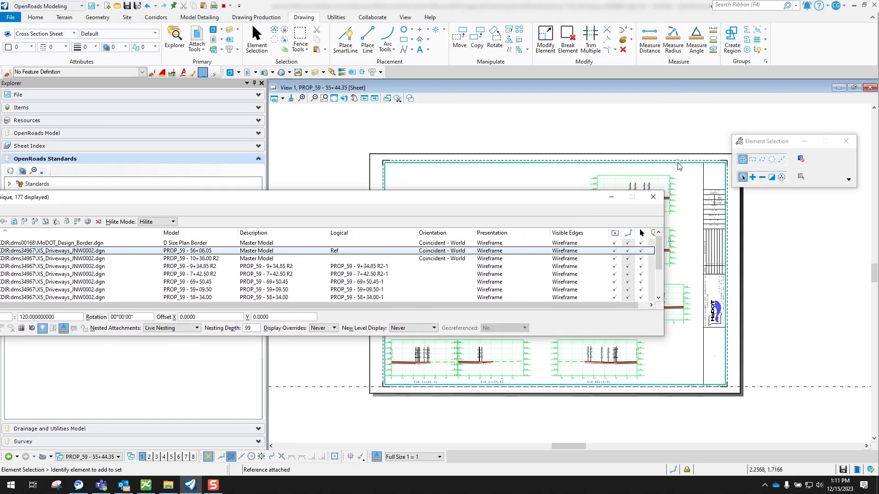
scroll(679, 166, down, 10)
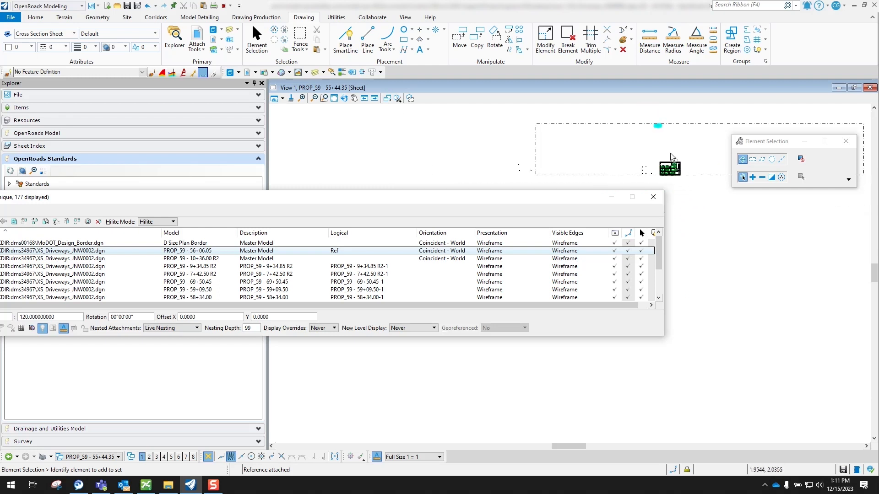
scroll(658, 128, up, 8)
scroll(658, 131, up, 4)
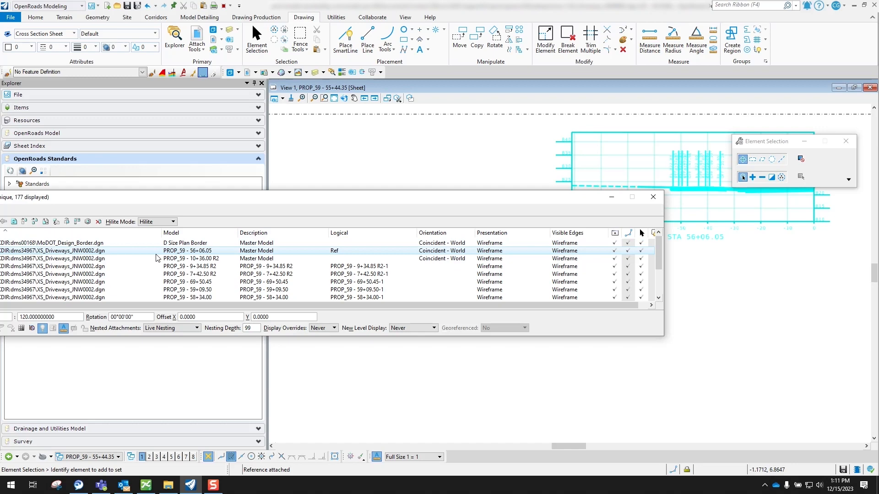
right_click(100, 253)
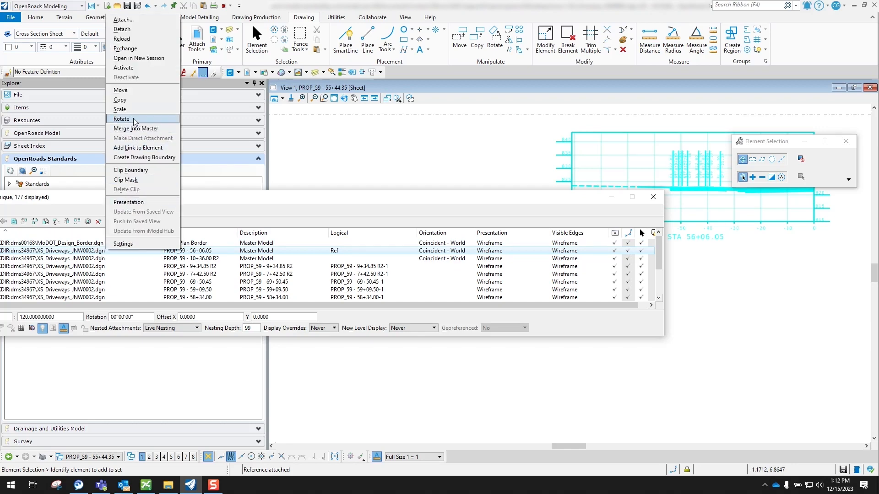
click(114, 90)
click(679, 163)
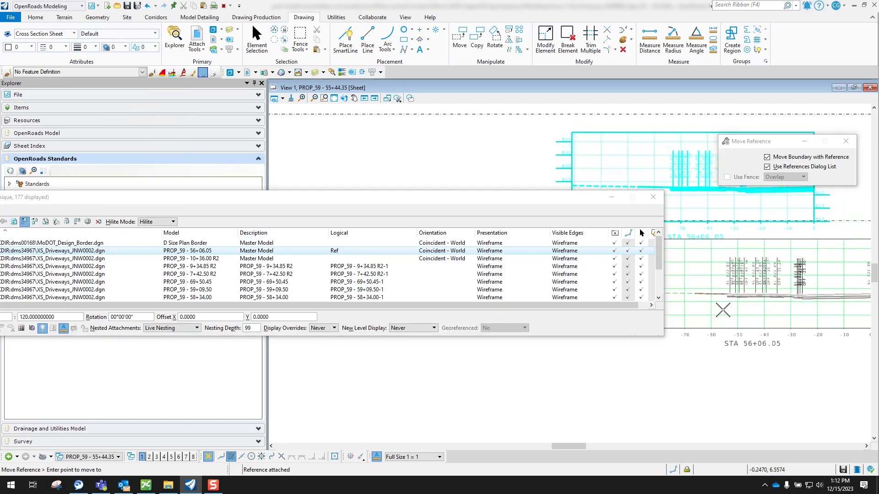
scroll(713, 303, down, 4)
scroll(713, 303, down, 3)
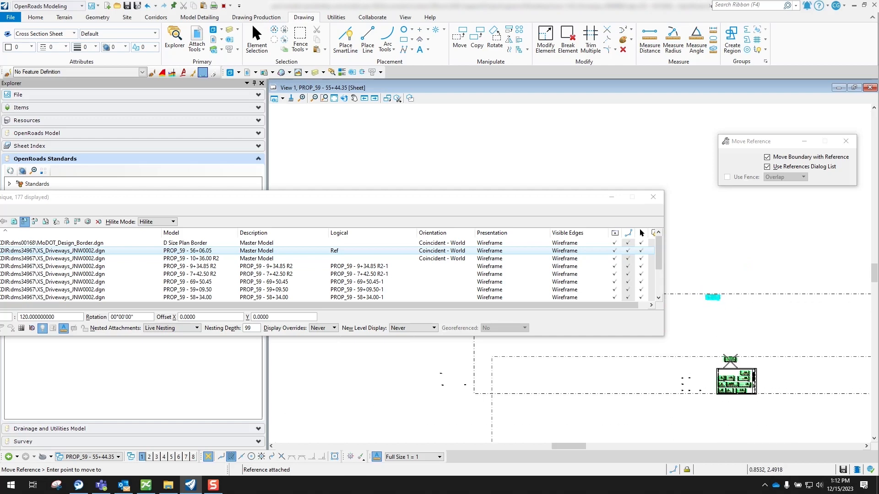
scroll(733, 380, up, 5)
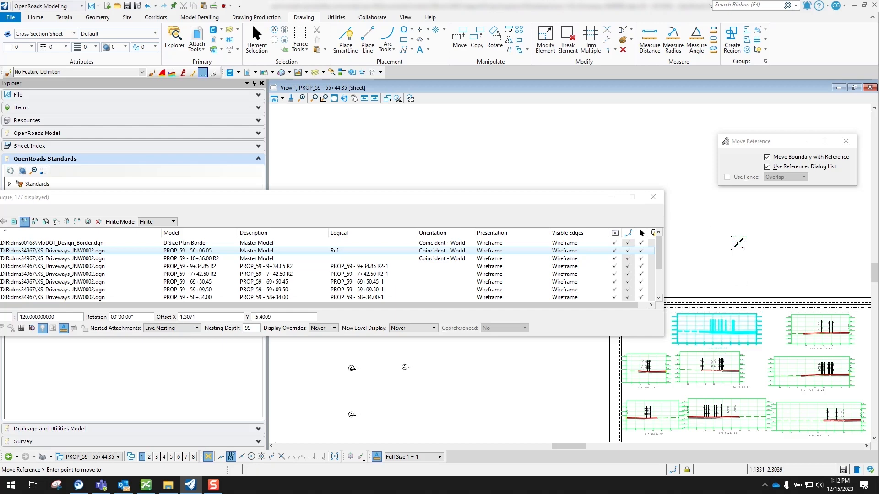
key(Escape)
click(655, 197)
scroll(521, 222, down, 3)
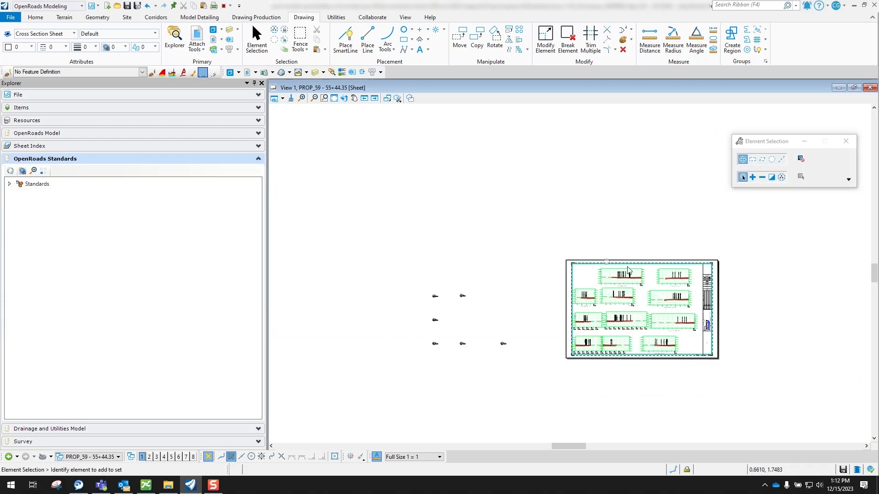
scroll(696, 332, up, 5)
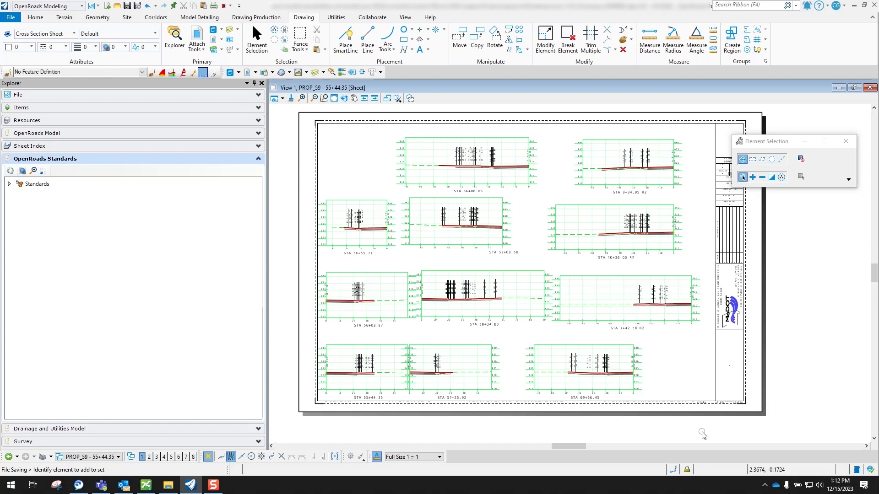